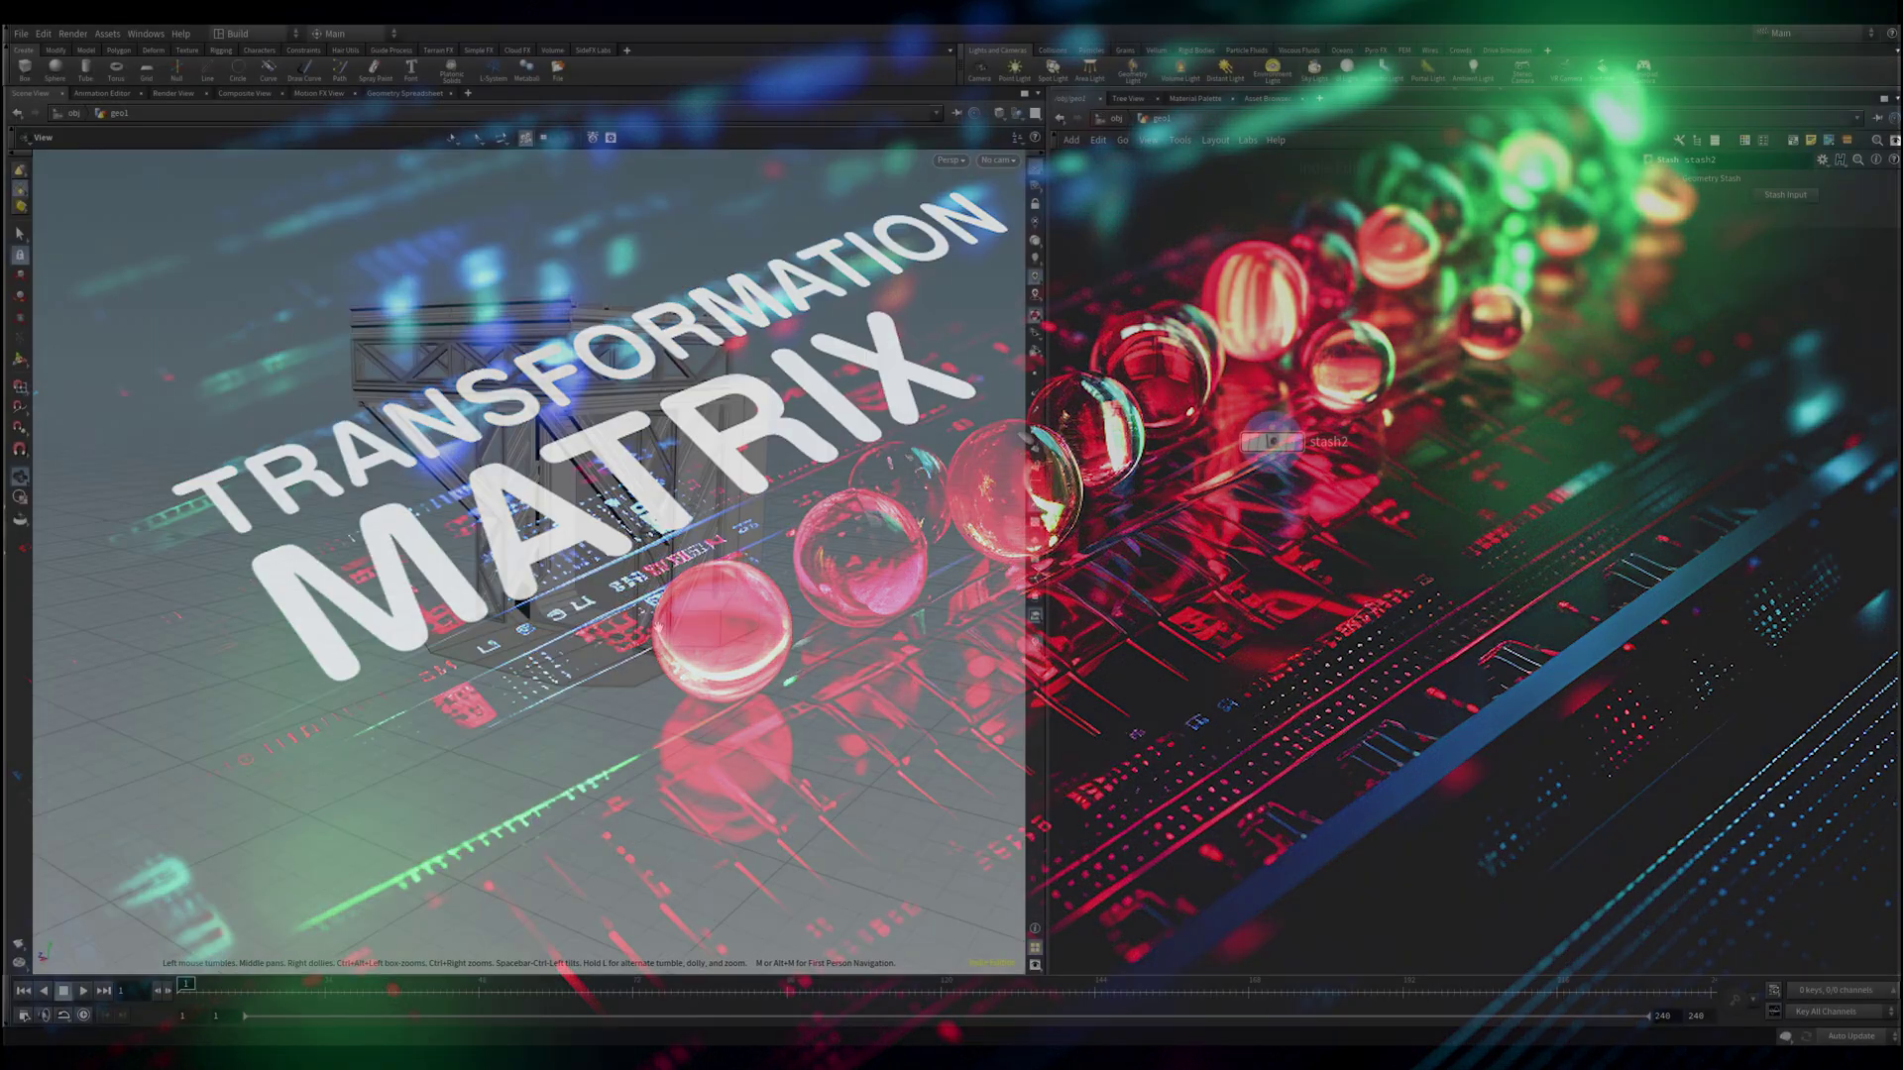
scroll(496, 466, "up", 10)
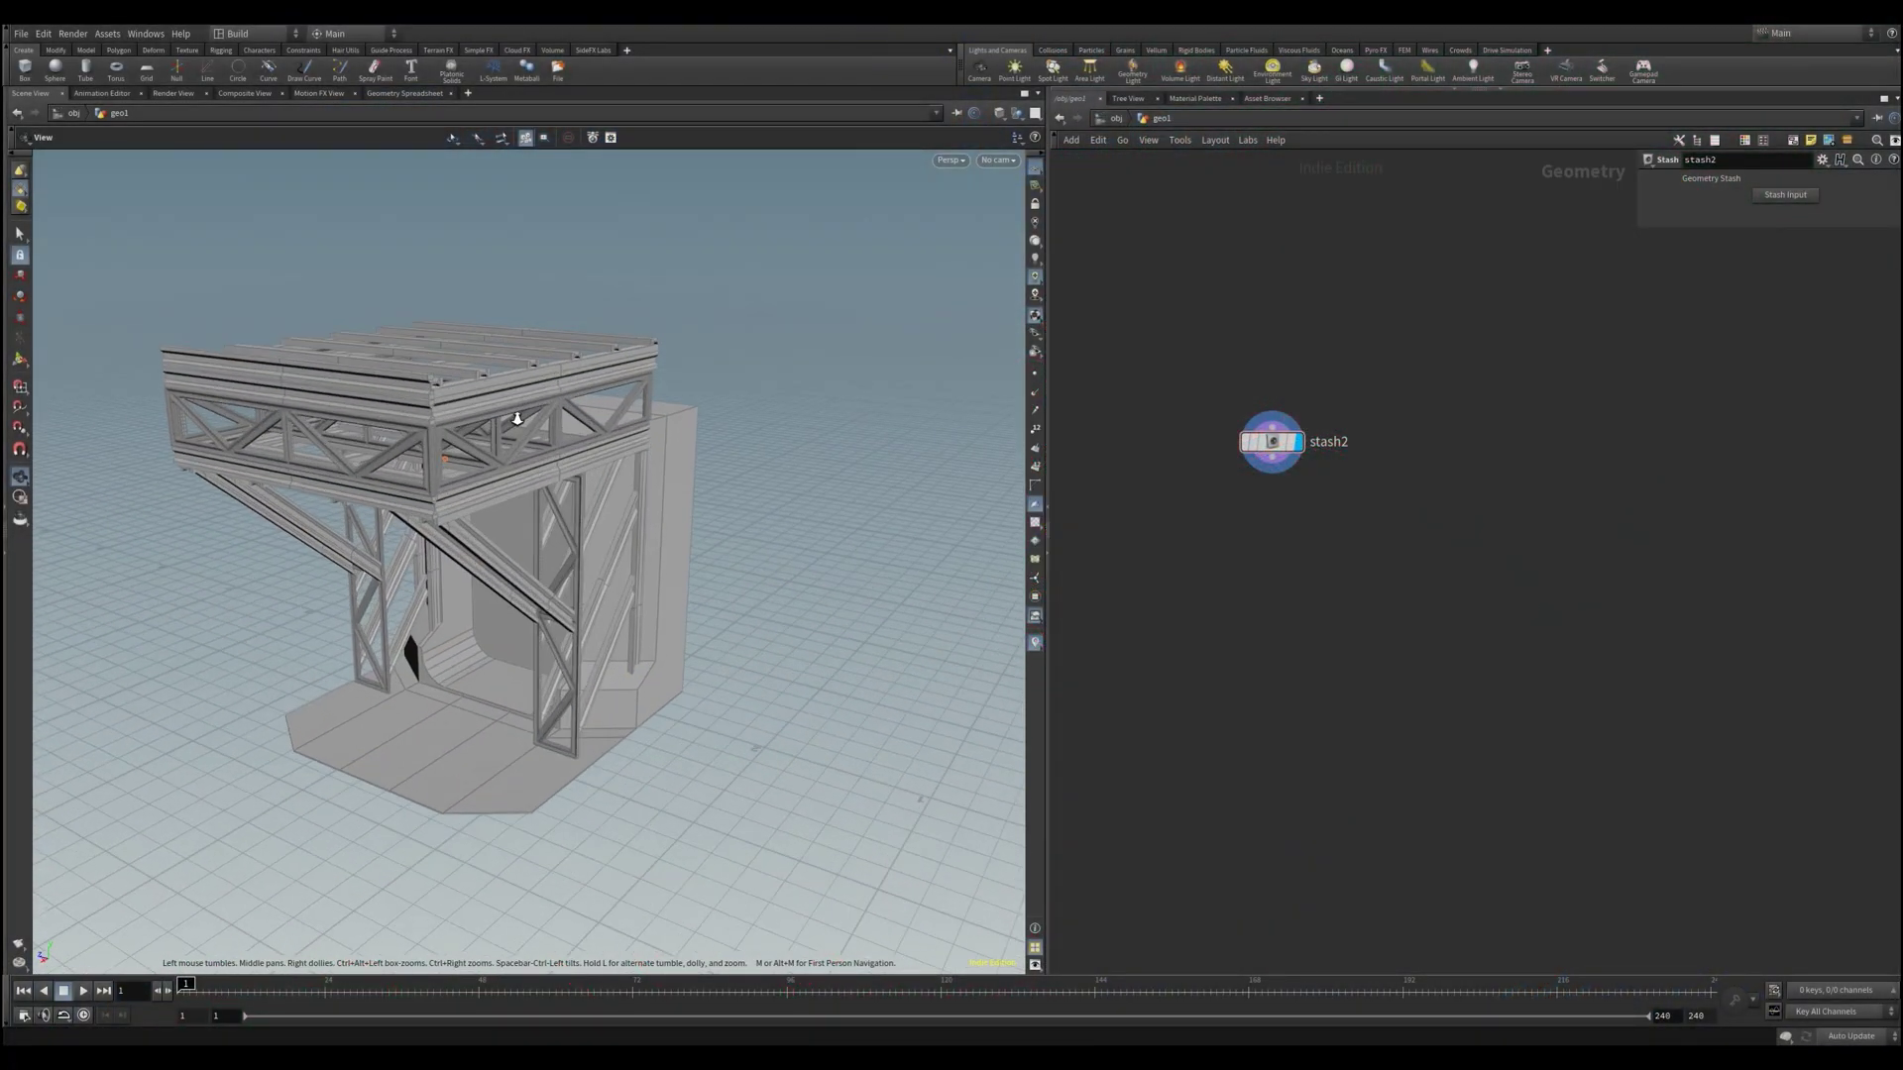
scroll(503, 506, "down", 6)
left_click_drag(632, 544, 646, 542)
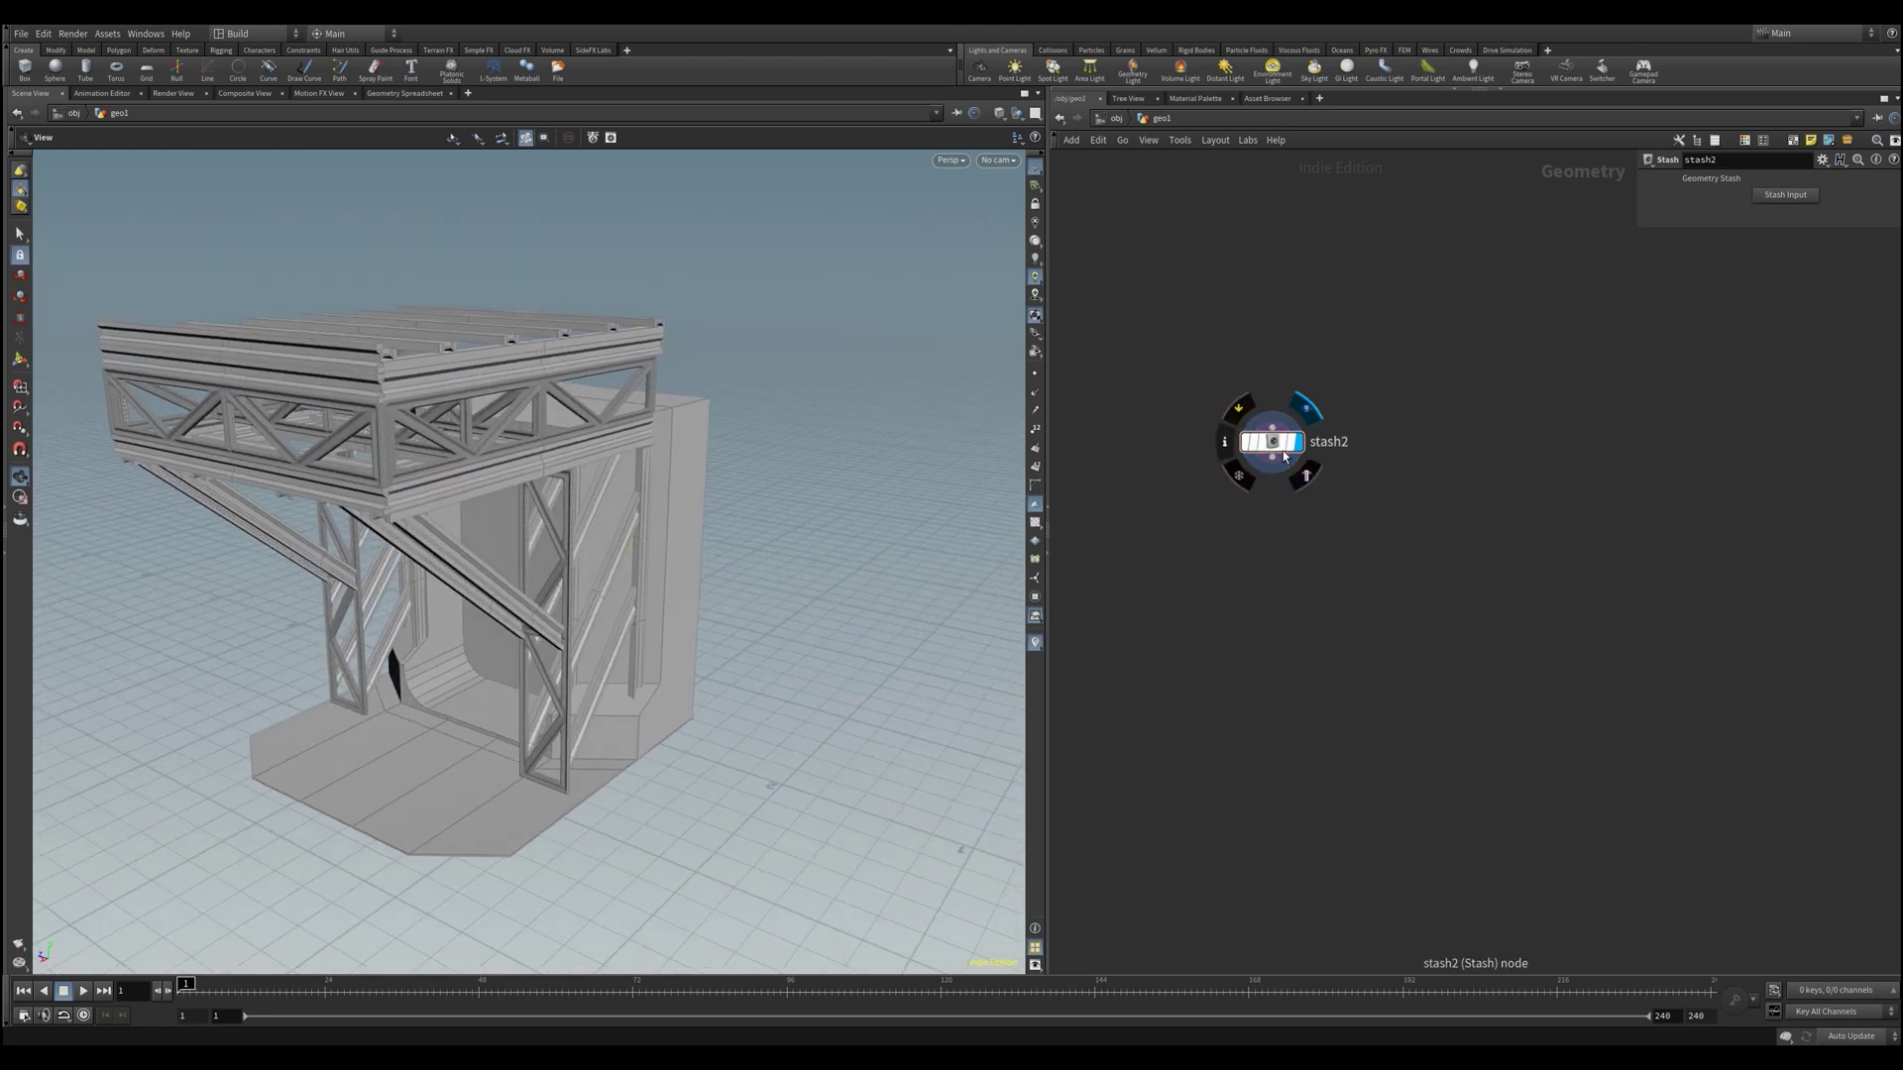
mouse_move(587, 390)
left_mouse_down()
mouse_move(587, 456)
mouse_move(585, 376)
left_mouse_up()
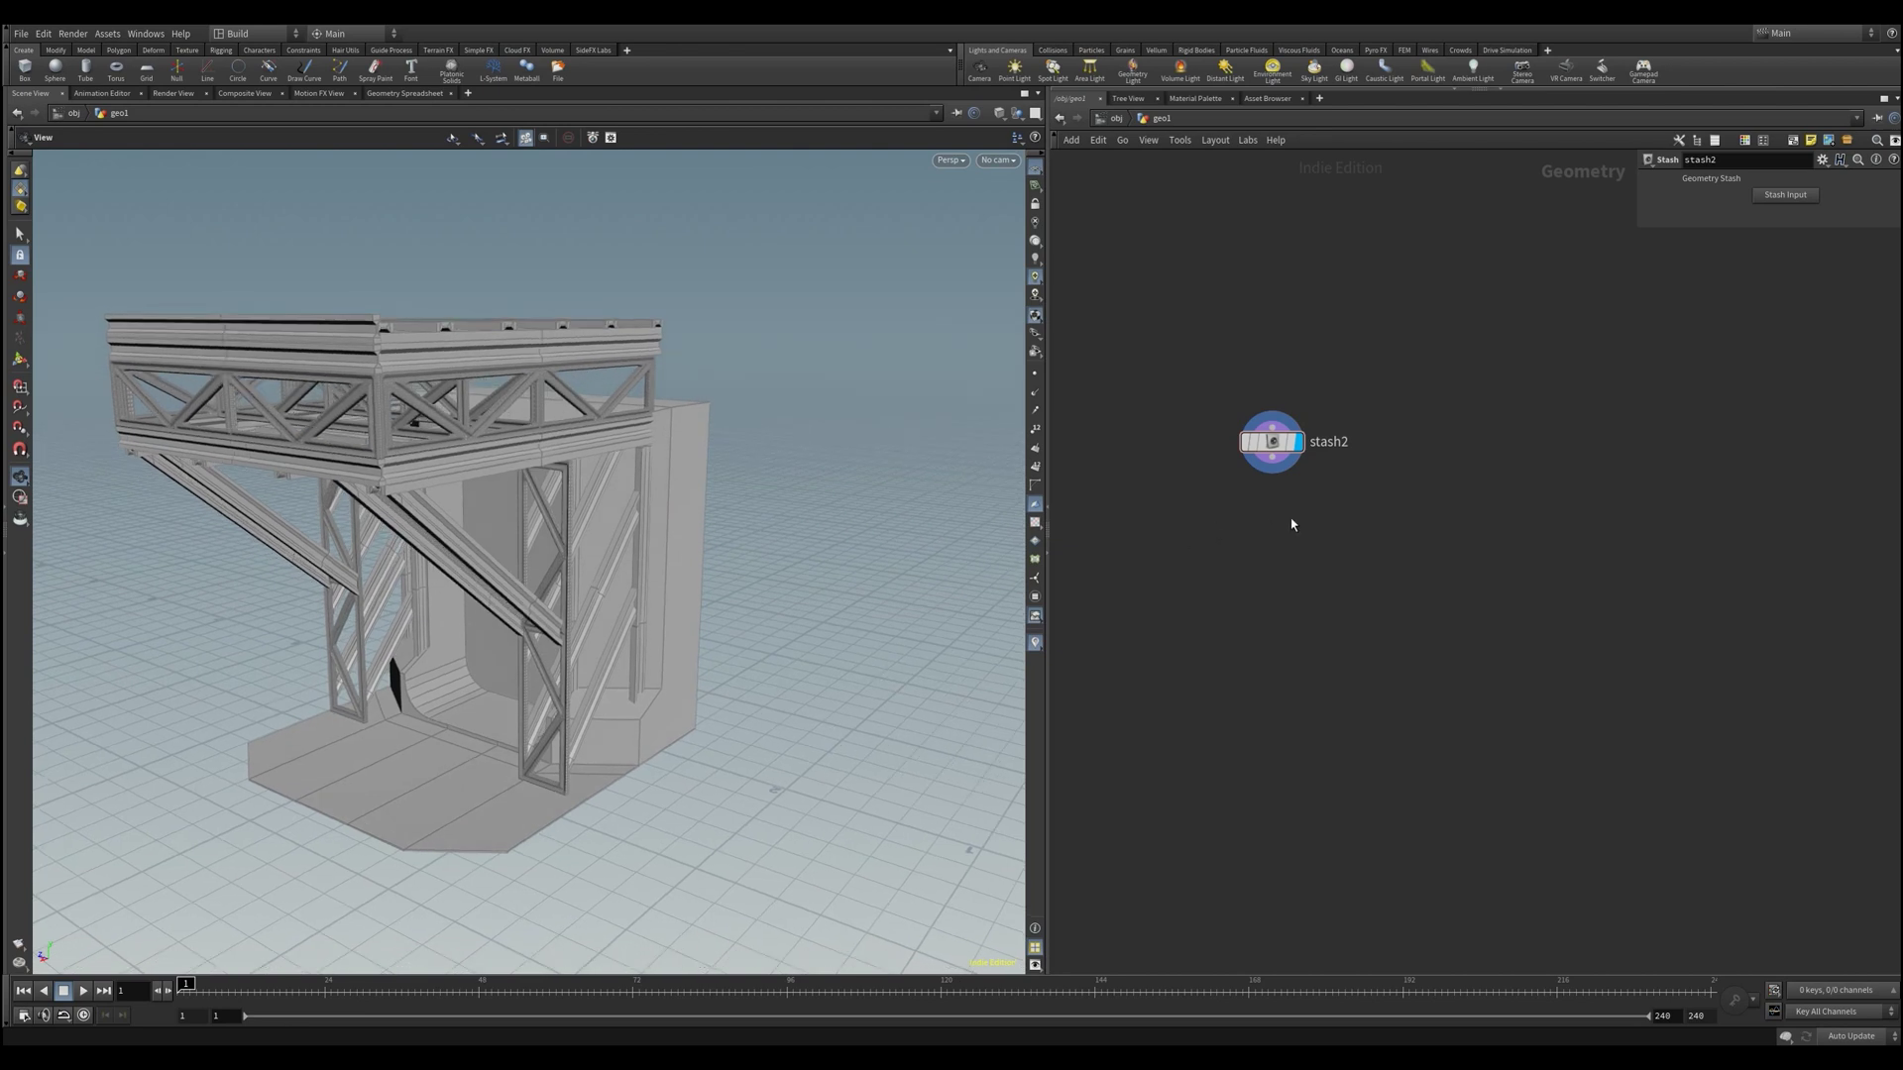
Add a Blast node below stash2, wire it to stash2 and display its output
key("Tab")
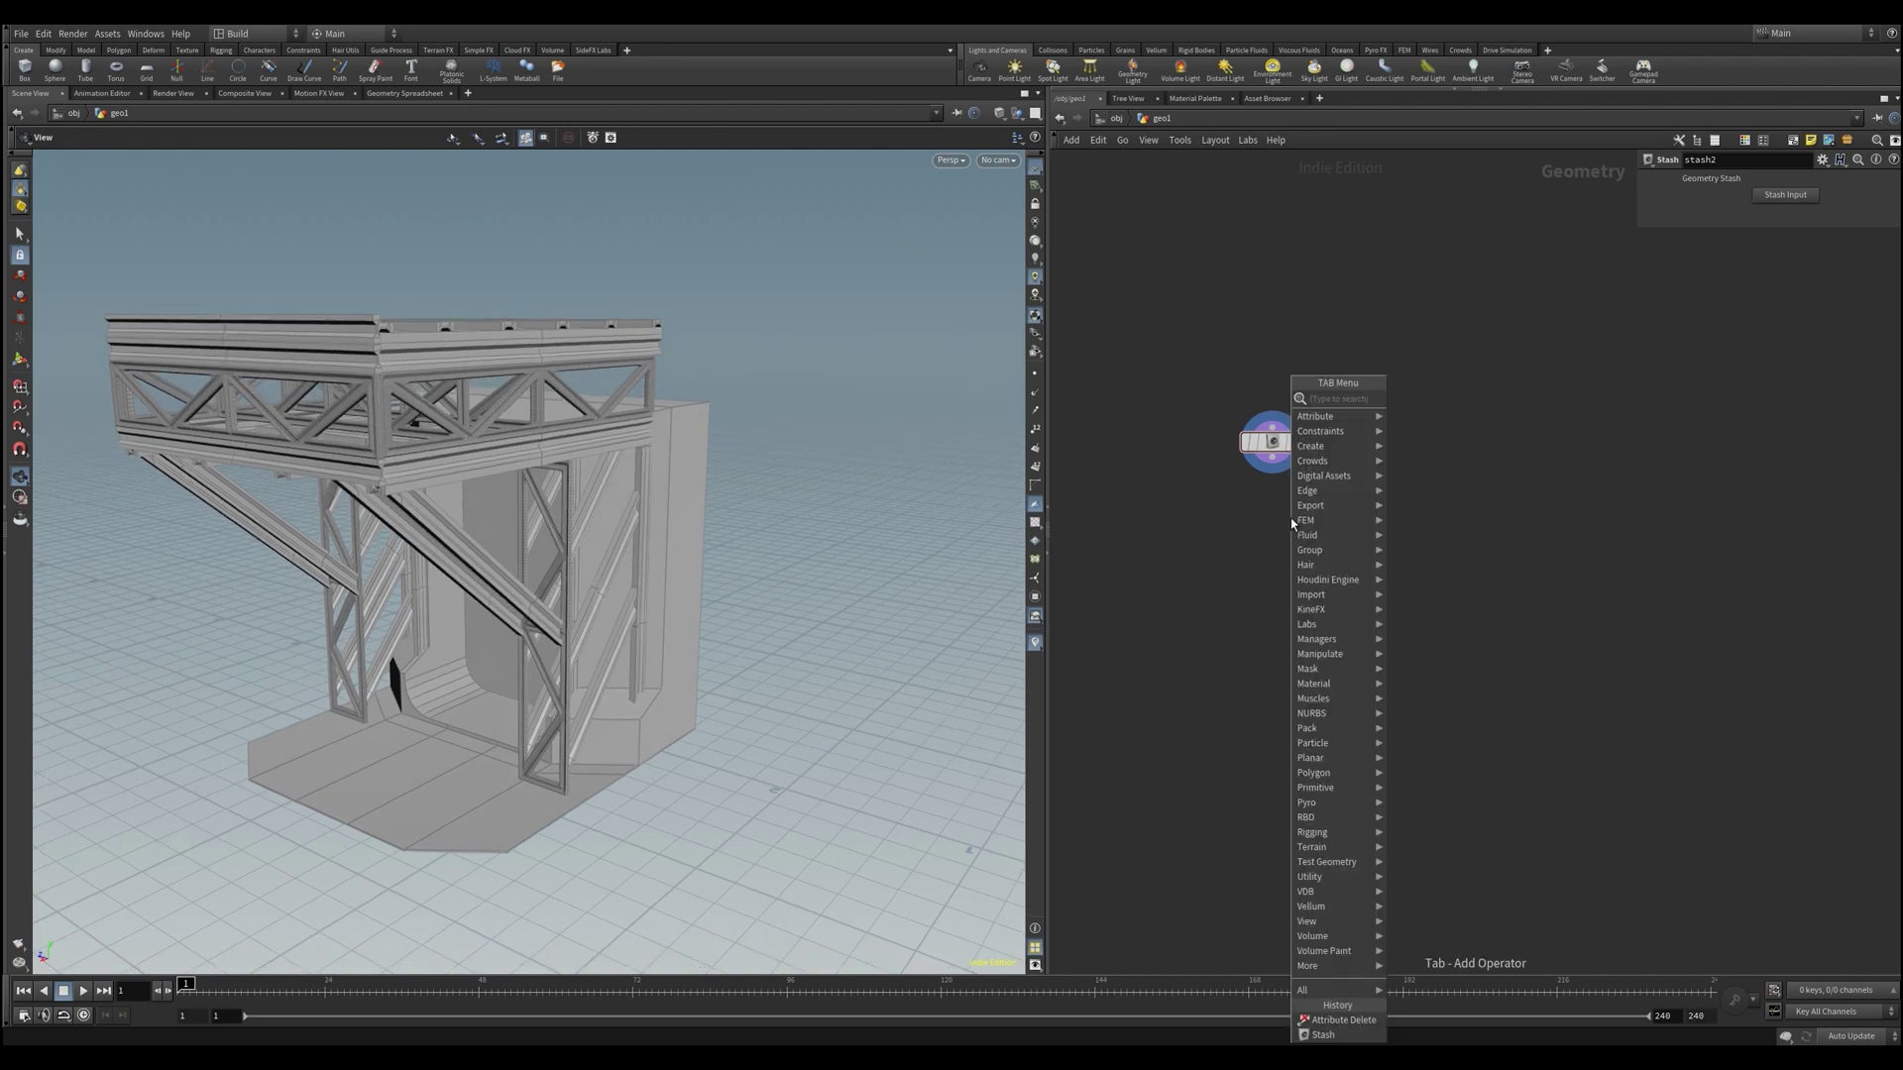
type("fu")
key("Return")
left_click(1283, 570)
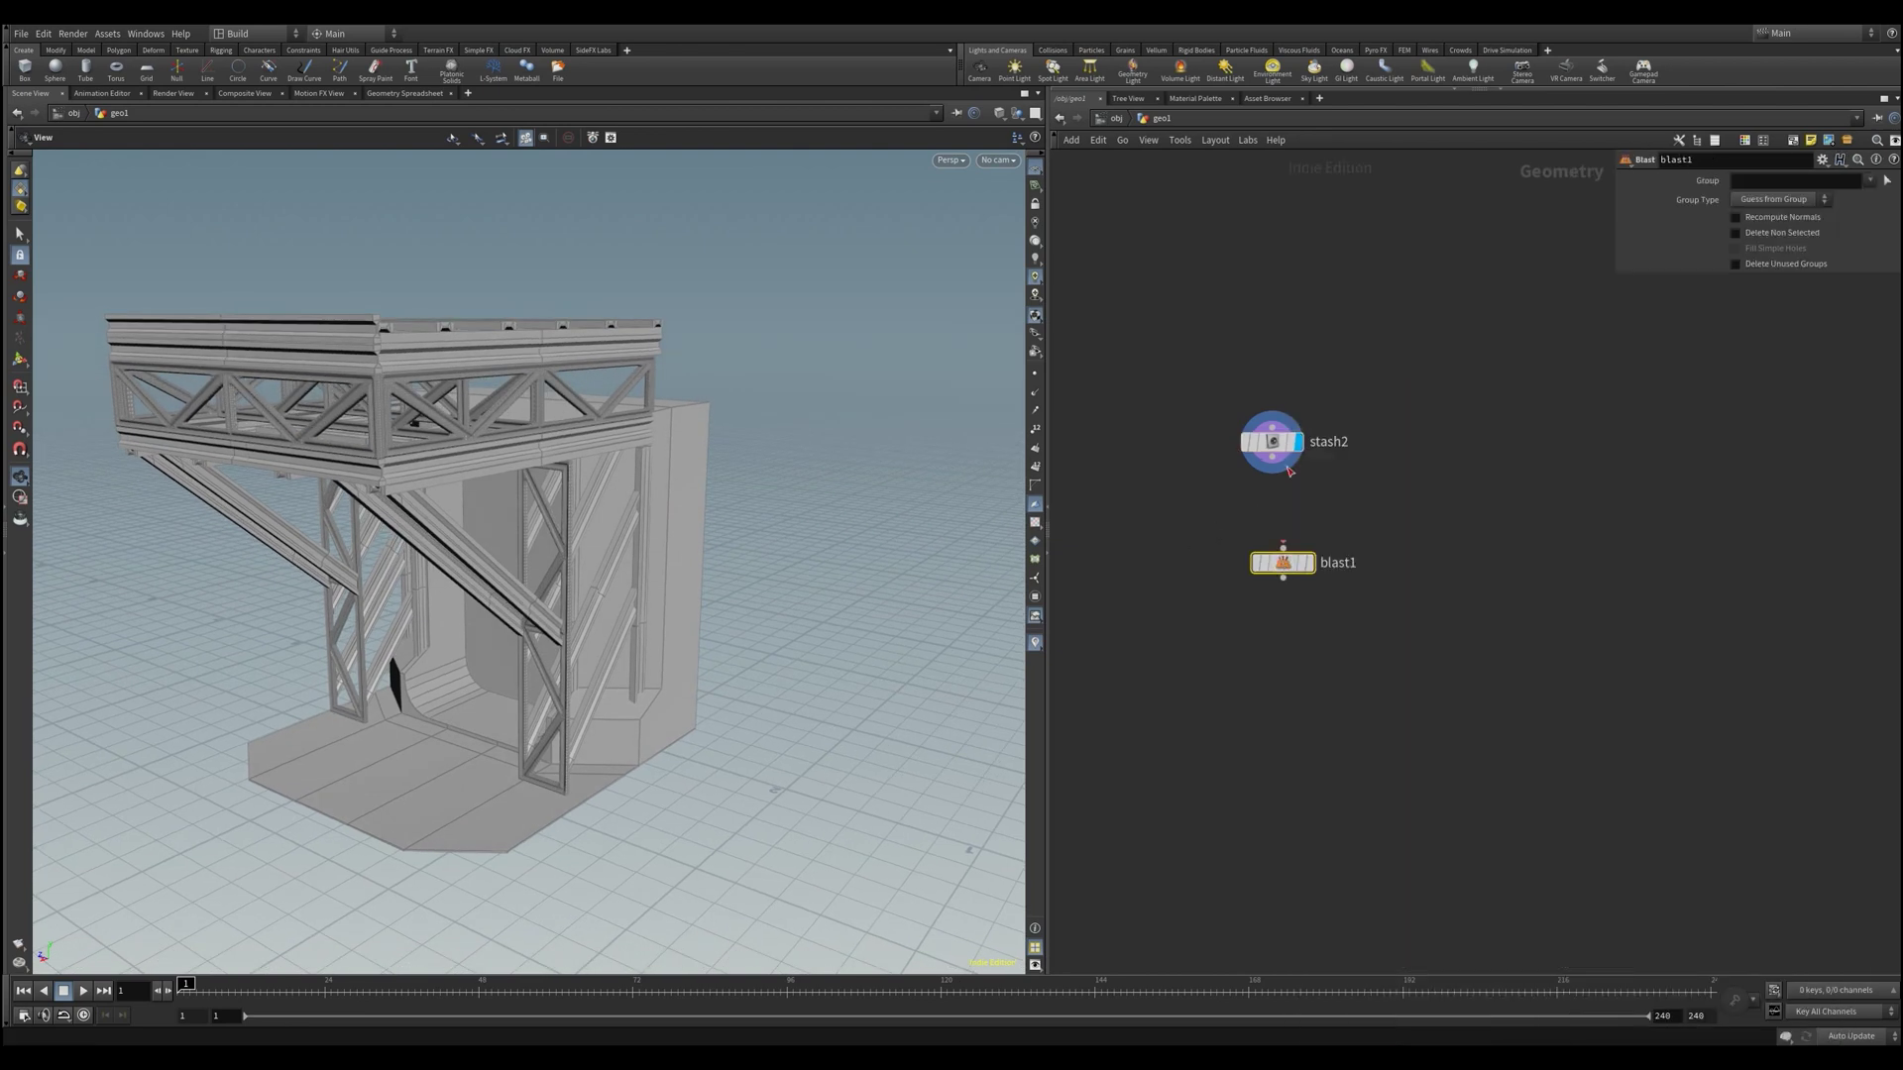
left_click(1282, 444)
left_click_drag(610, 677, 603, 717)
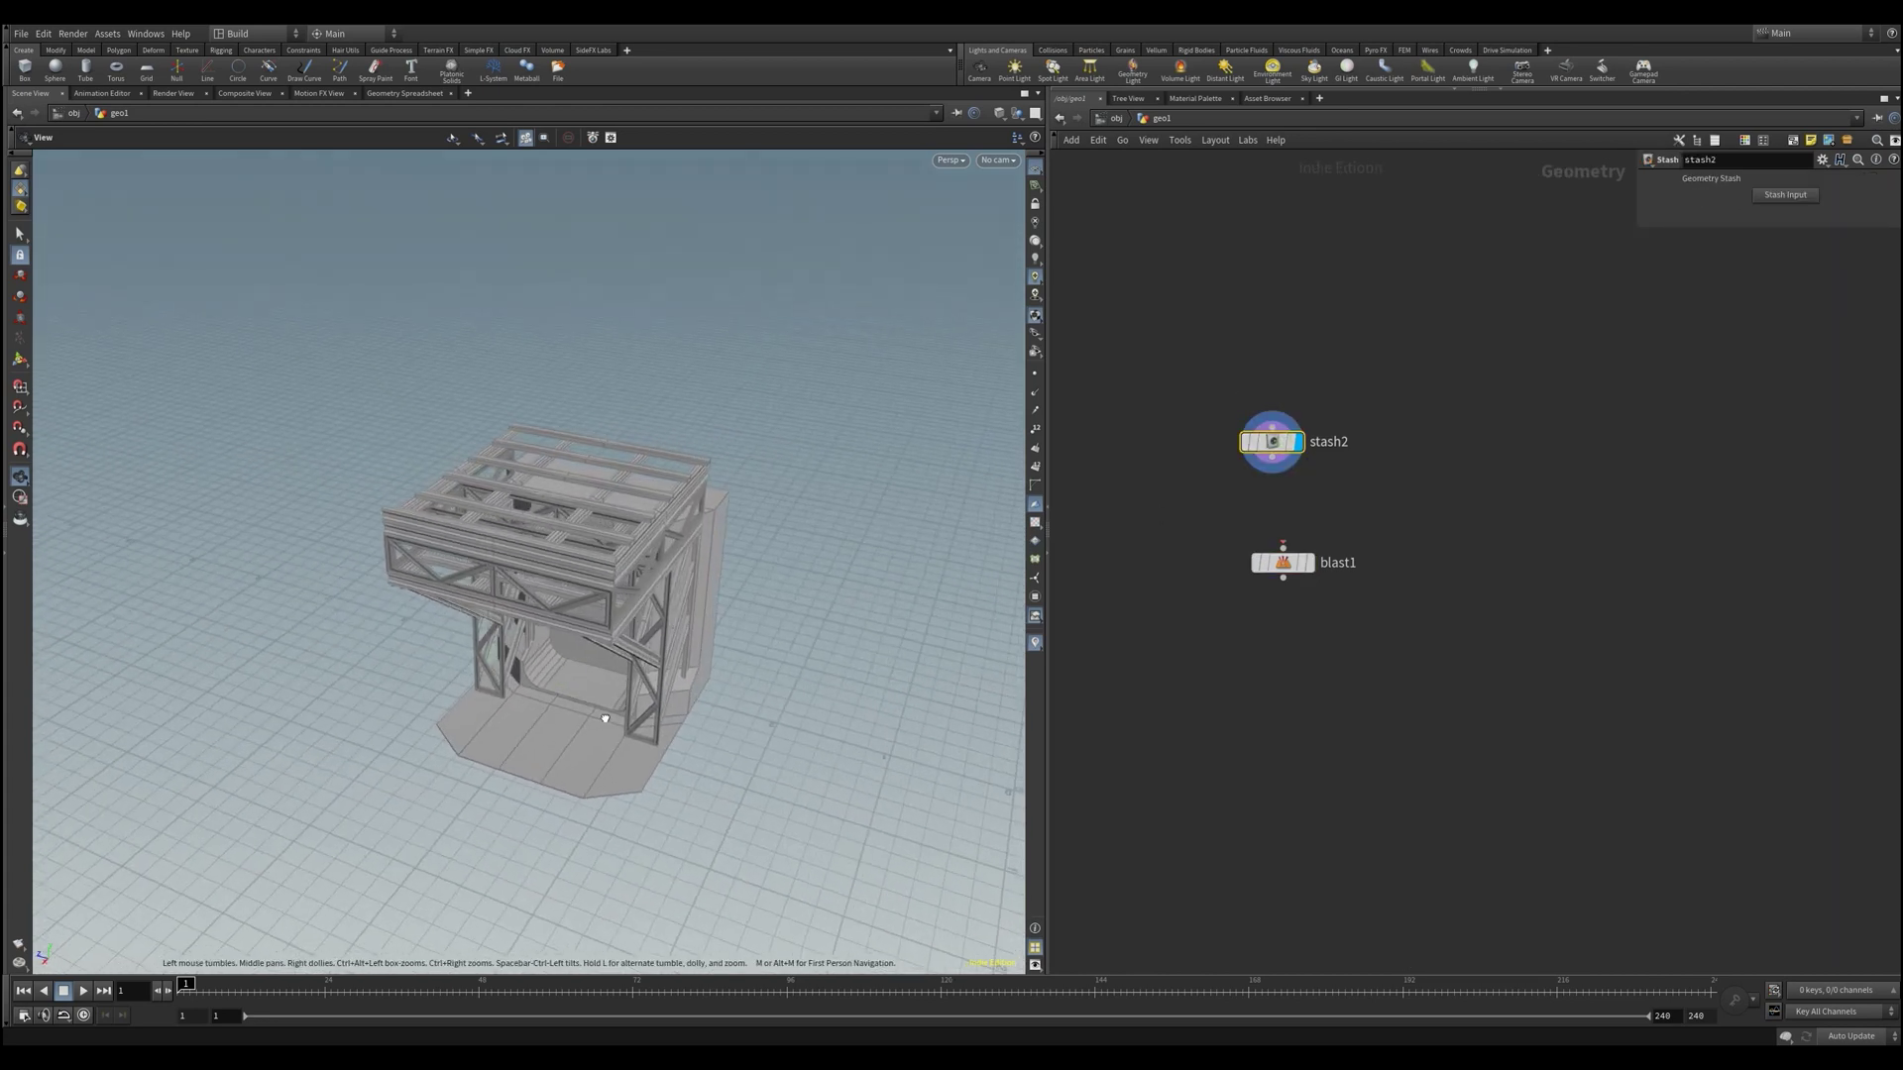
middle_click_drag(608, 709, 437, 633)
left_click_drag(437, 633, 552, 519)
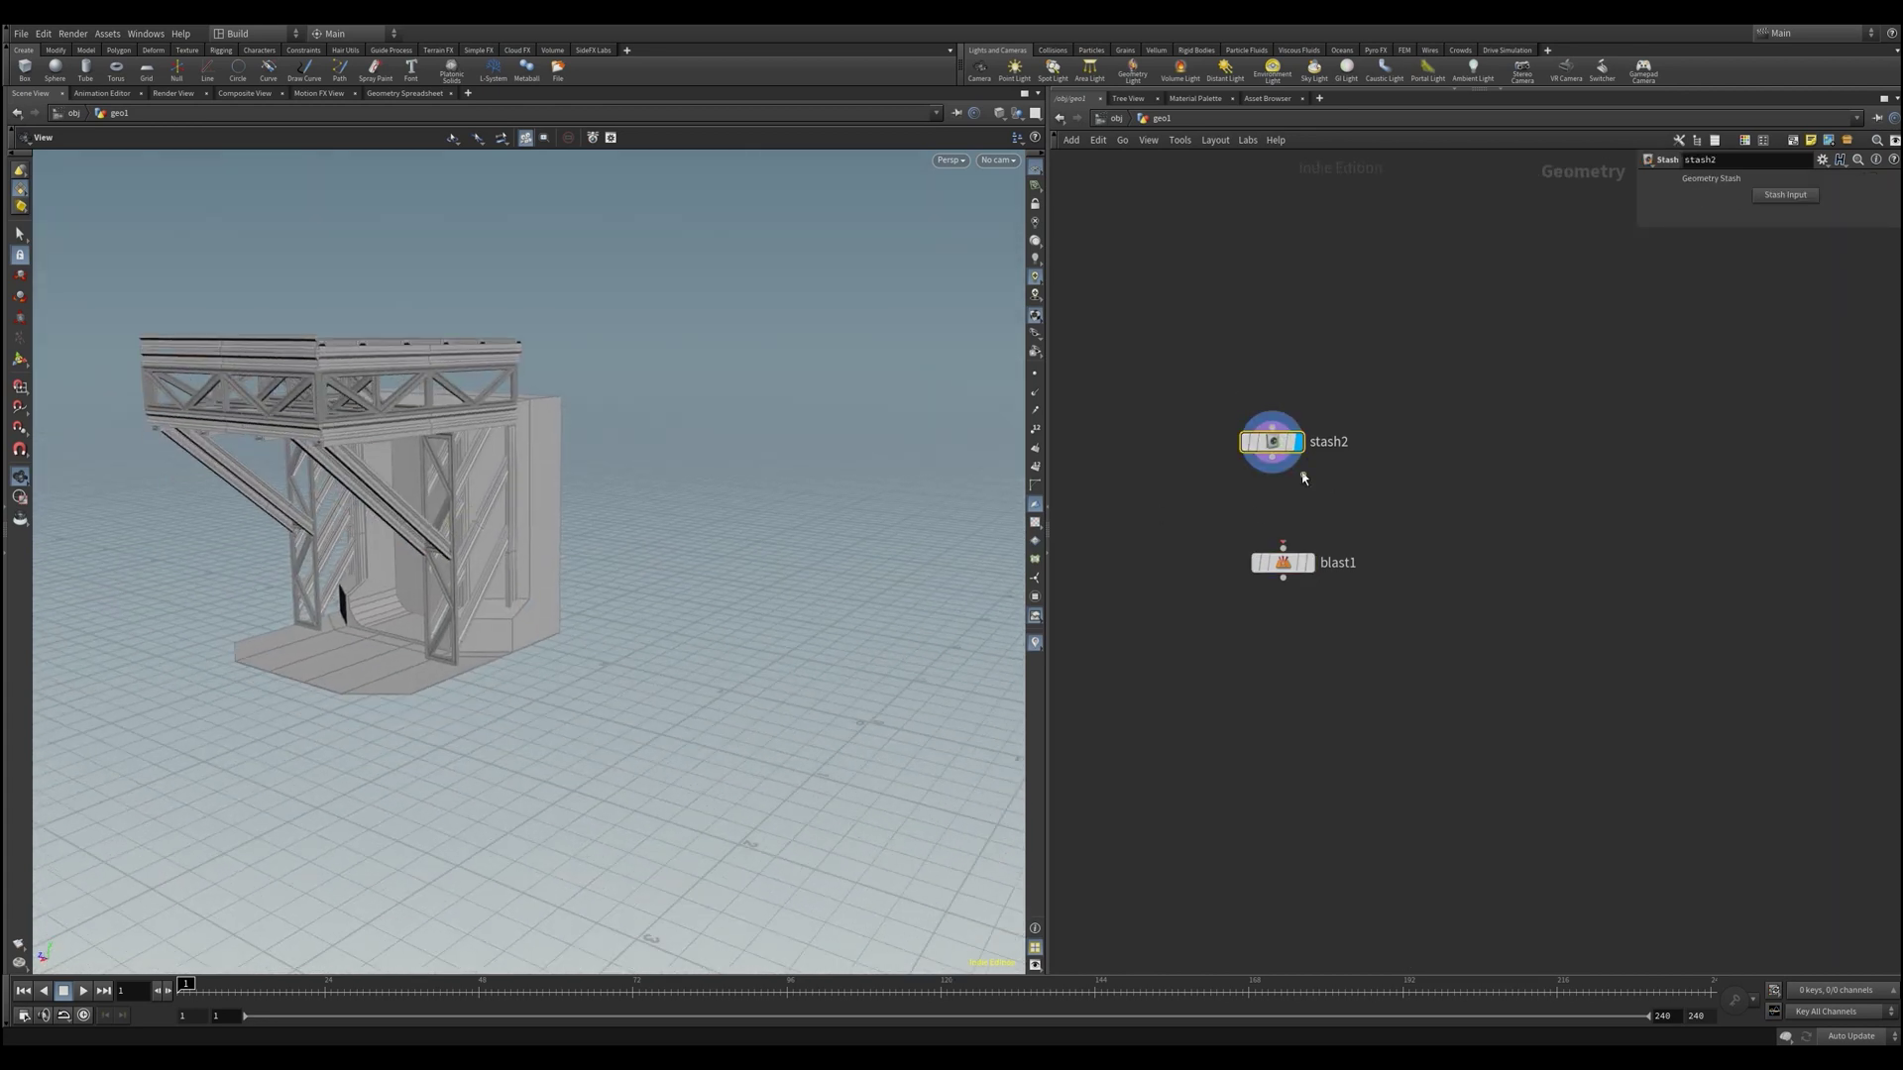
left_click(1310, 562)
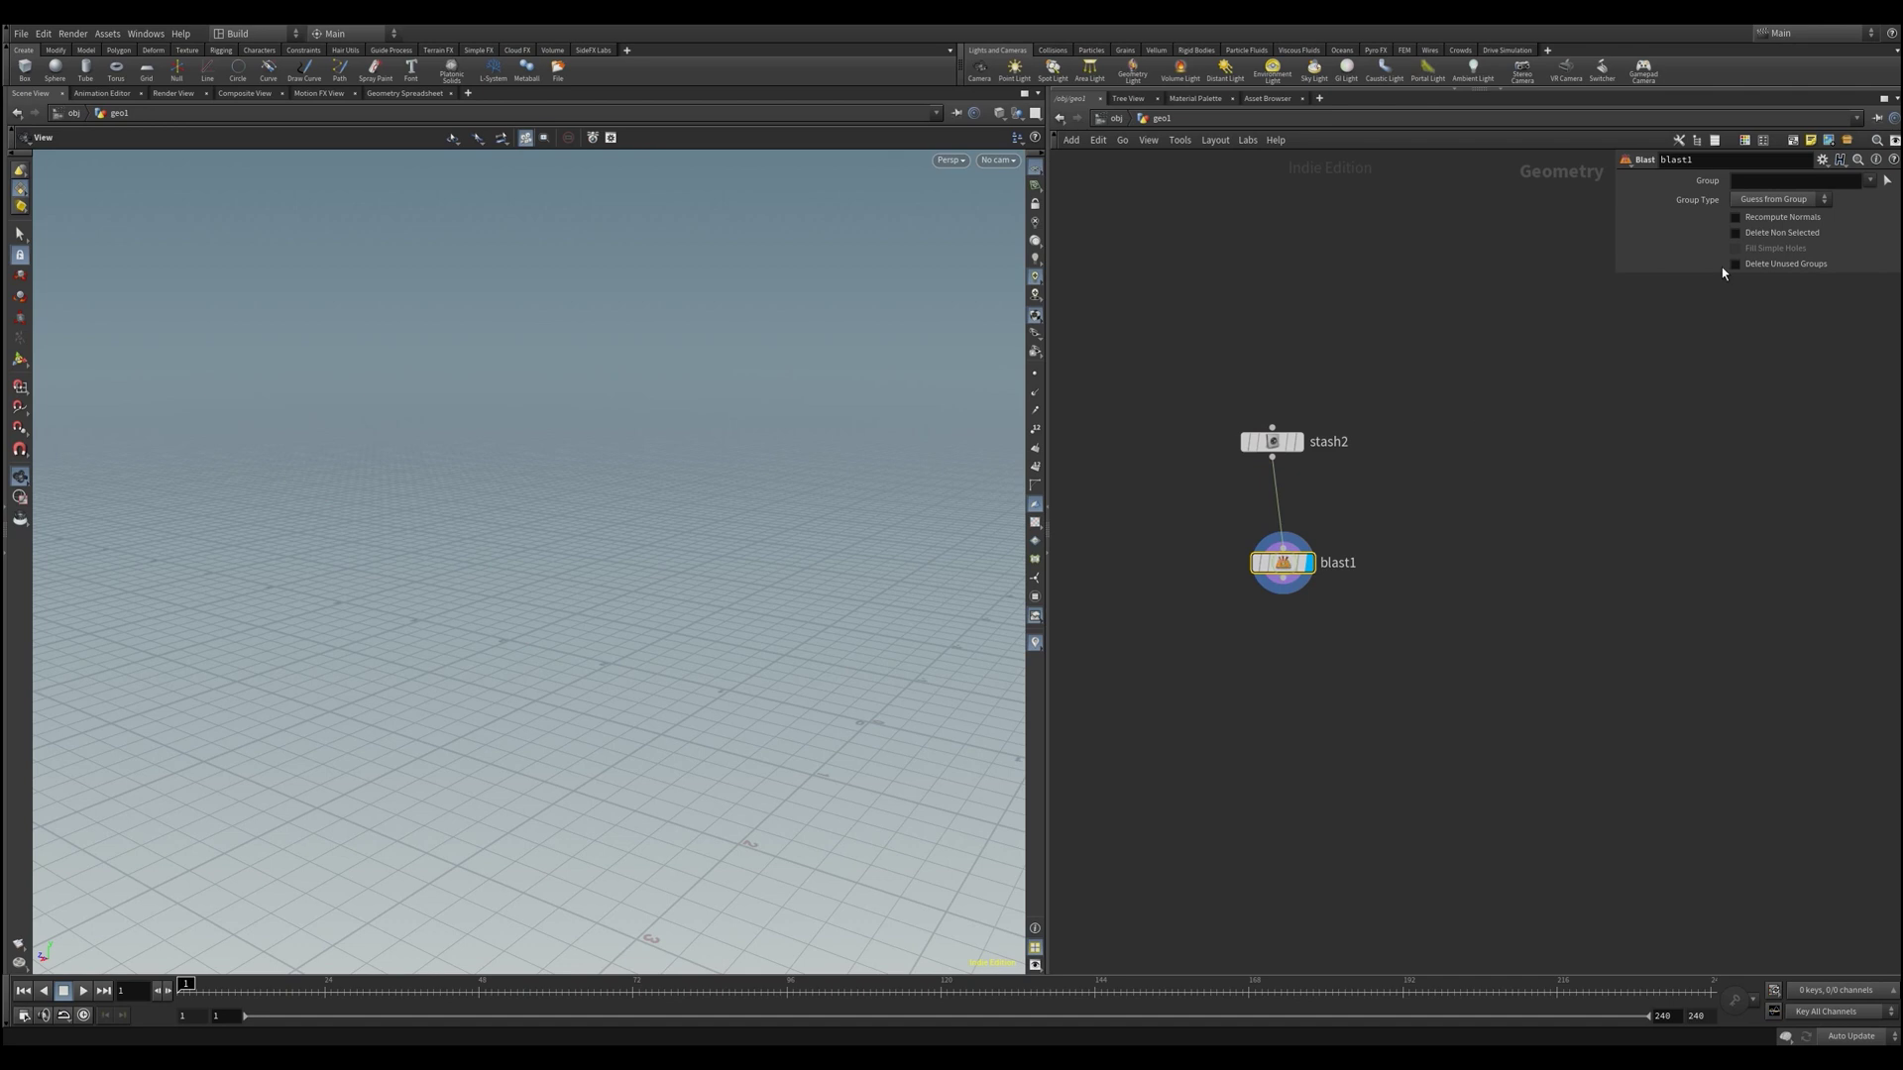
Pick the upper lattice truss on the platform's side as the Blast node's group
left_click(1886, 180)
scroll(323, 413, "up", 10)
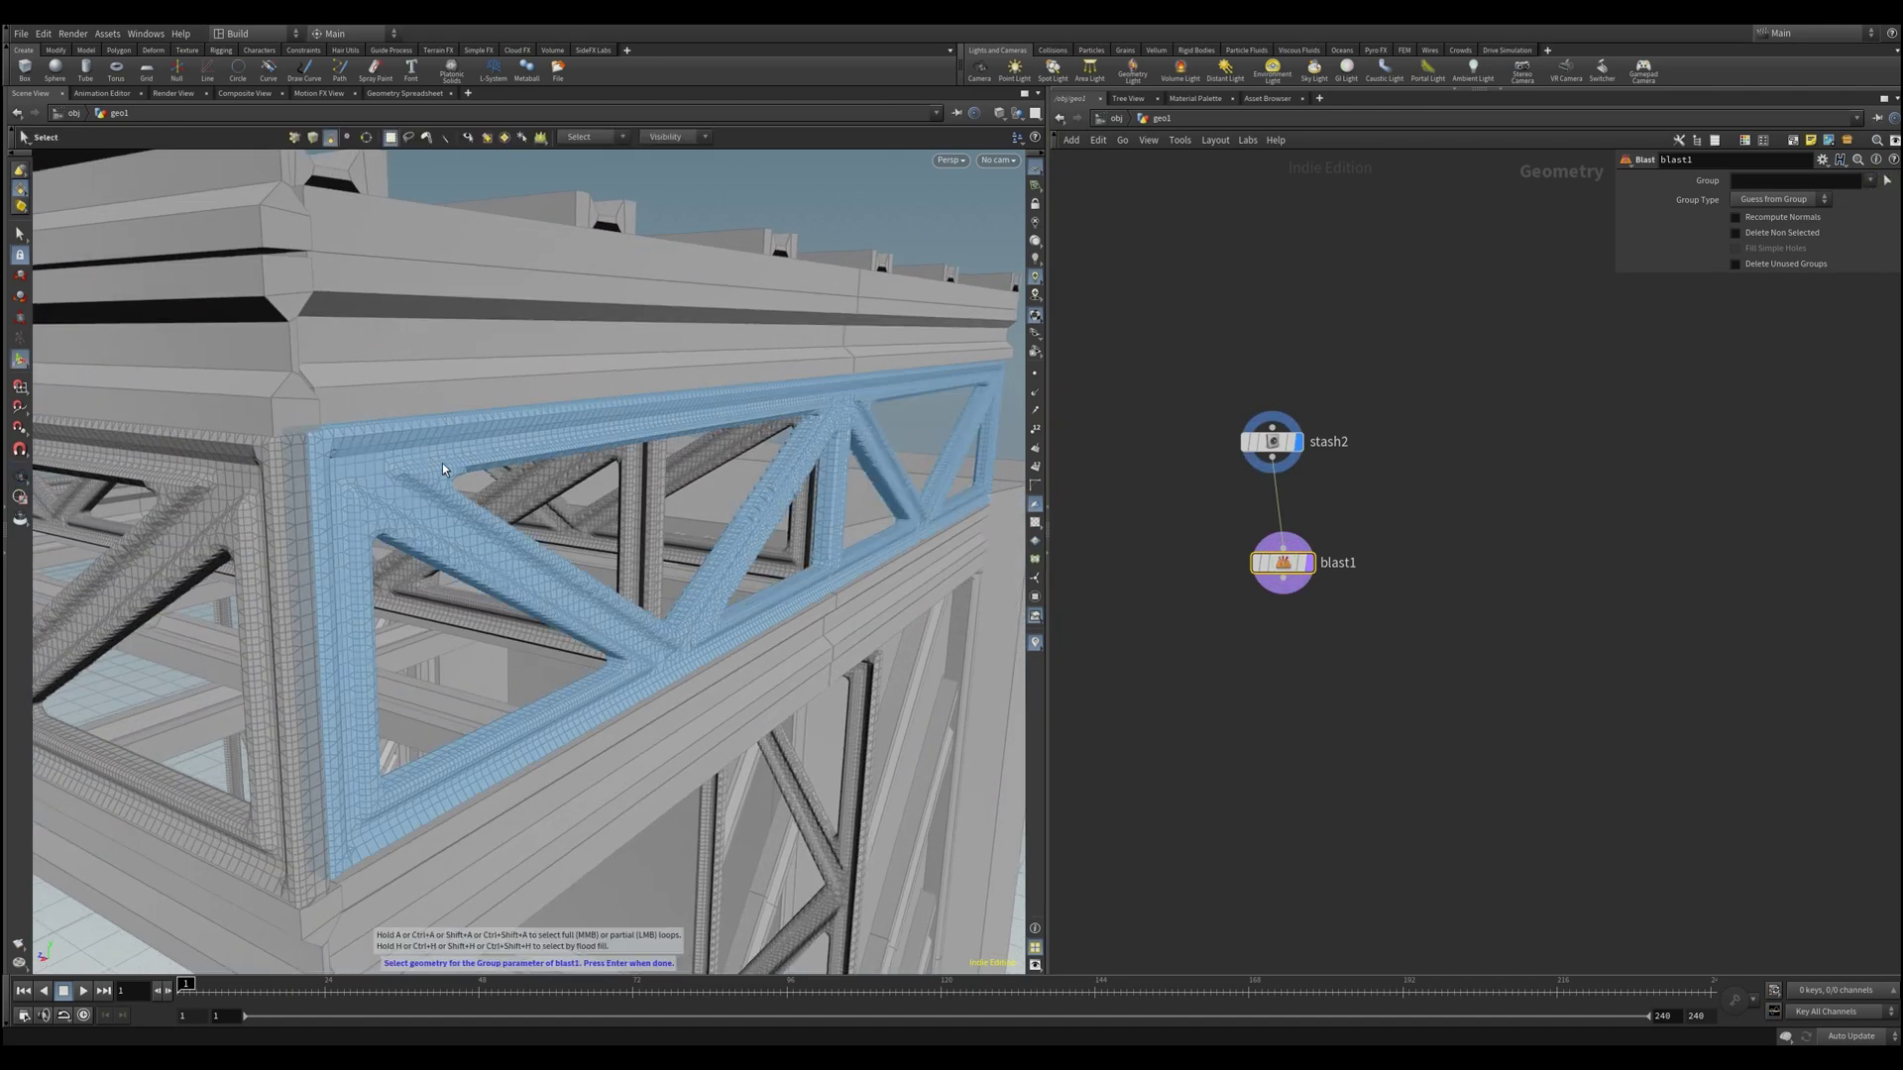
left_click(442, 462)
key("Return")
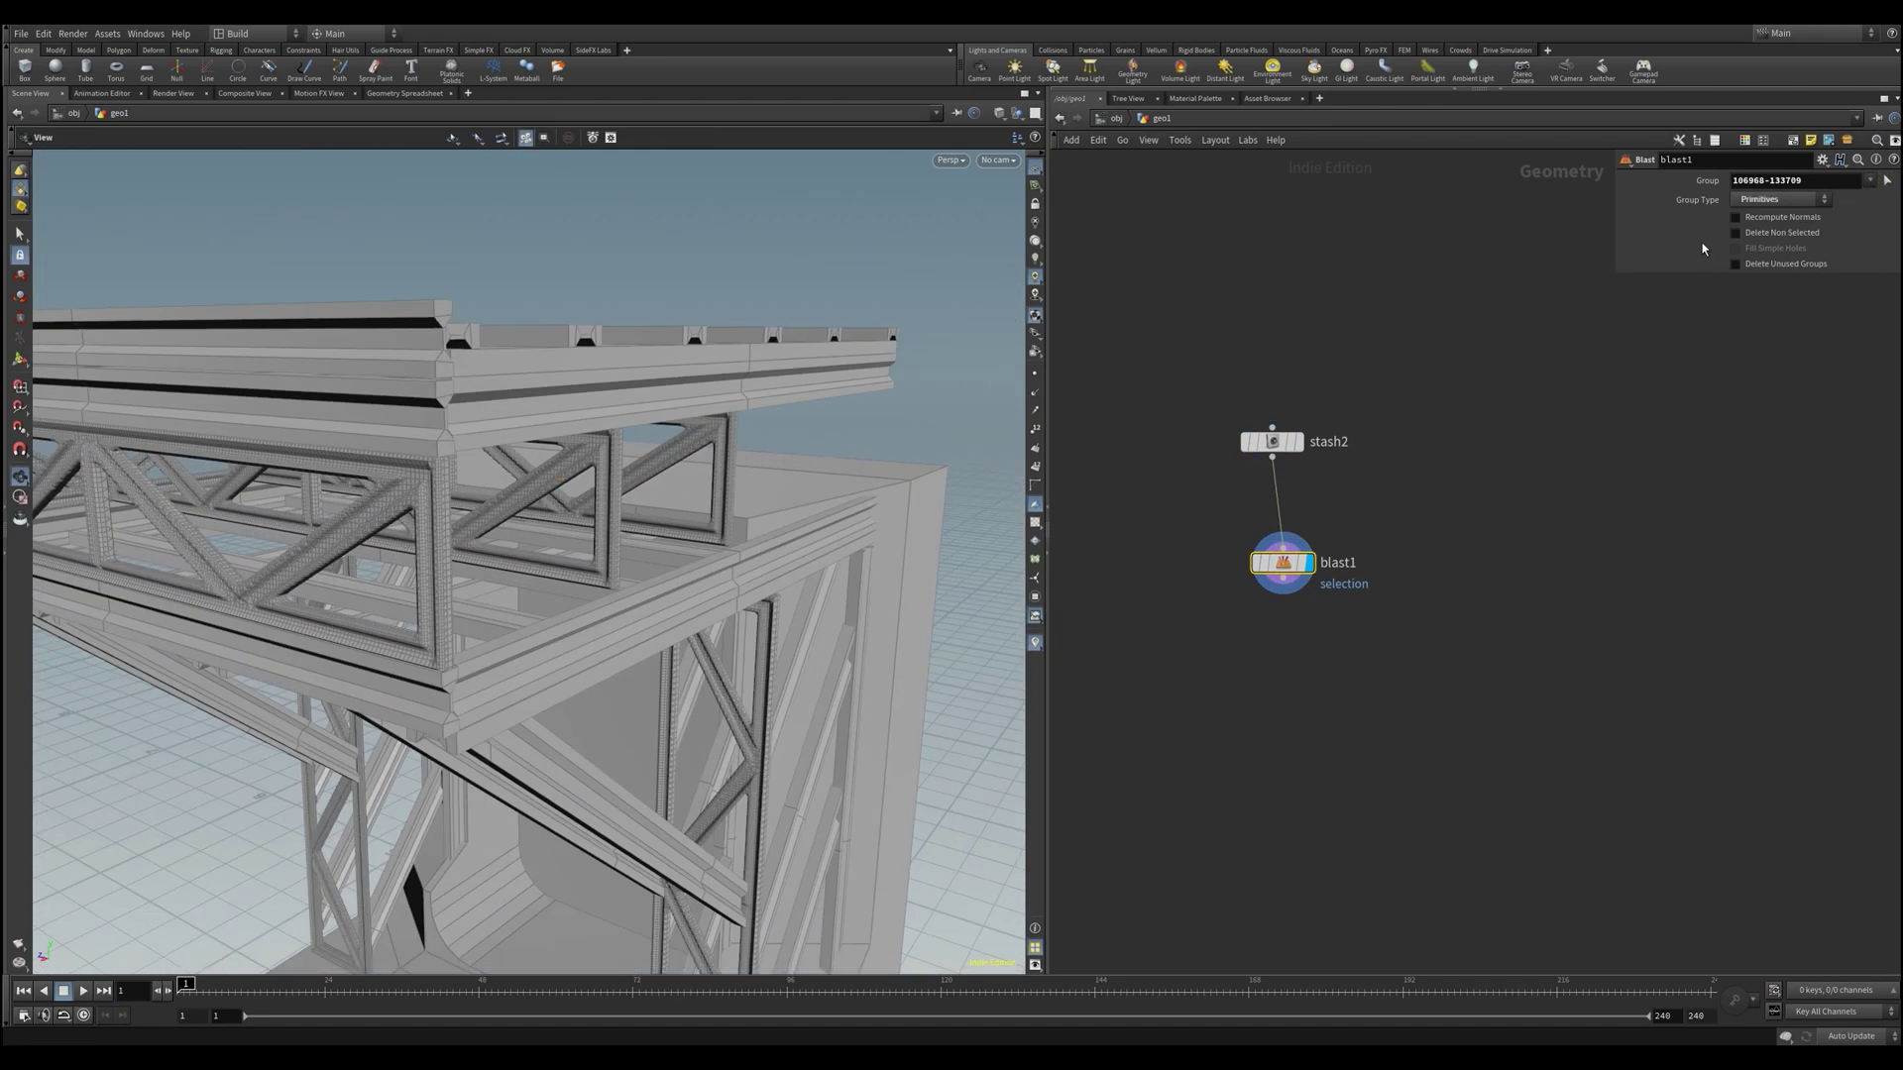
Enable Delete Non Selected on blast1, then duplicate the node with Delete Non Selected turned off in the copy
left_click(1735, 232)
left_click_drag(1311, 566, 1429, 564)
left_click_drag(1401, 567, 1149, 573, "alt")
left_click(1747, 236)
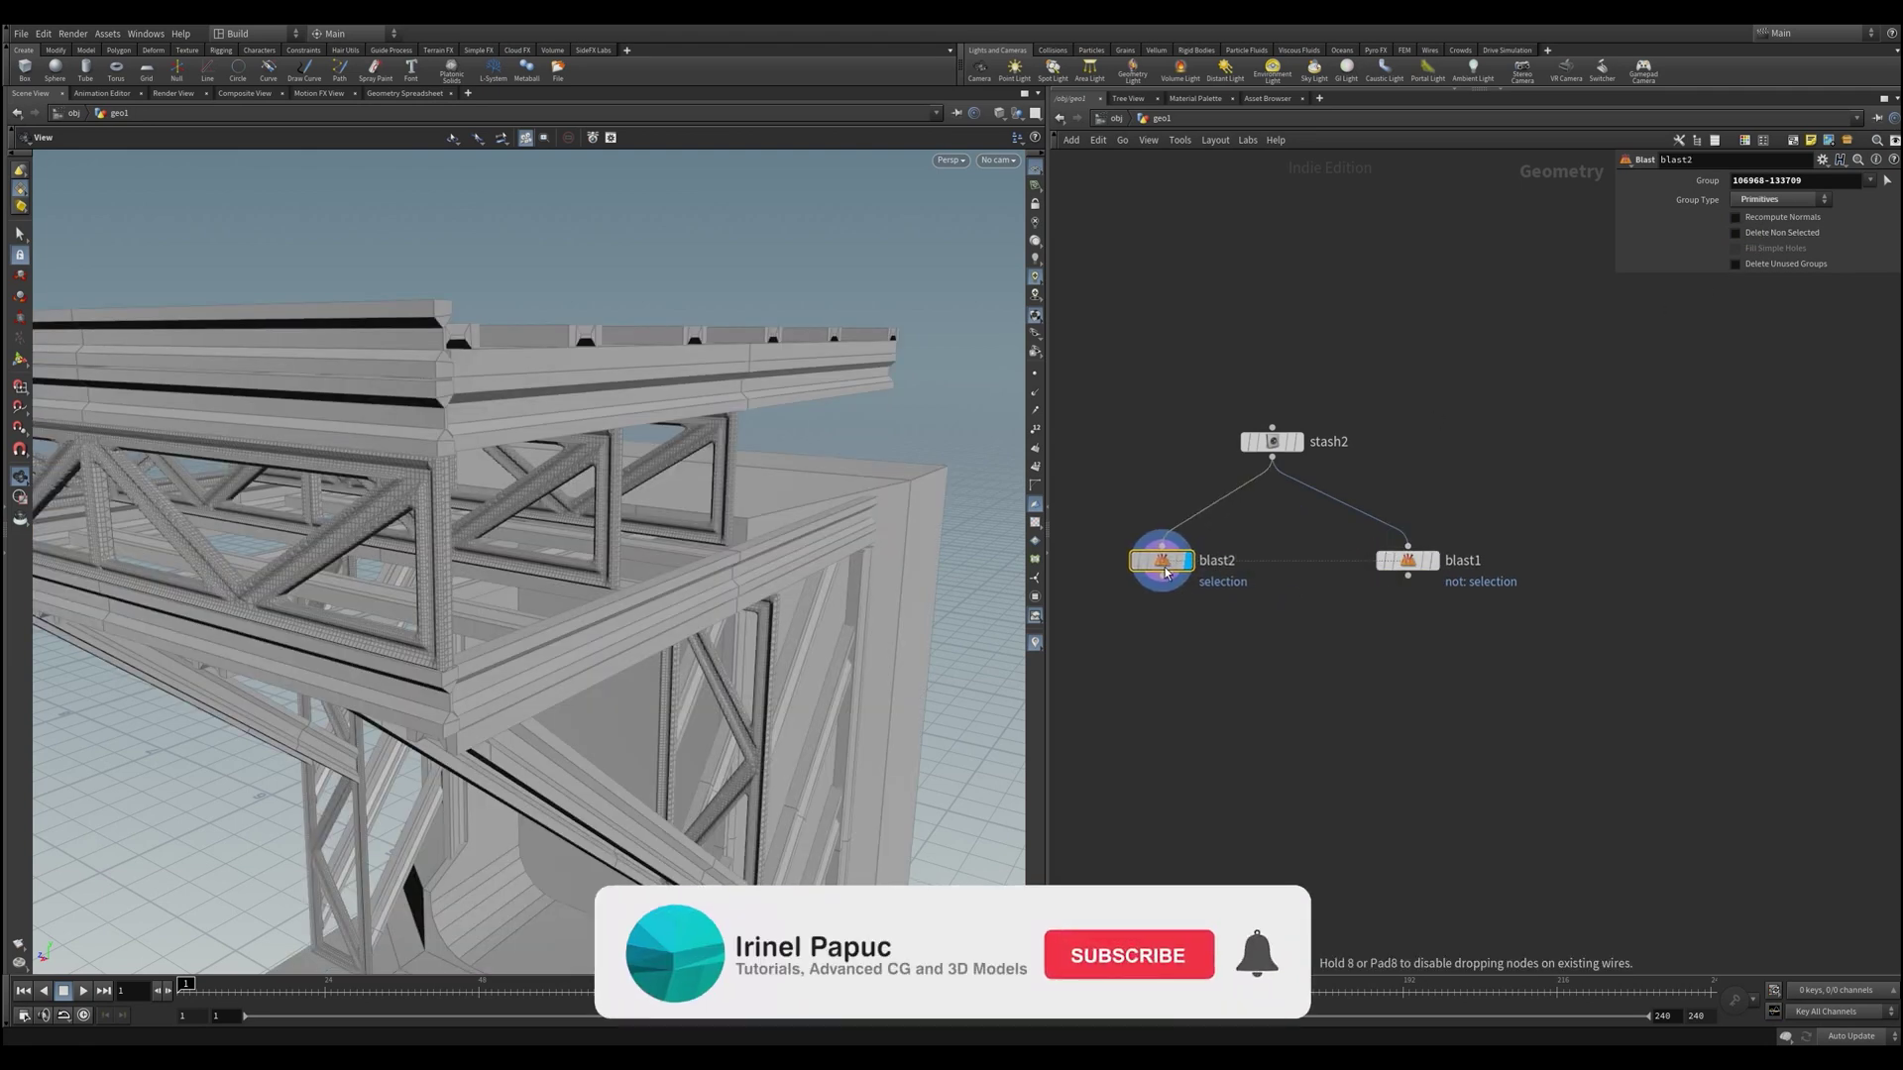
Add a Match Size node after the Blast node that isolates the truss, and display its output
left_click(1434, 562)
middle_click_drag(1453, 714, 1428, 614)
scroll(820, 555, "down", 5)
middle_click_drag(821, 555, 622, 510)
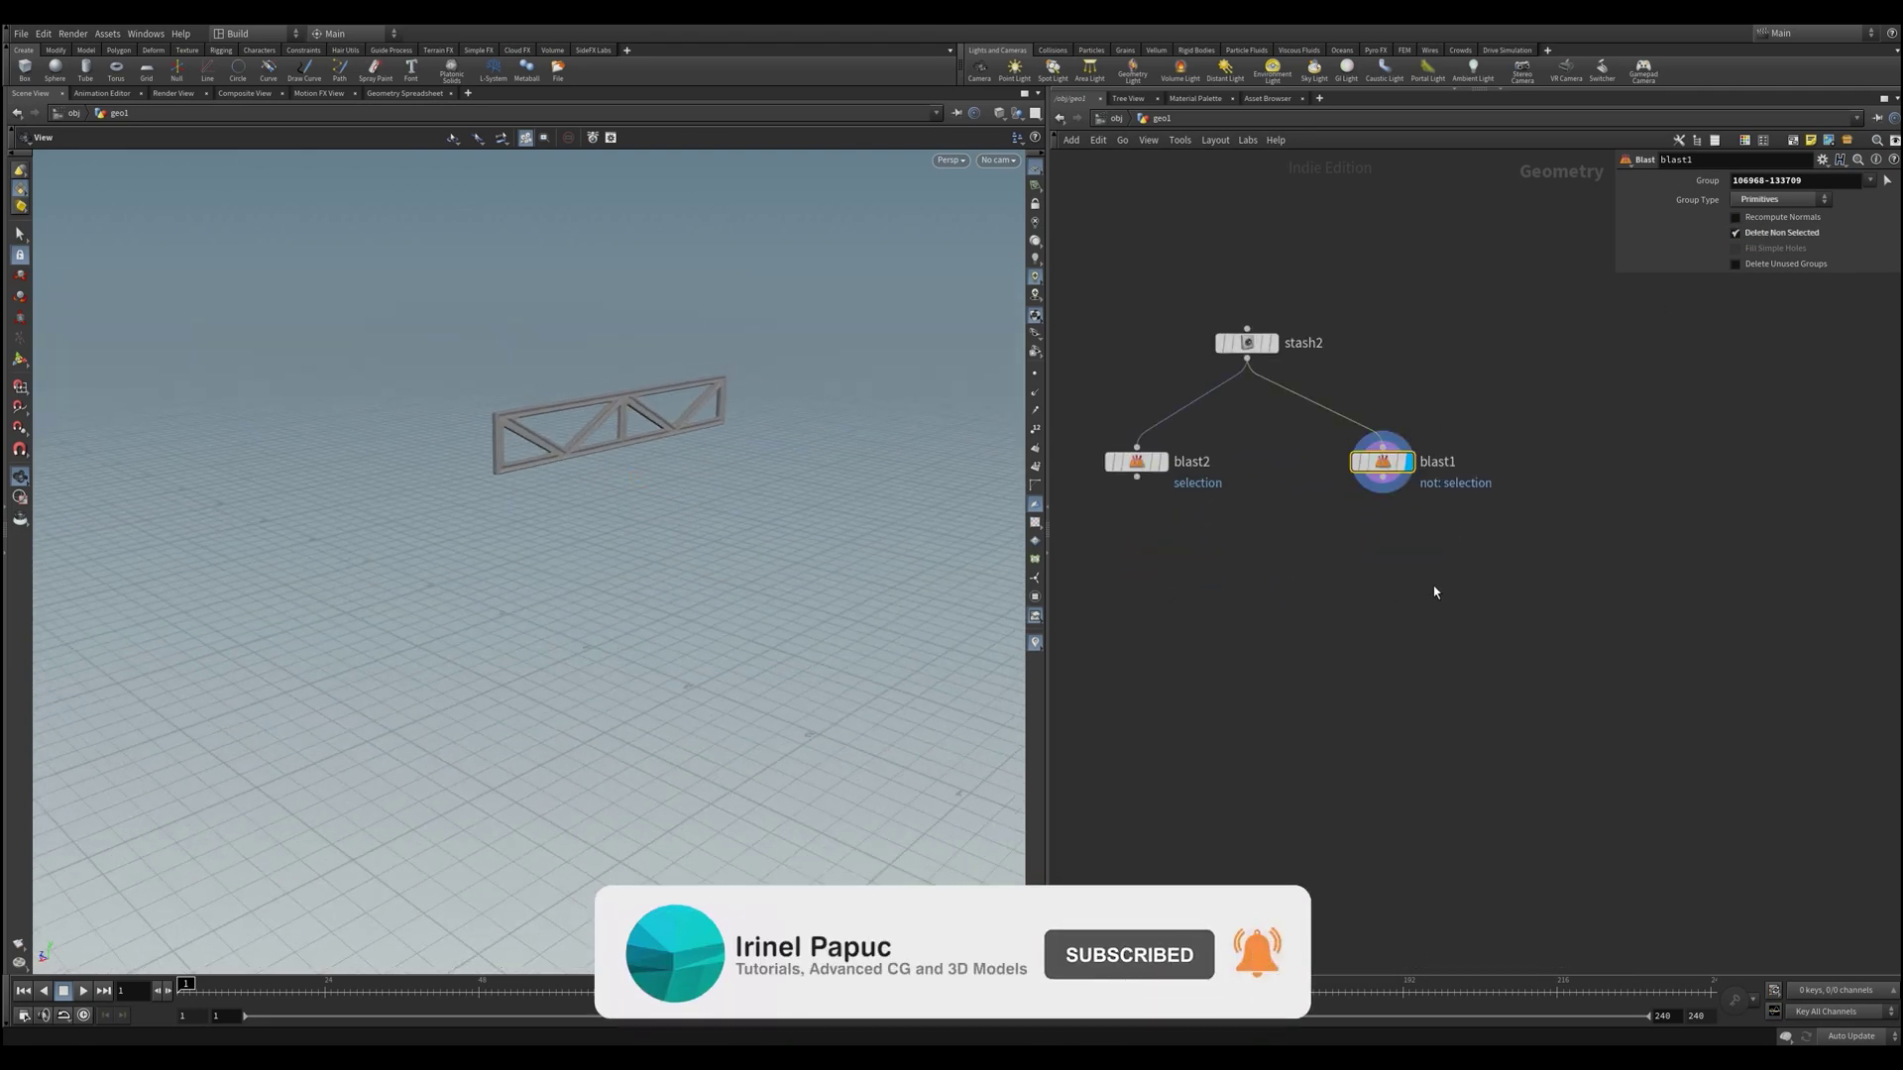
key("Tab")
type("match")
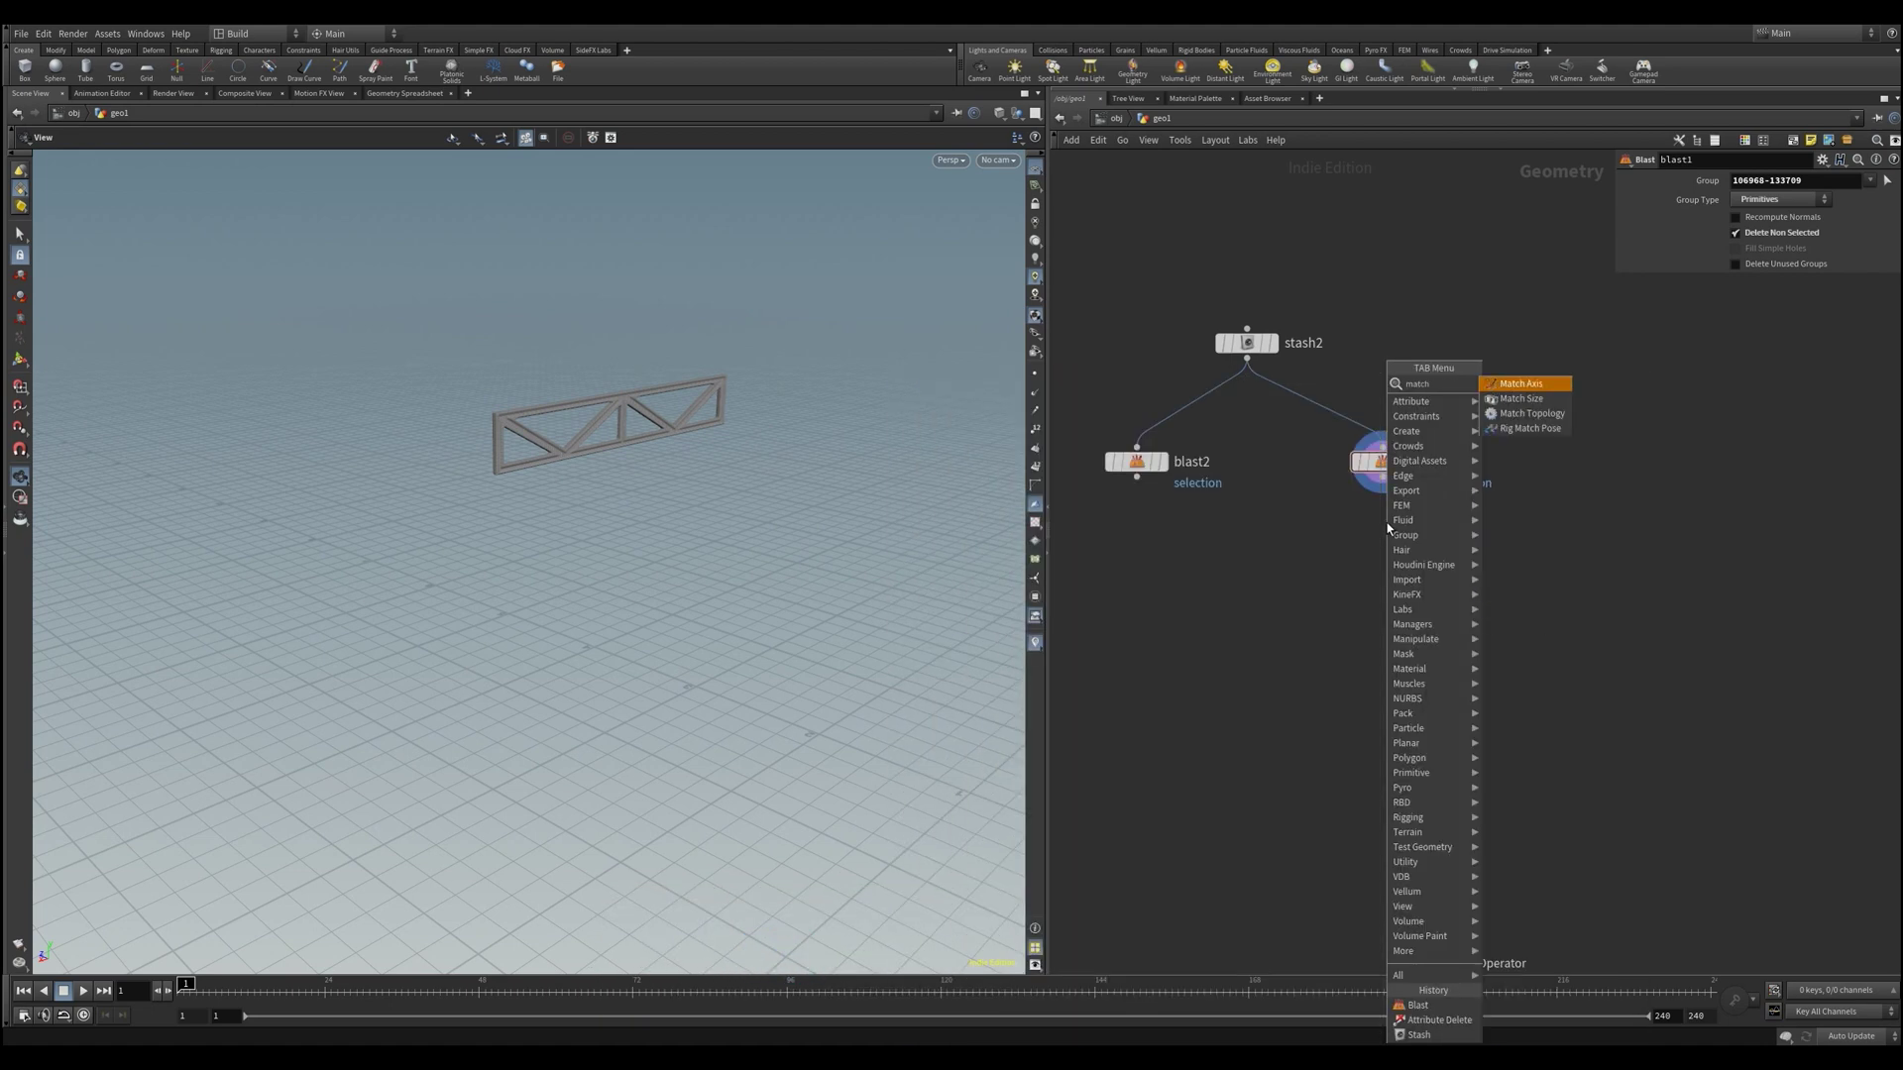
key("Down")
key("Return")
left_click(1387, 521)
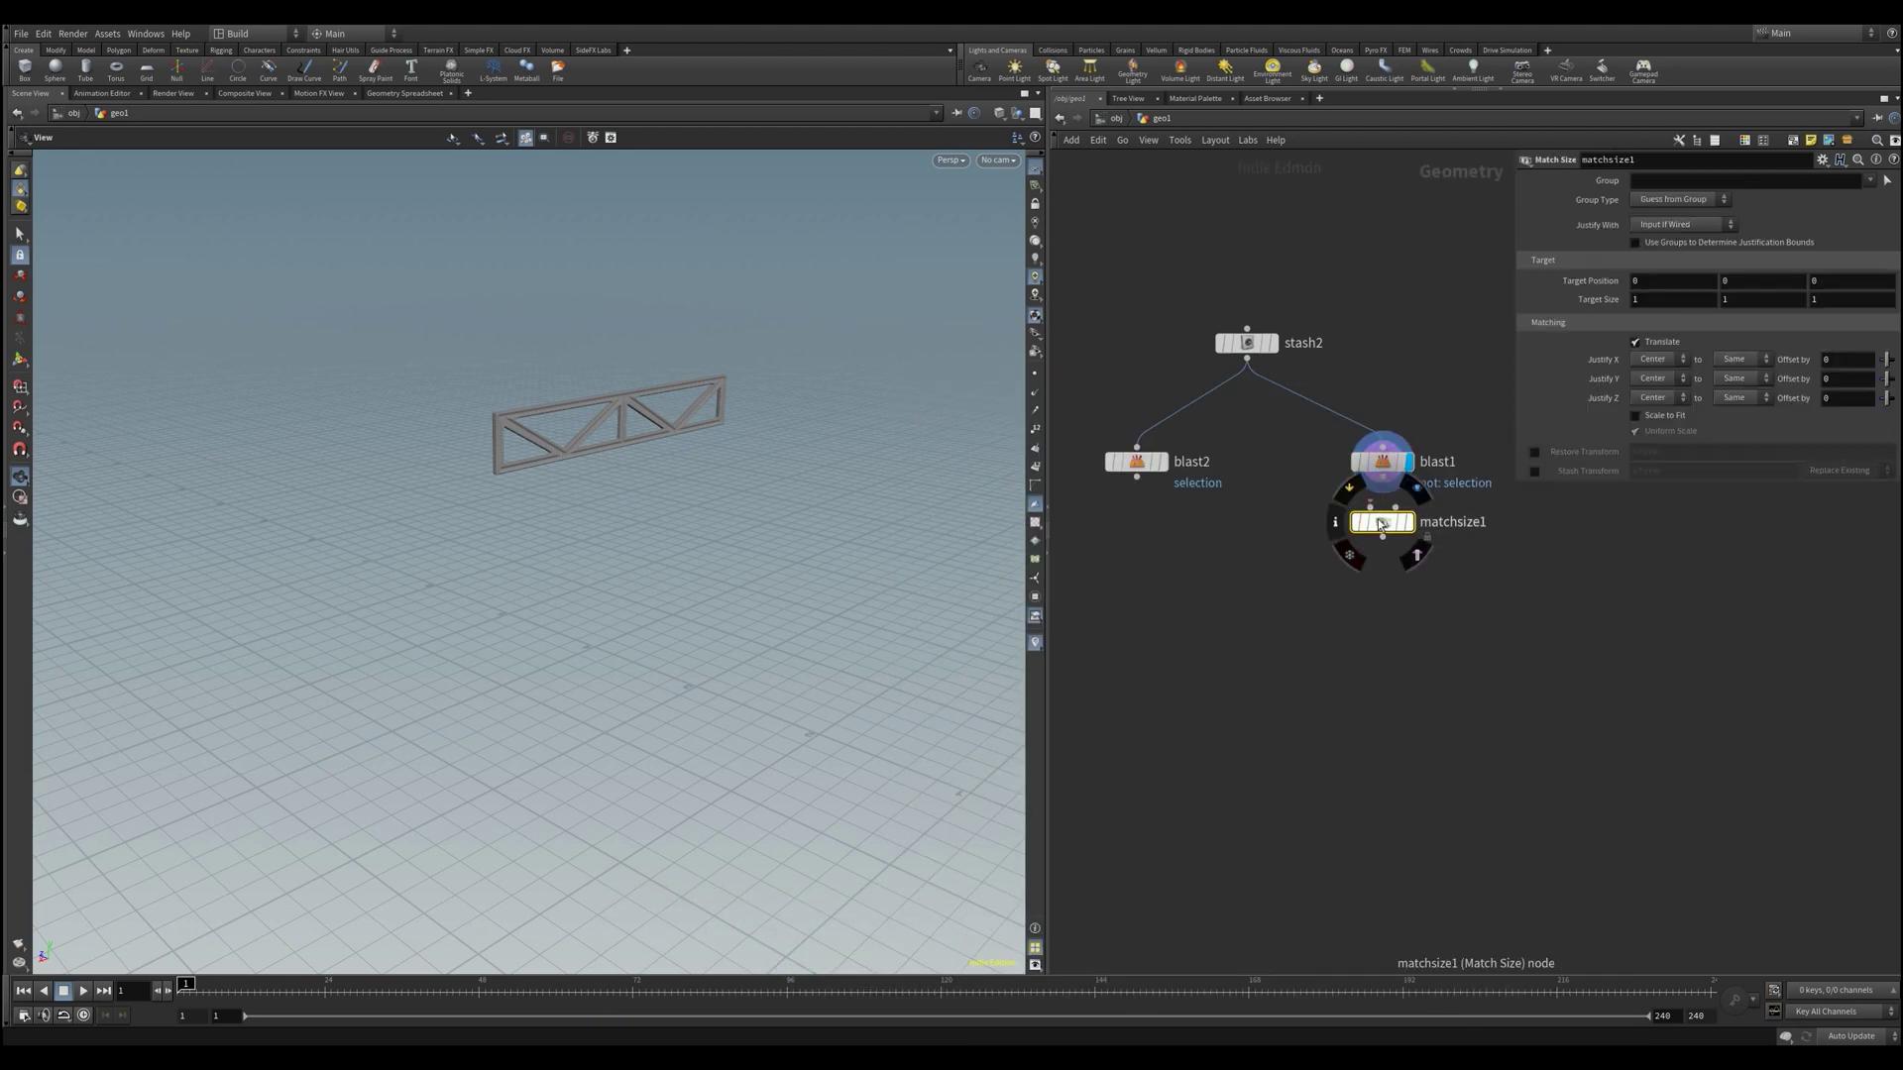
left_click(1408, 522)
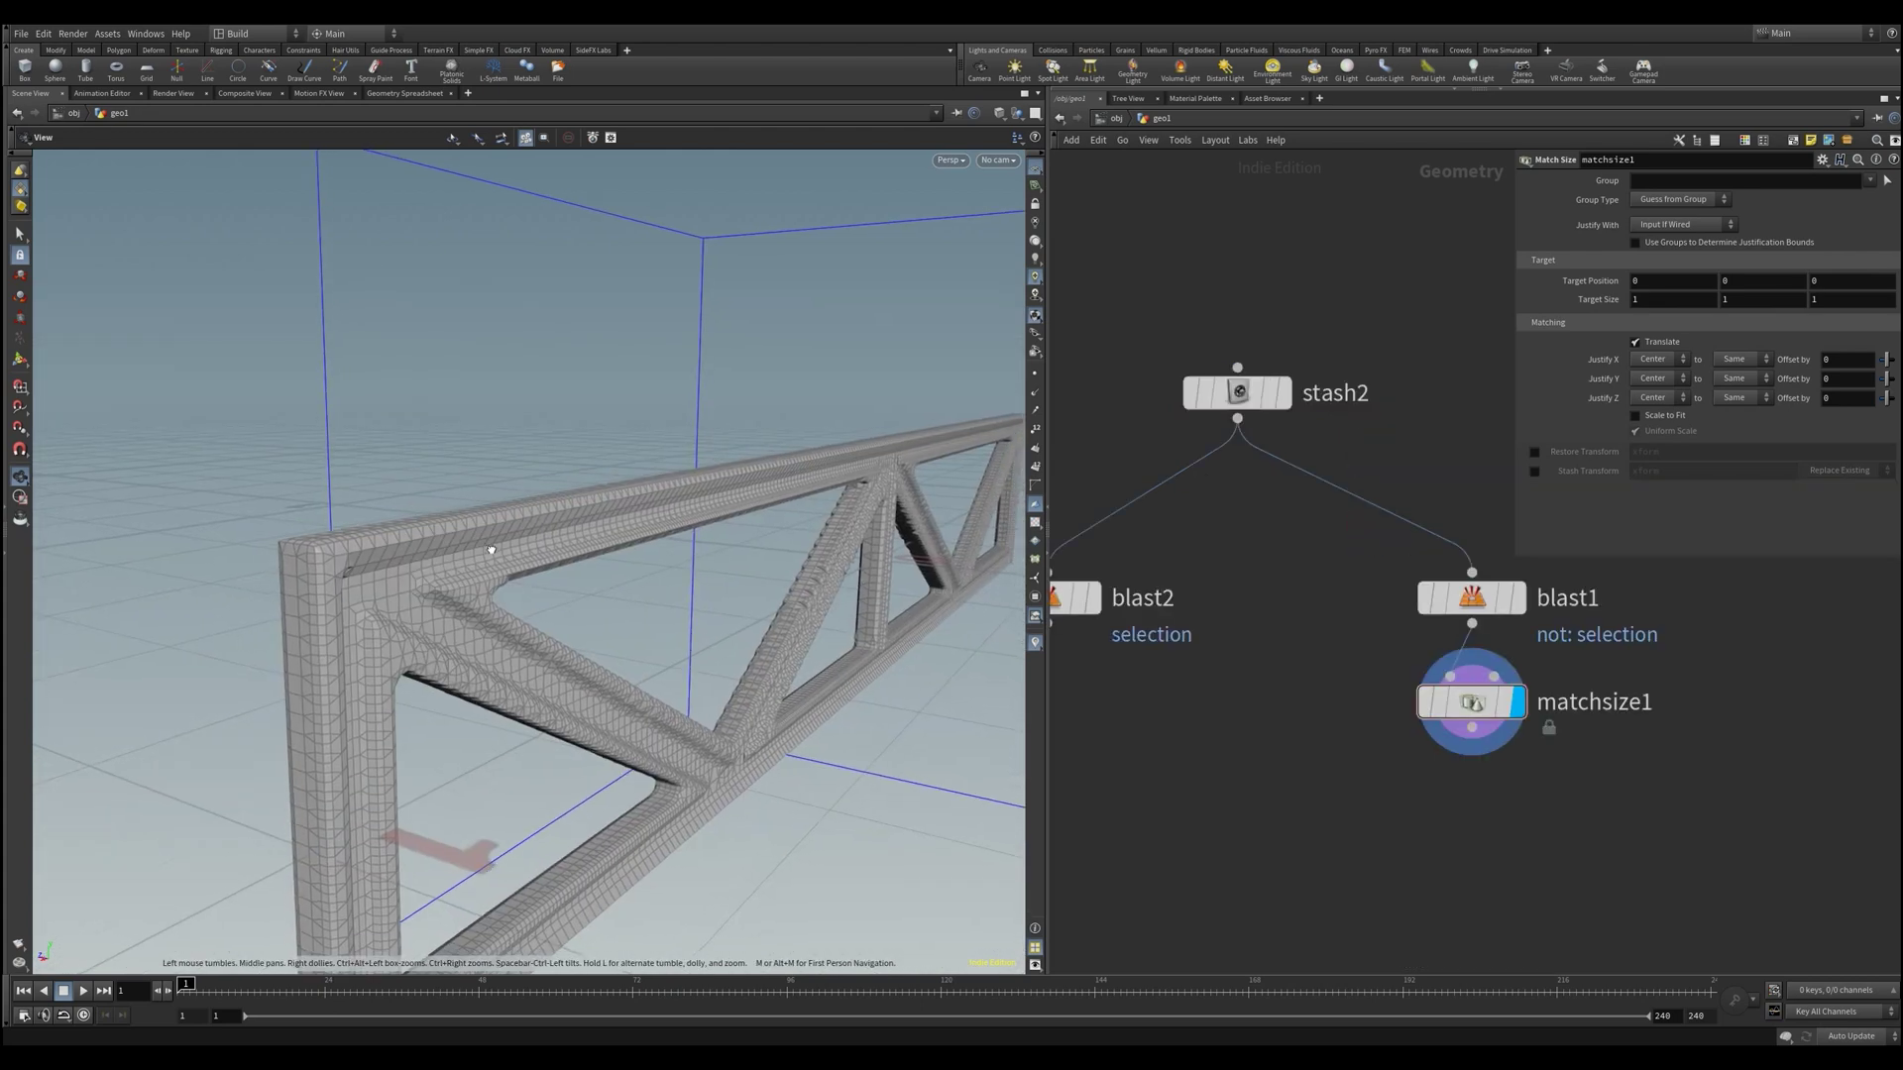
Compare the centred dense truss with the replacement truss stored in stash84
left_click_drag(406, 555, 360, 538)
right_click_drag(402, 581, 166, 711)
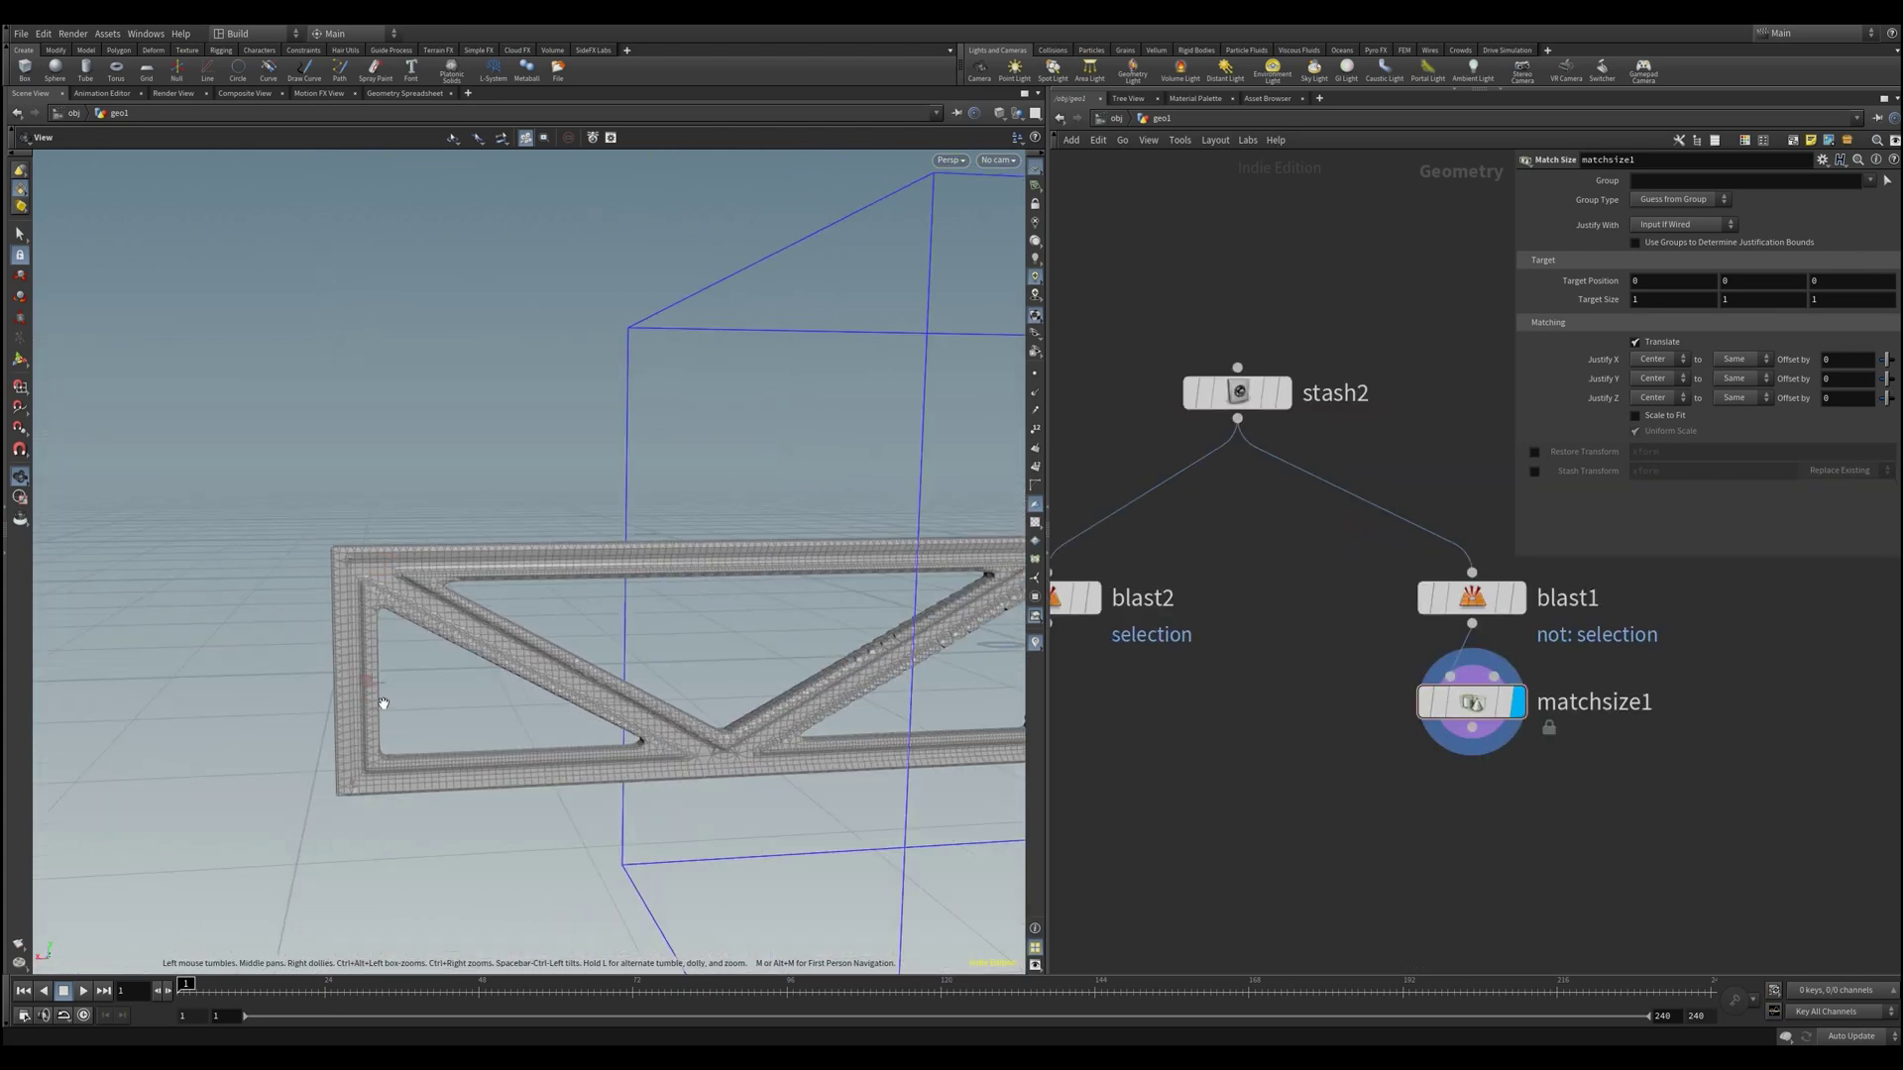
left_click_drag(584, 701, 513, 654)
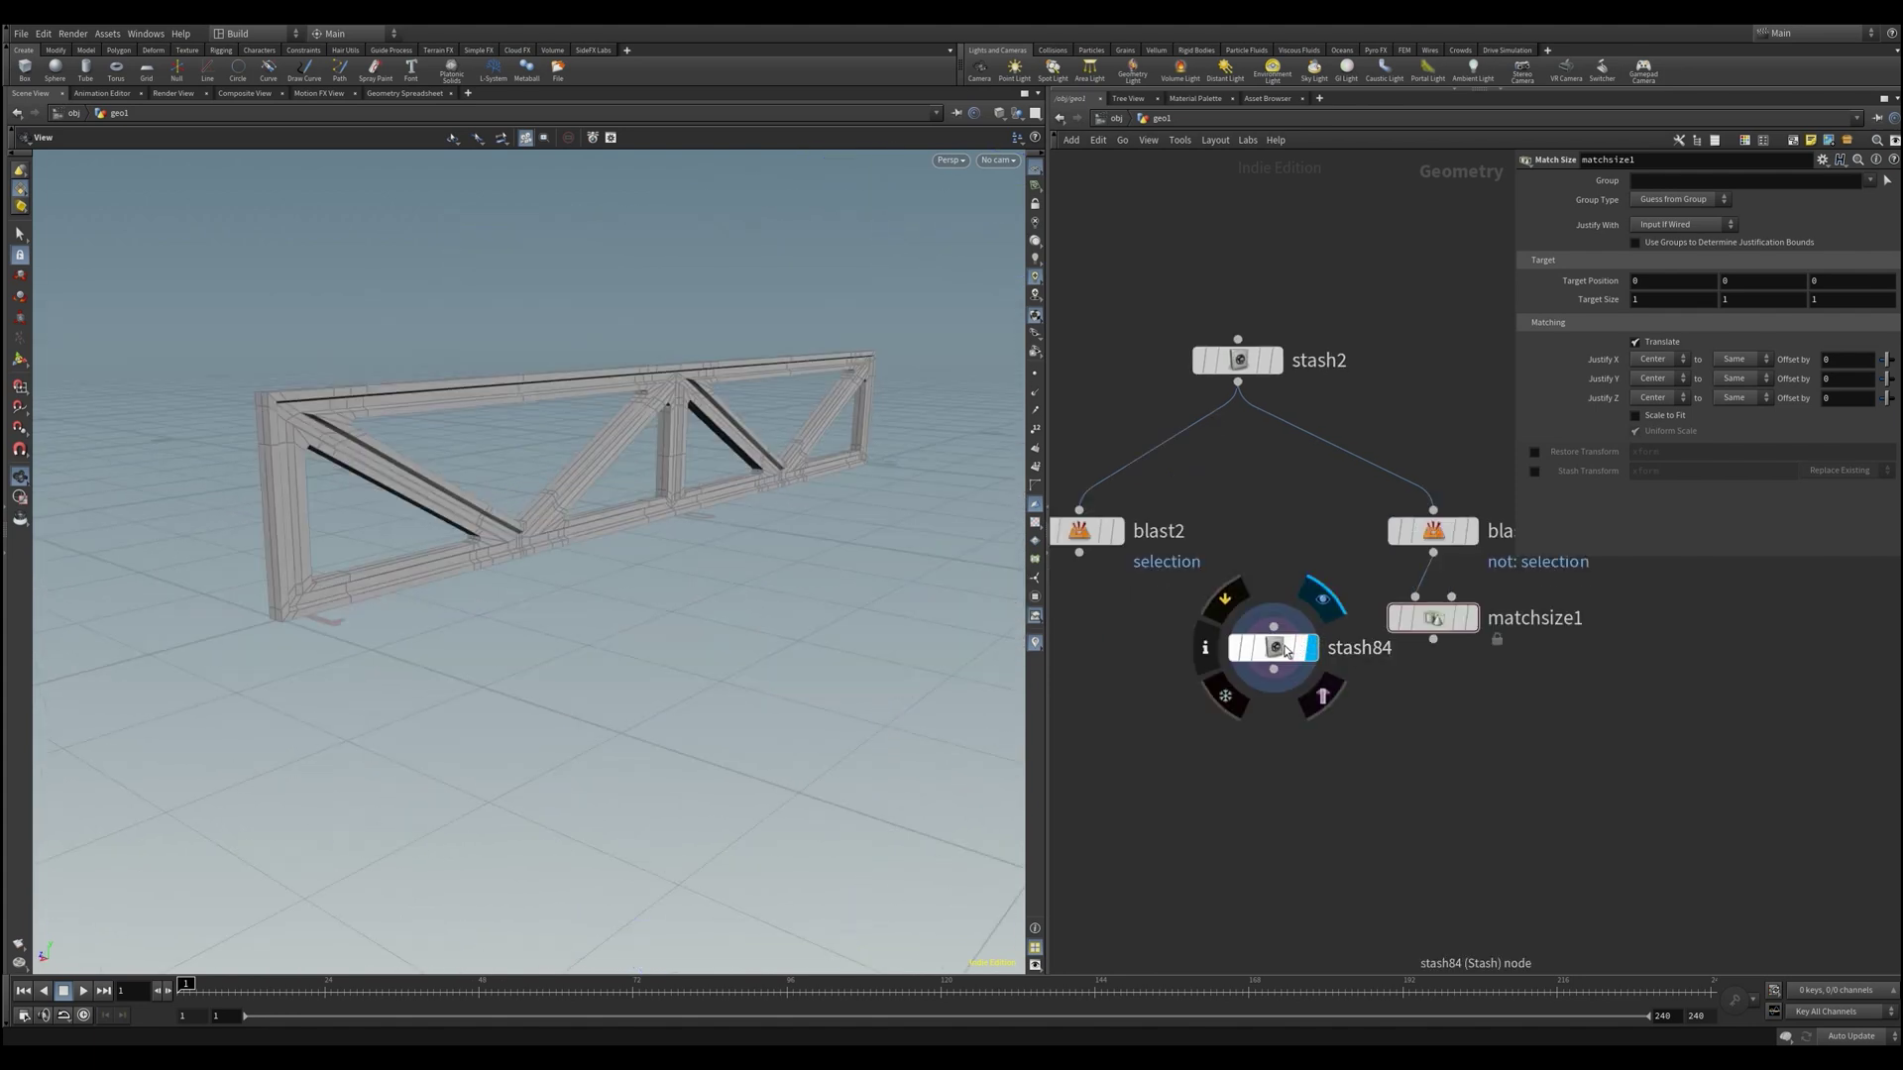
left_click(1273, 647)
left_click_drag(635, 466, 813, 426)
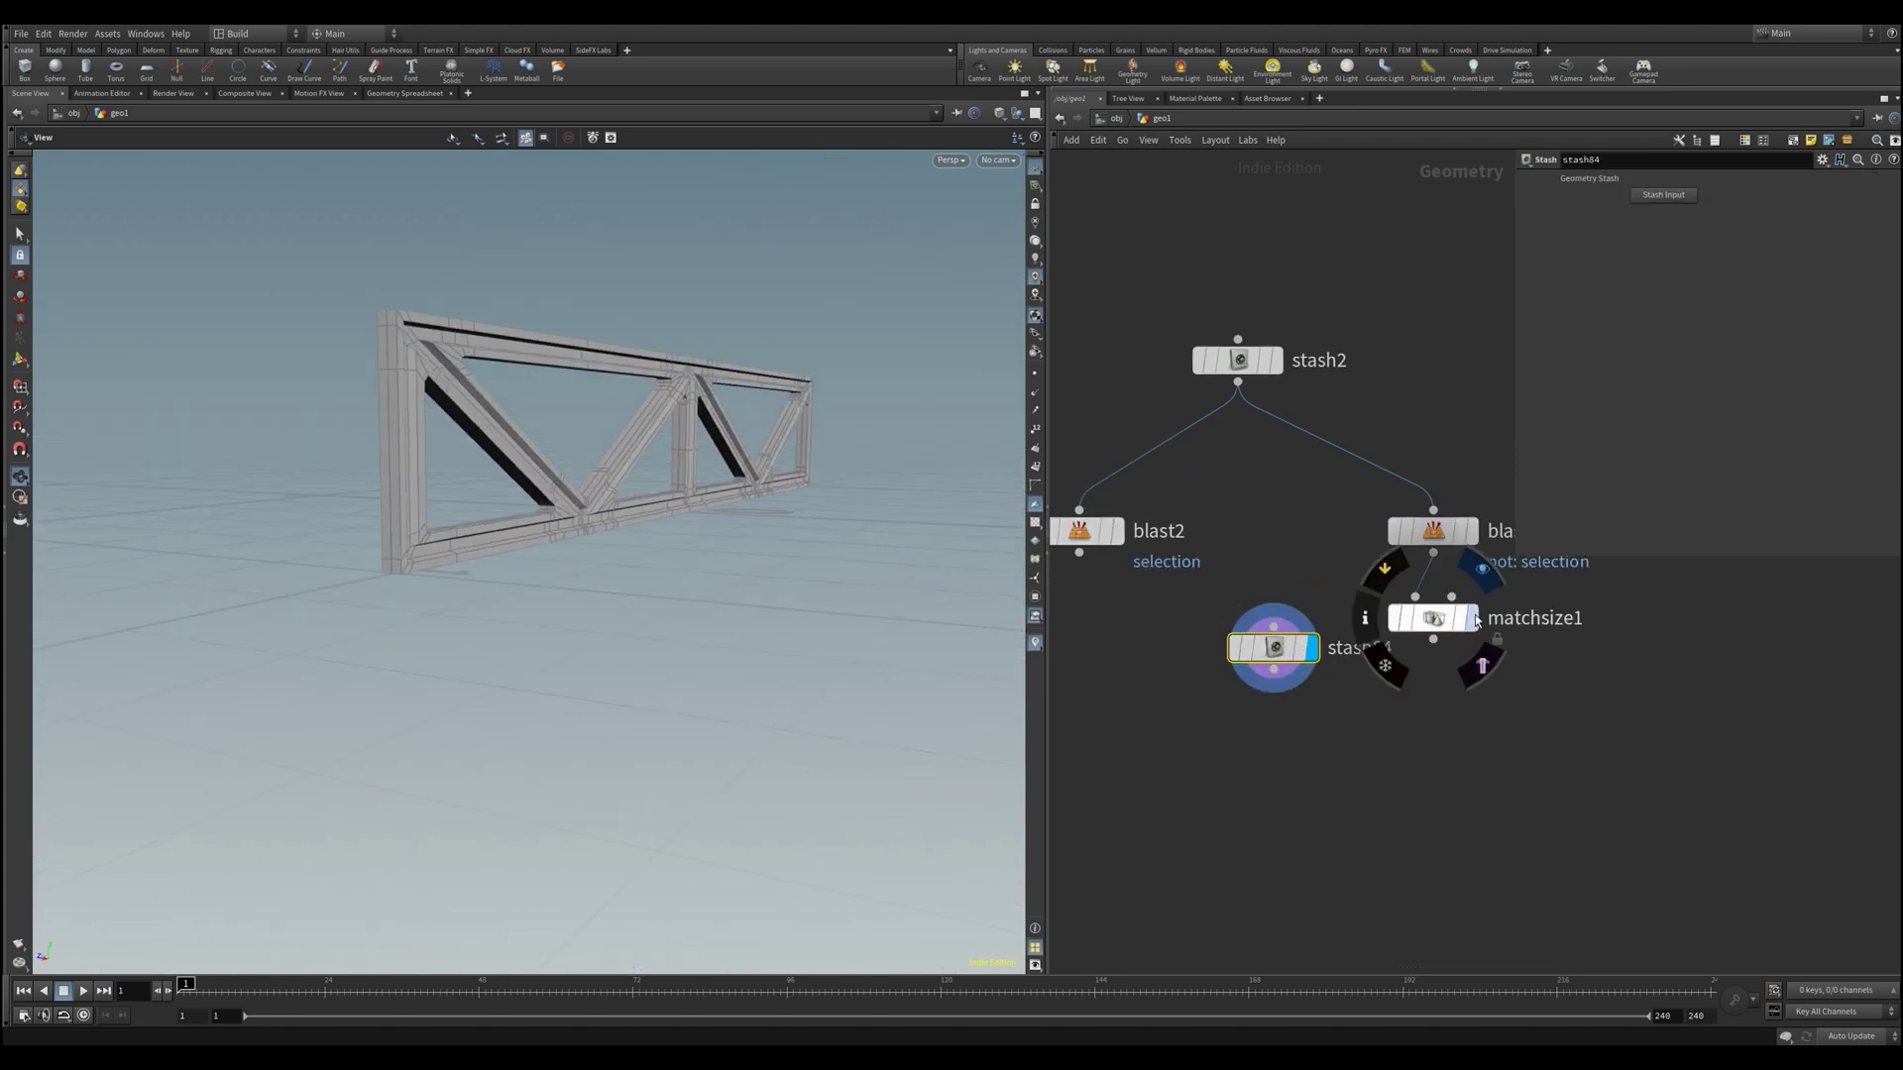
Display the Match Size node again and set its Justify Y to Min
left_click(1475, 619)
left_click(1433, 618)
left_click_drag(614, 466, 654, 496)
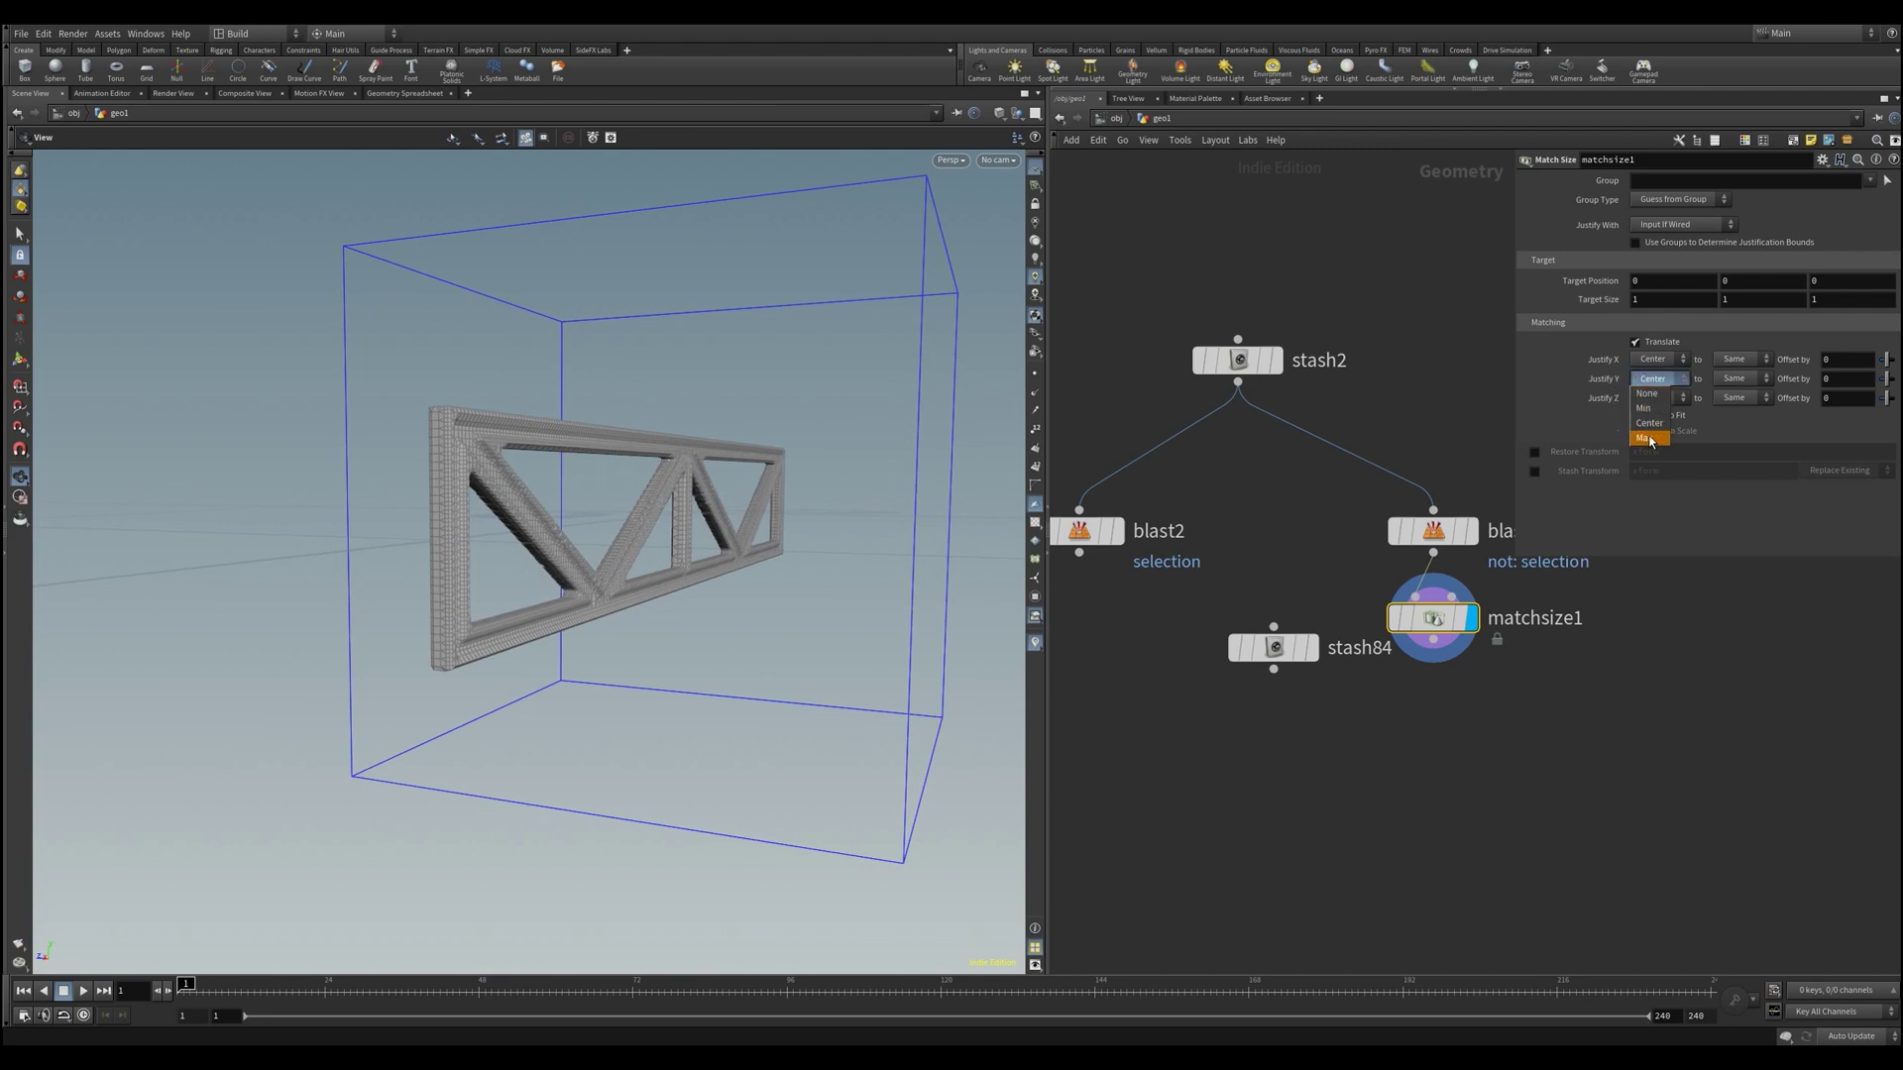
left_click(1647, 438)
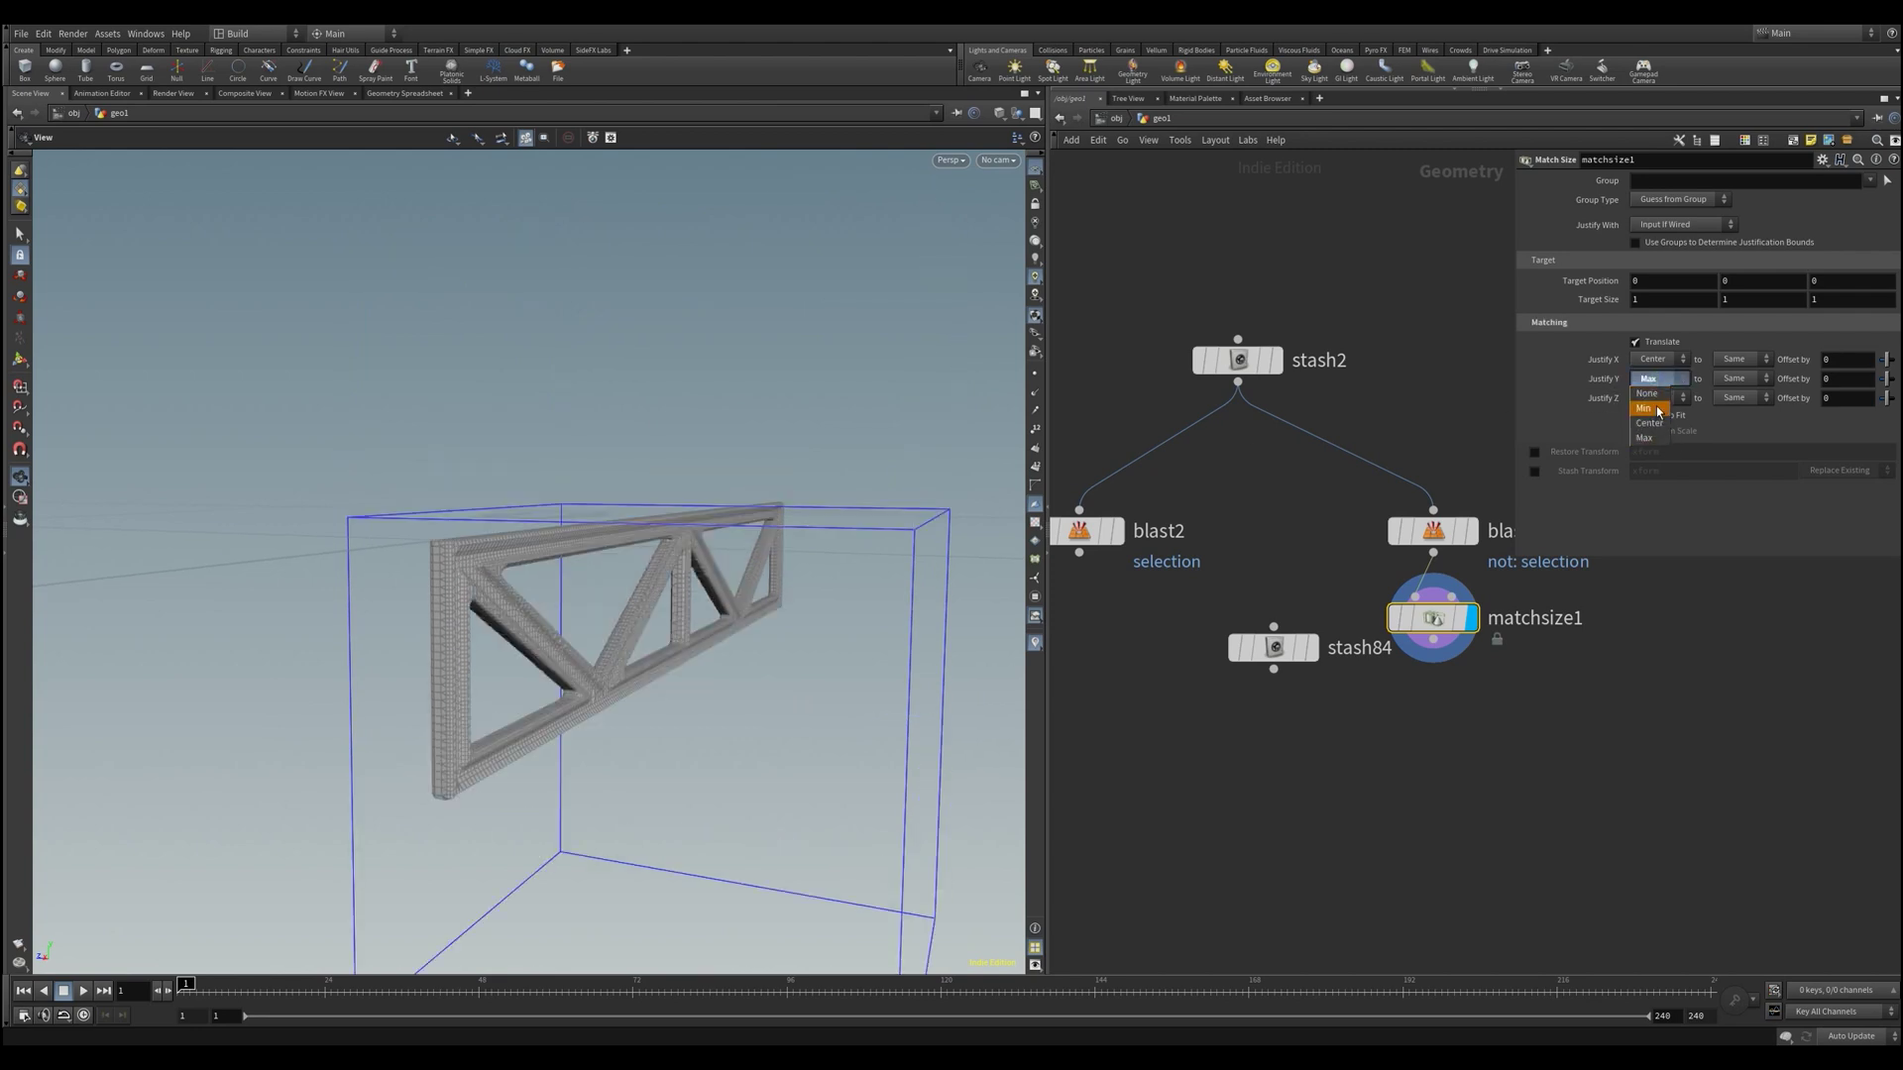
left_click(1652, 410)
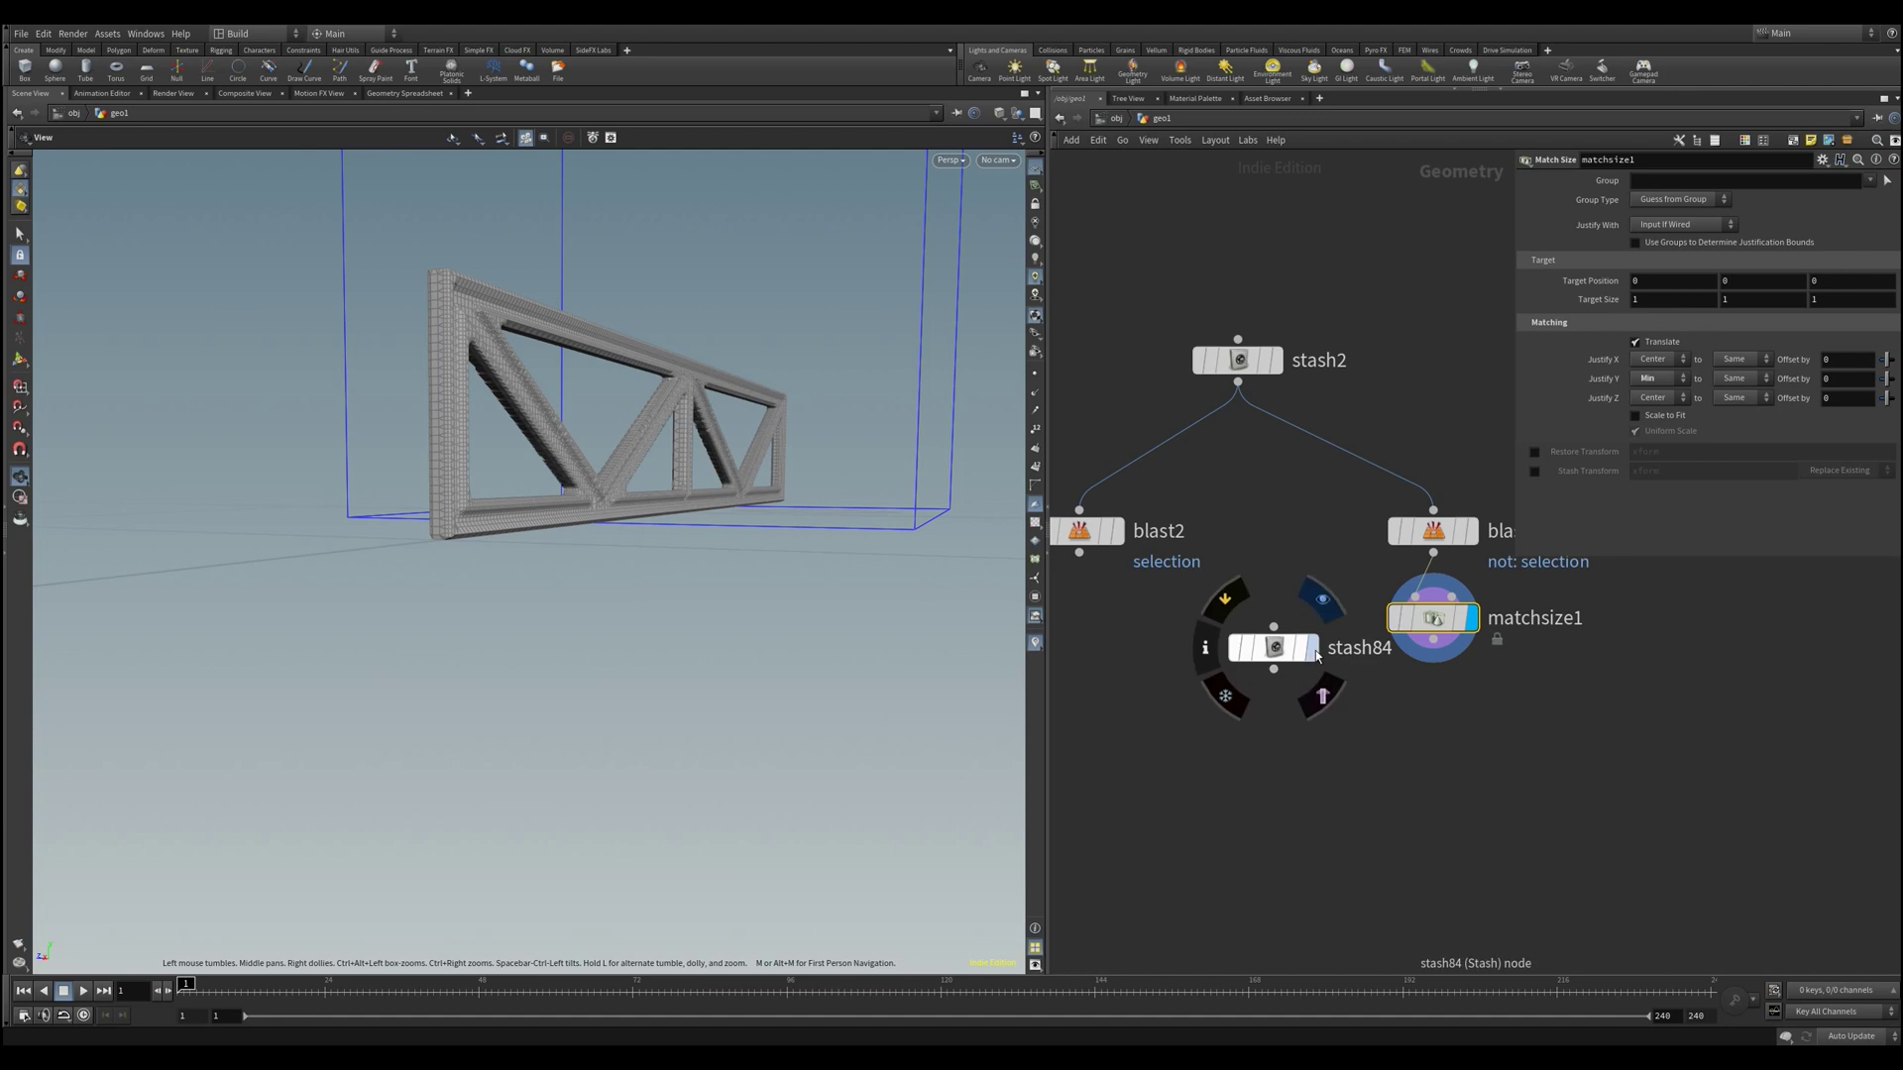
Display stash84 with matchsize1 as a template and check how the two trusses align
left_click(1314, 650)
left_click(1300, 649)
left_click(1482, 666)
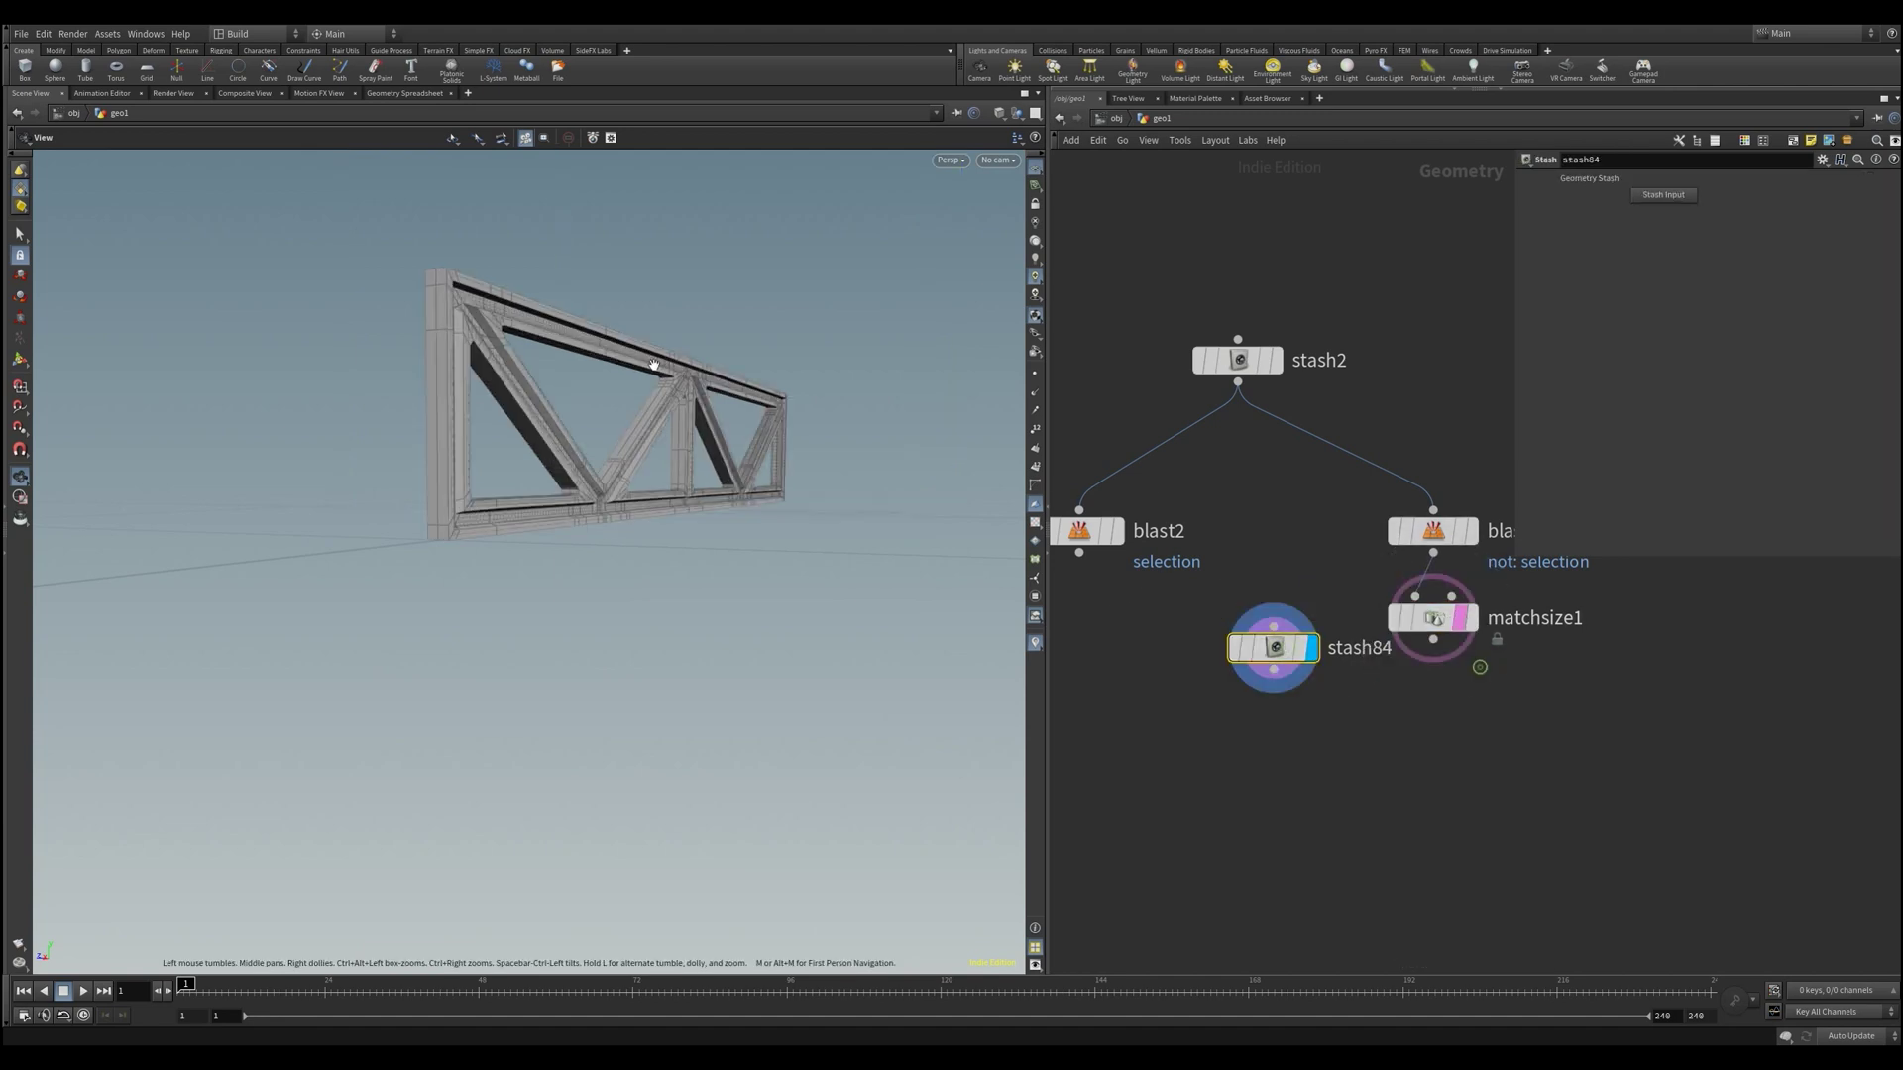
left_click_drag(650, 366, 540, 399)
right_click_drag(539, 399, 509, 301)
left_click_drag(509, 301, 530, 359)
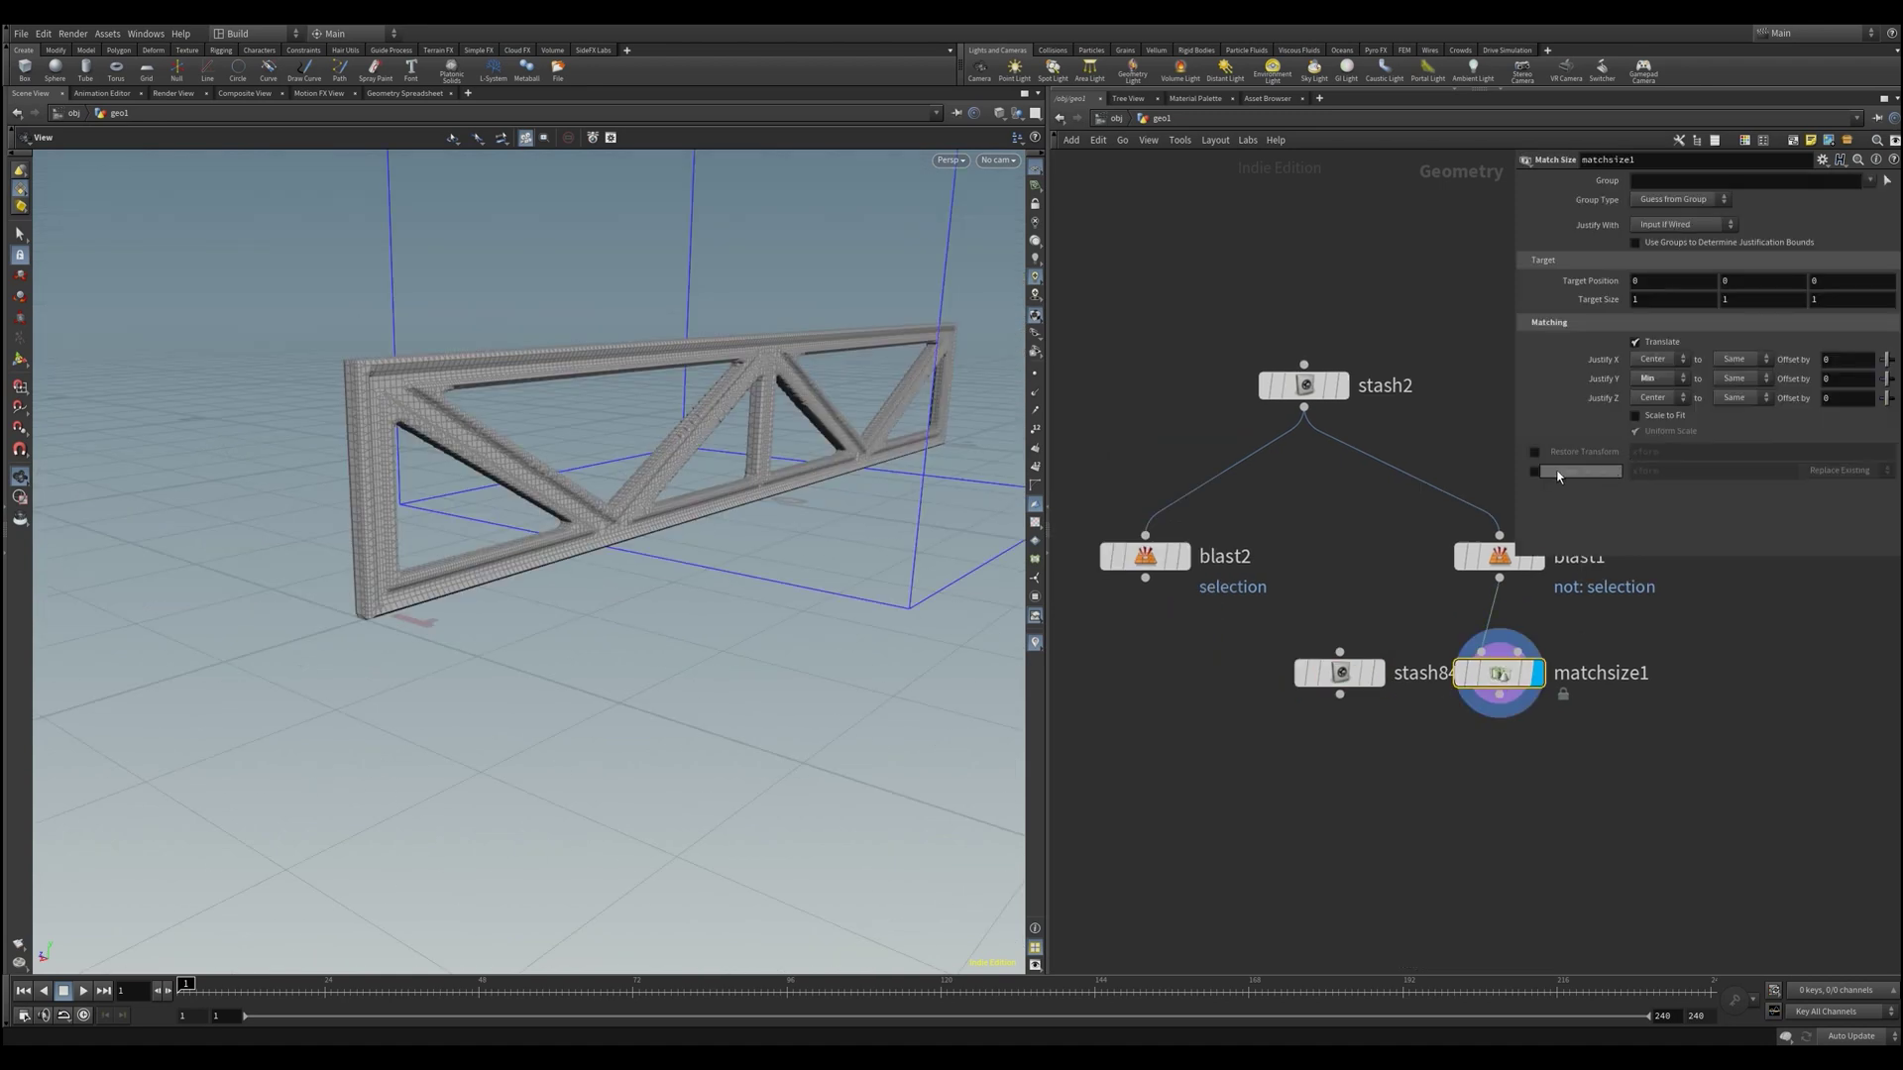
Enable Stash Transform on the Match Size node and inspect the xform matrix values in the Geometry Spreadsheet
left_click(1533, 472)
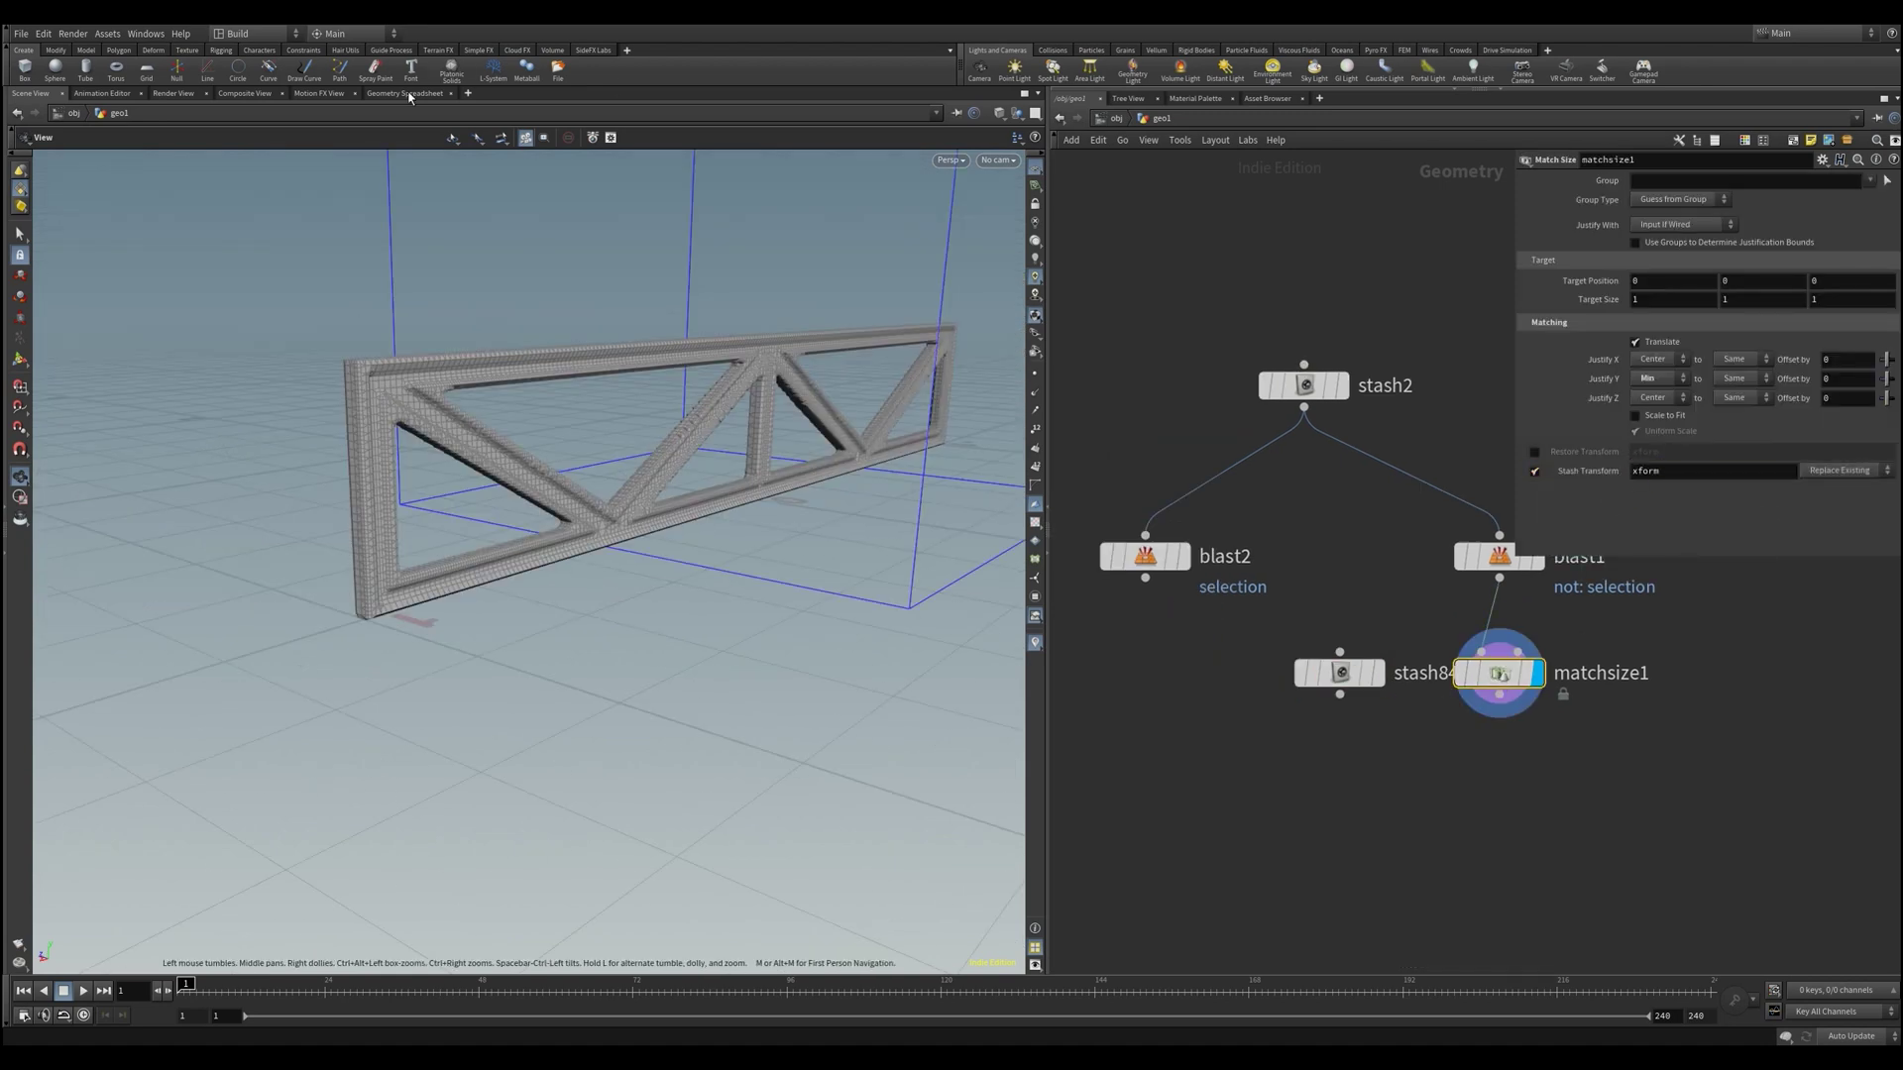
left_click(407, 94)
left_click_drag(79, 170, 88, 322)
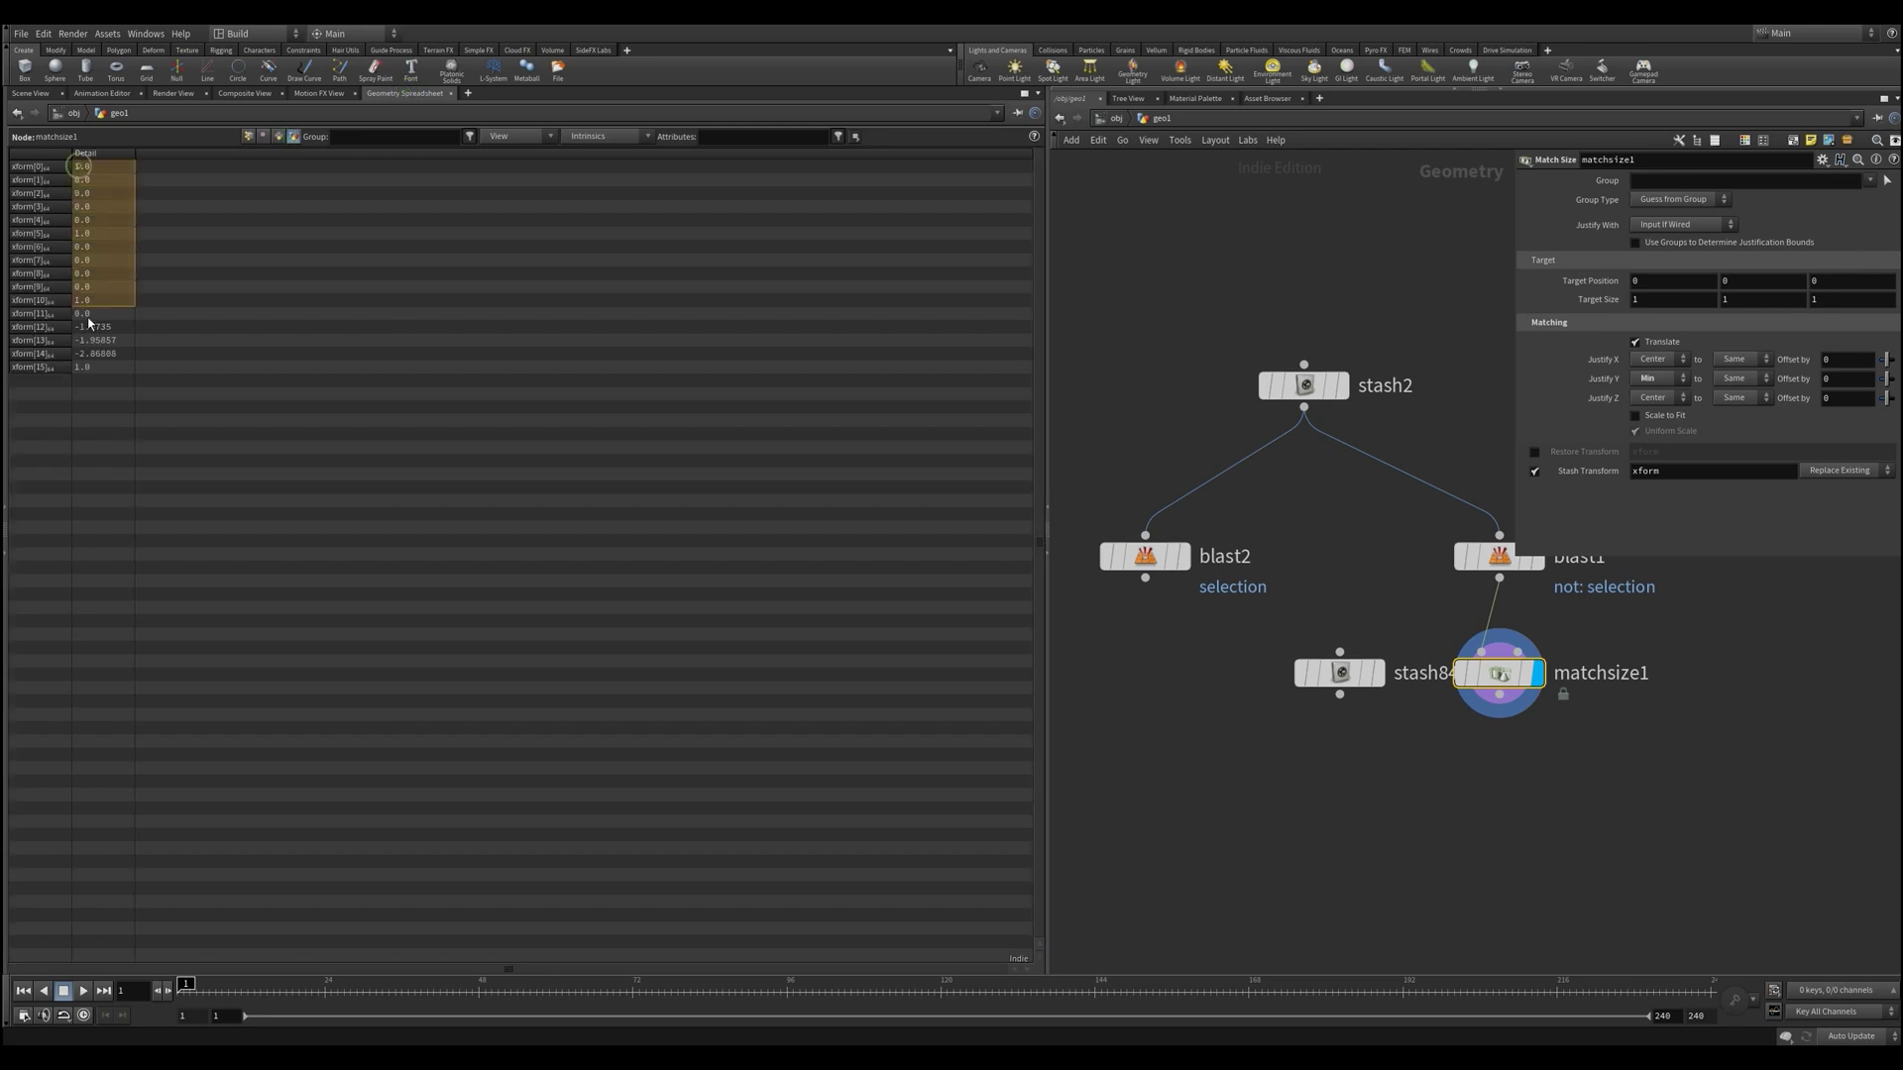
left_click(103, 328)
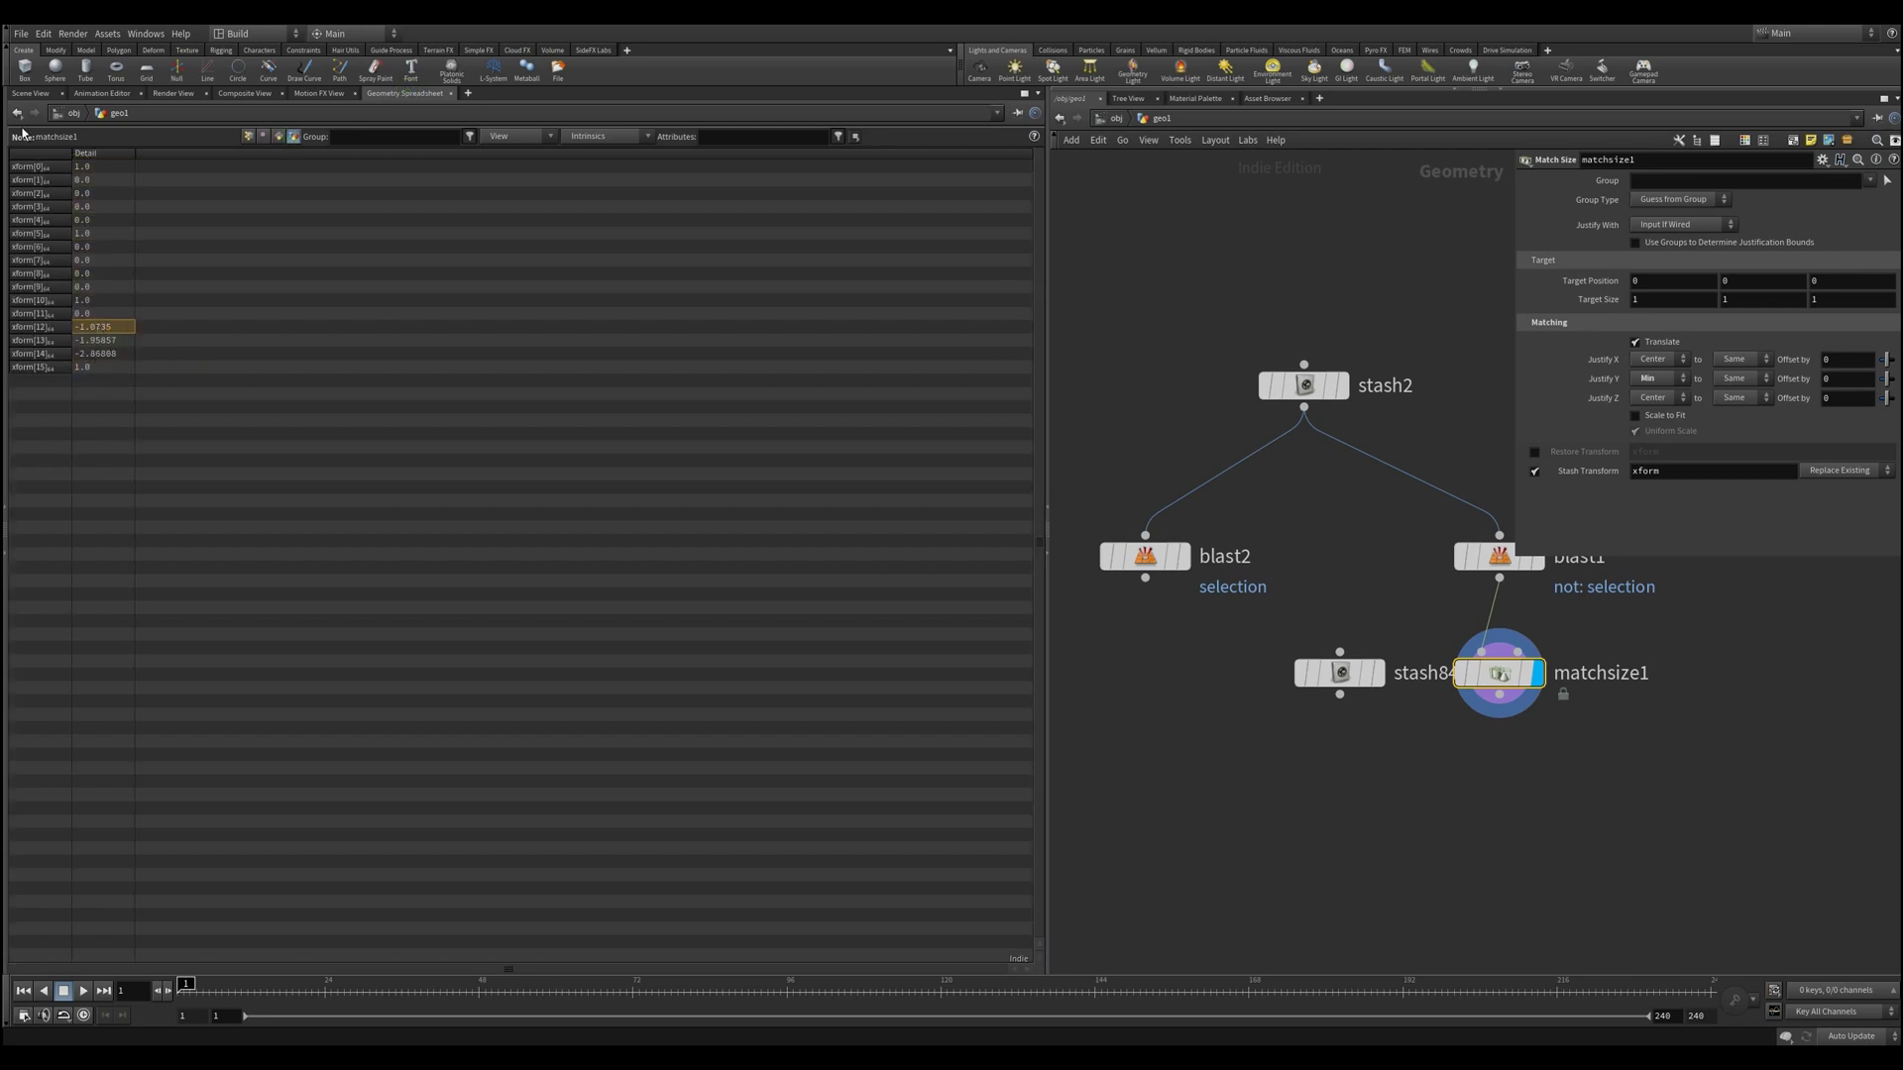
left_click(30, 93)
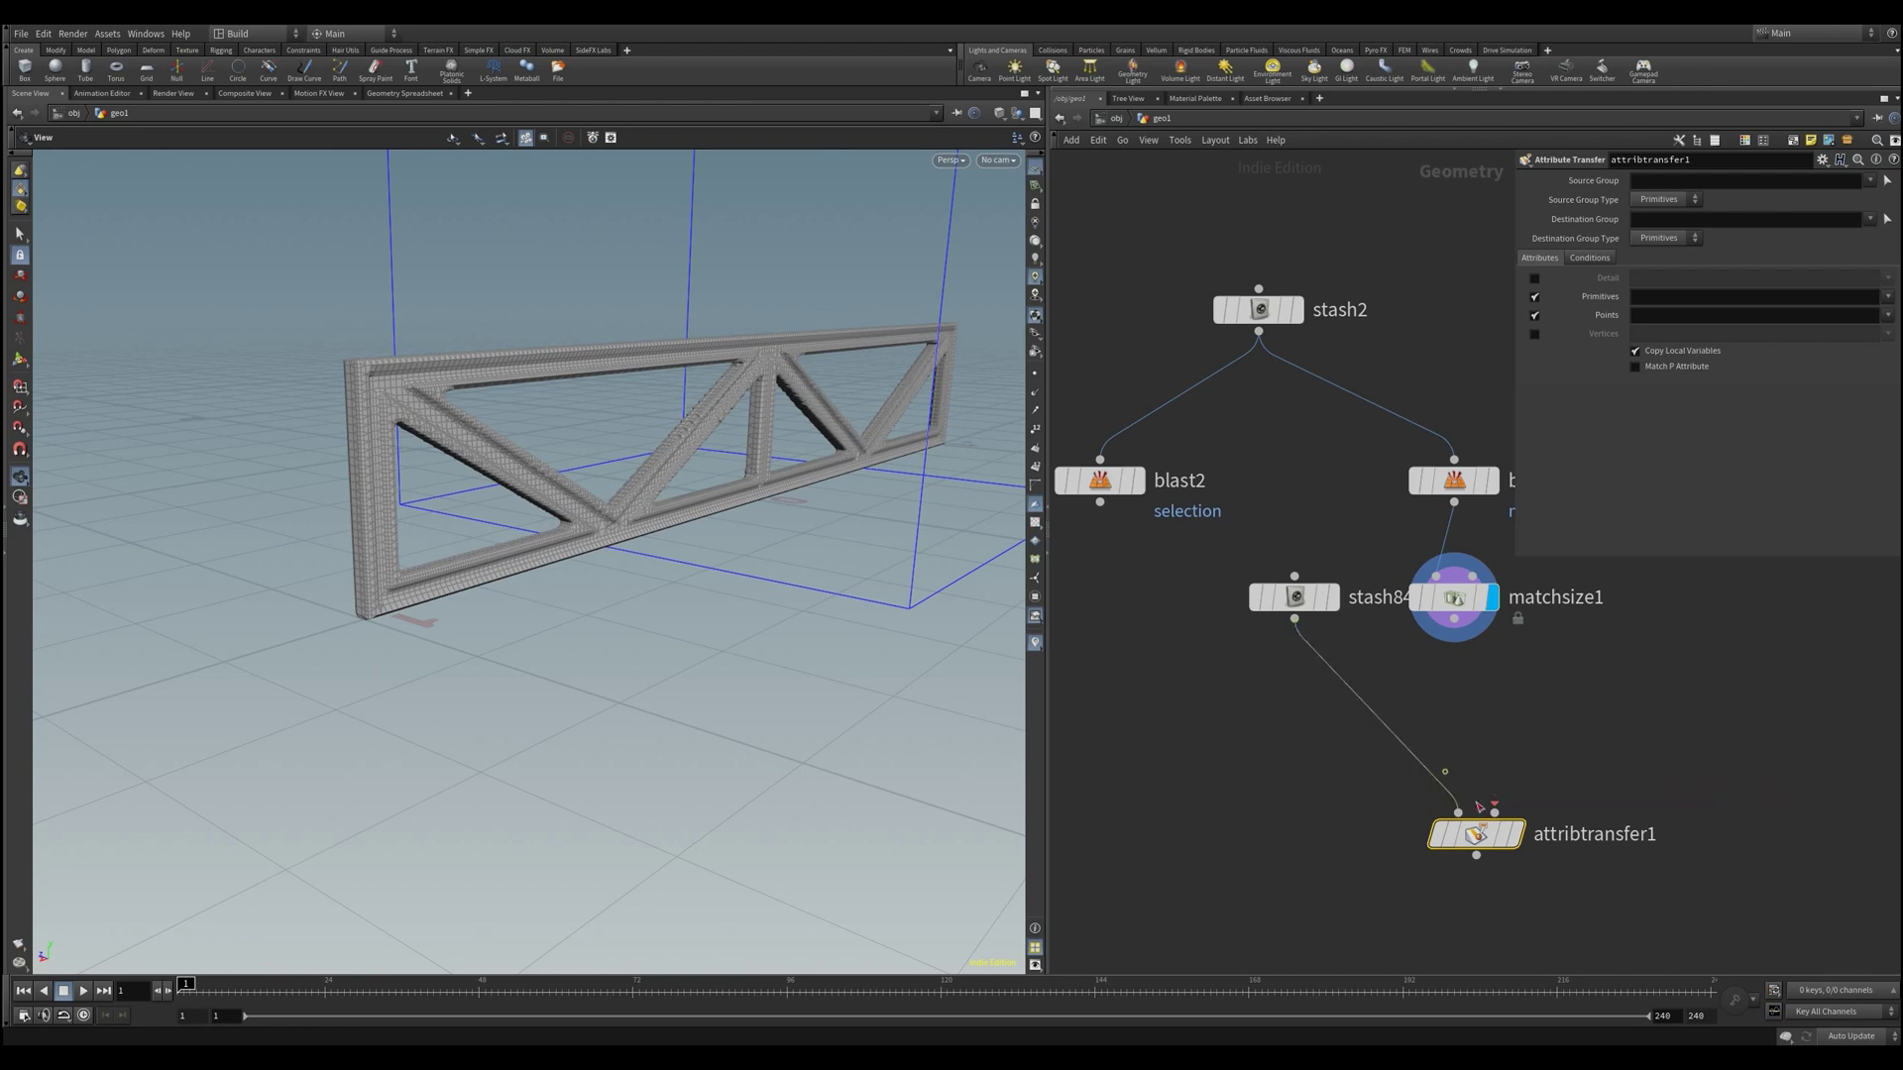
Connect matchsize1 to the Attribute Transfer node's second input and transfer only the xform detail attribute
left_click_drag(1493, 808, 1421, 722)
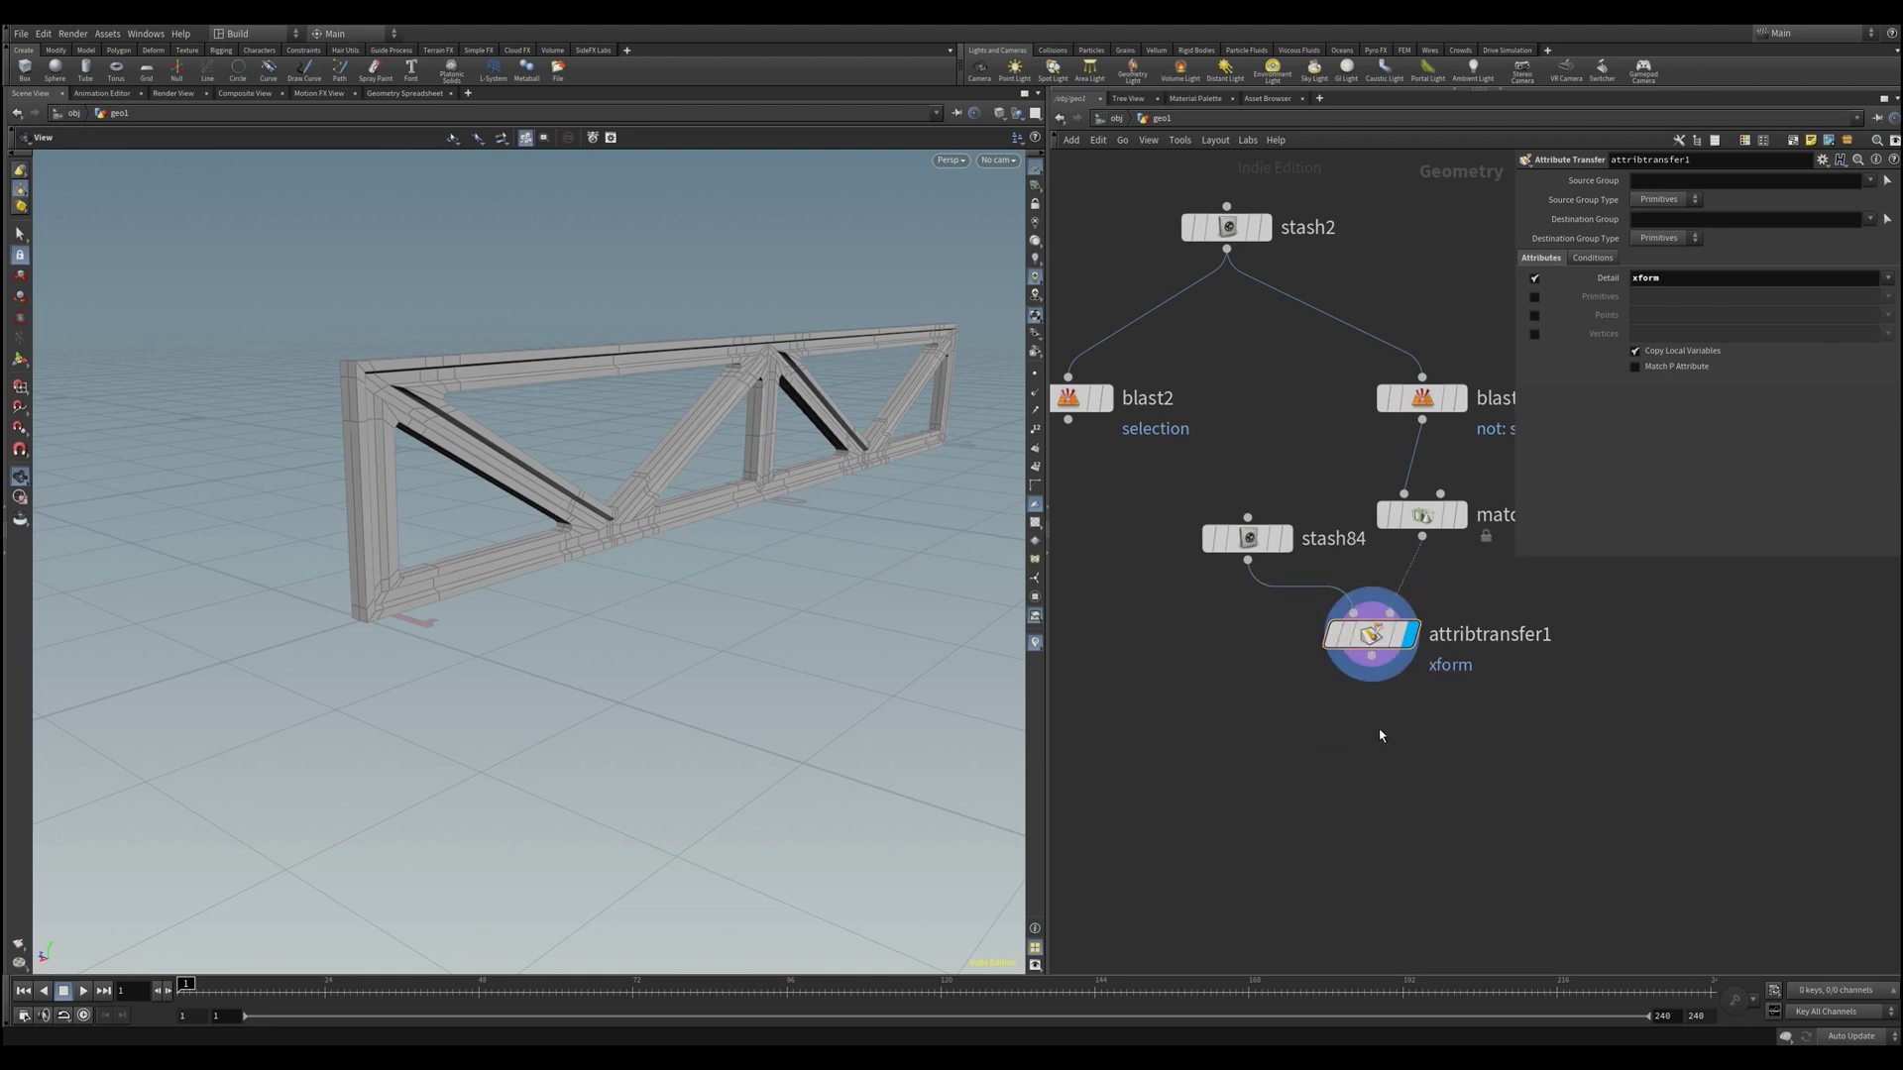
Add an Attribute Wrangle node wired directly below attribtransfer1 and display its output
key("Tab")
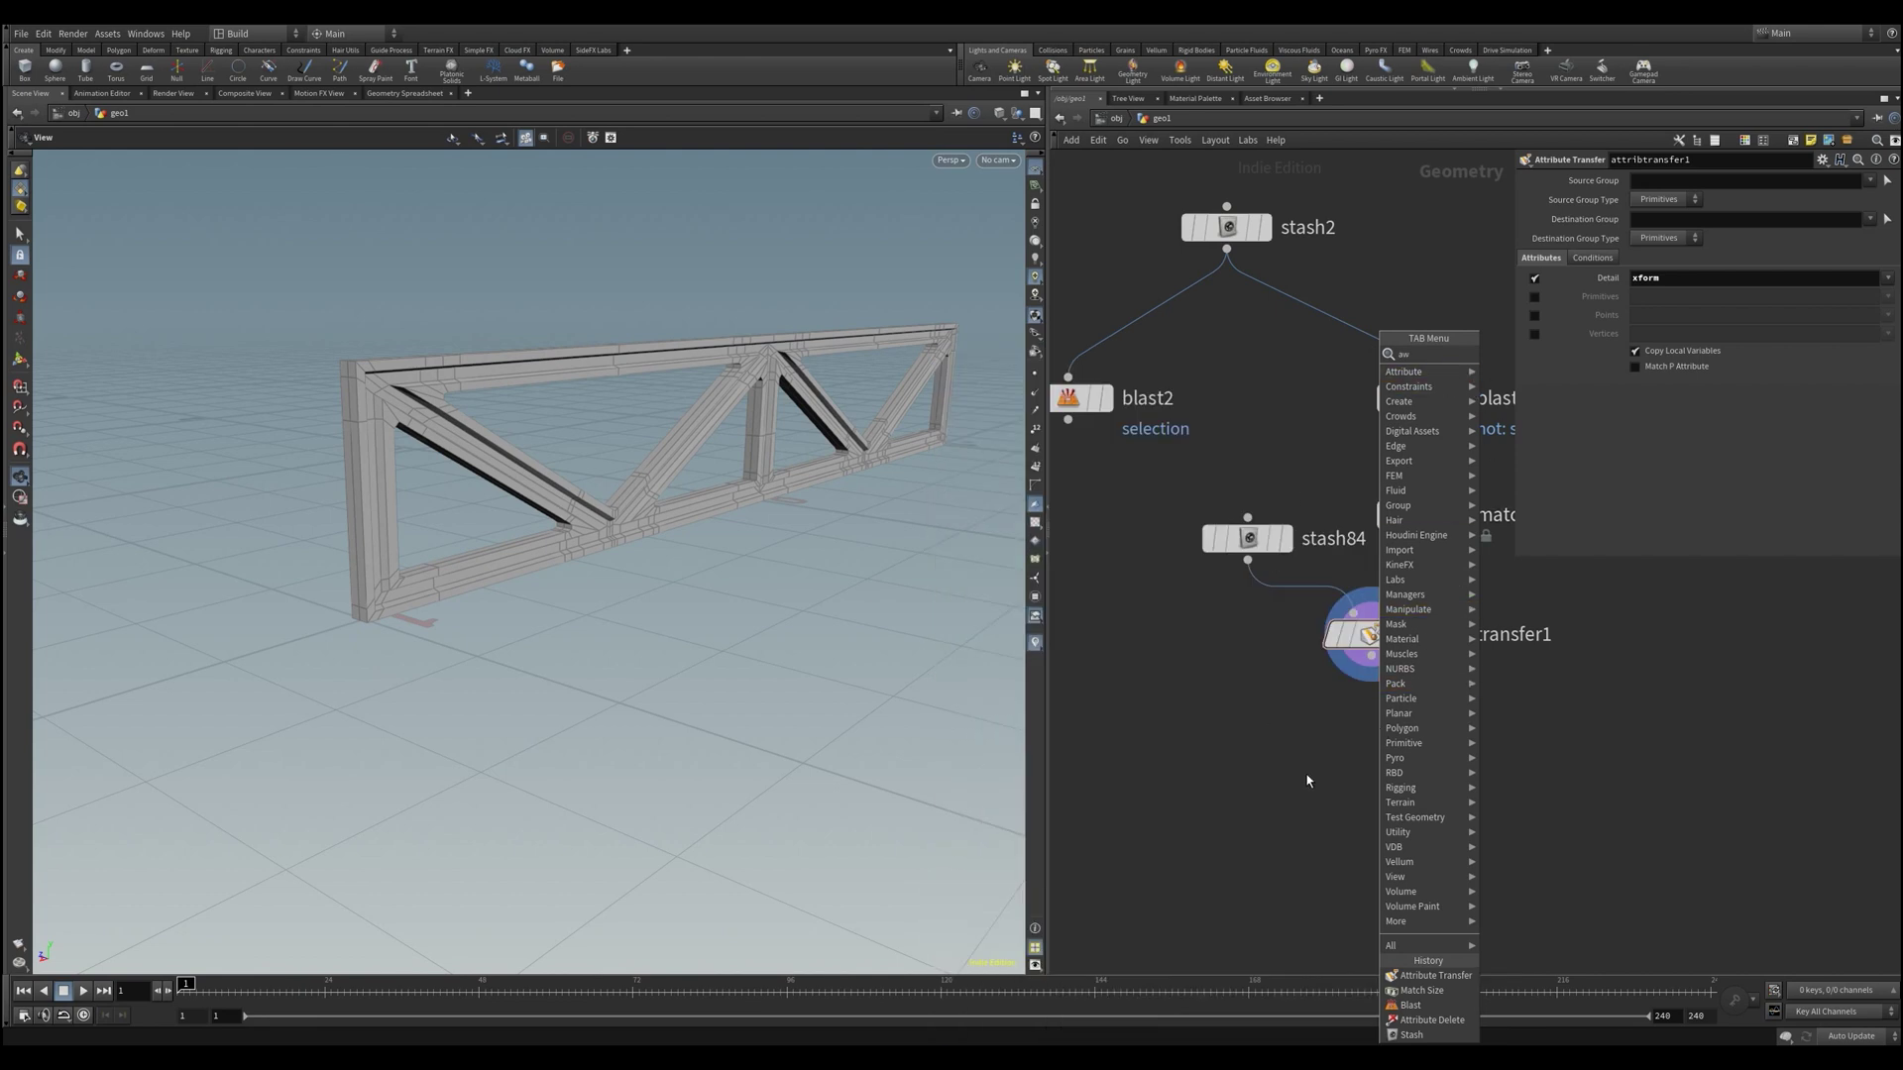
key("Escape")
key("Tab")
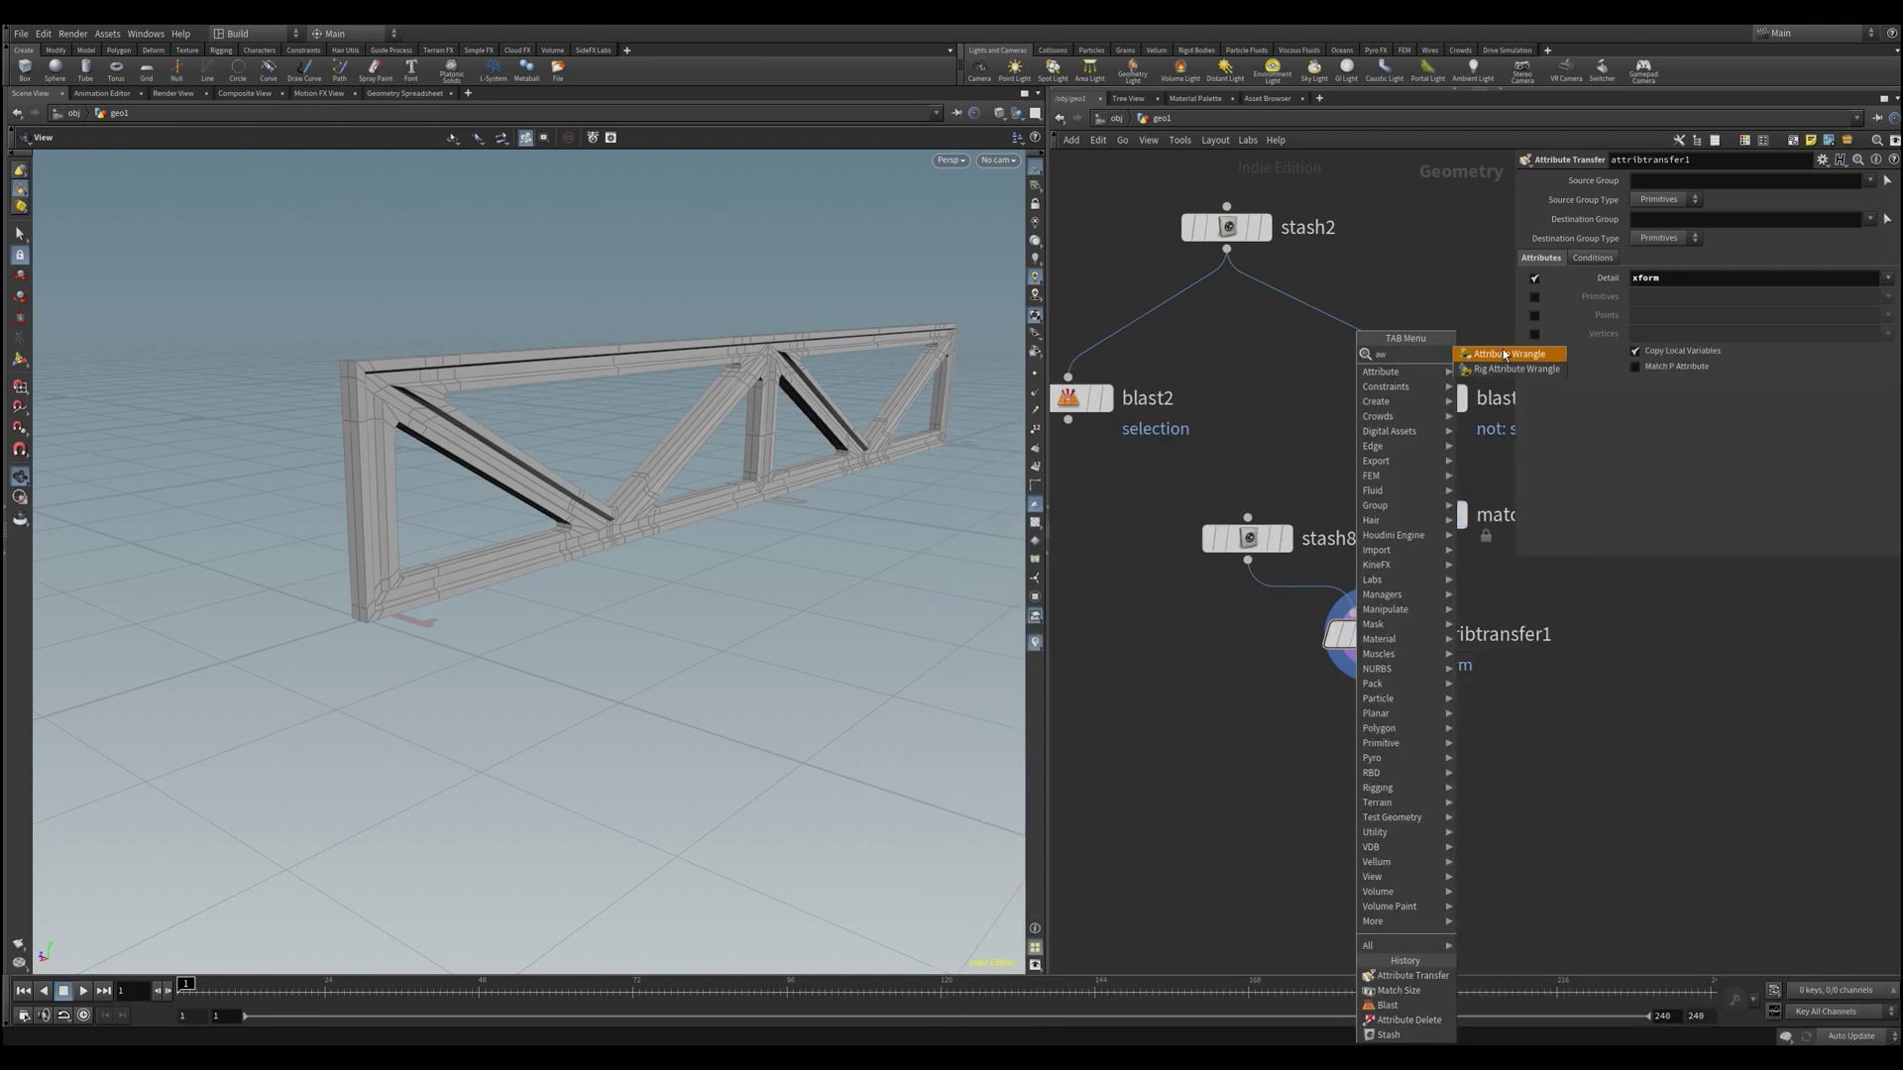
left_click(1504, 357)
left_click(1408, 815)
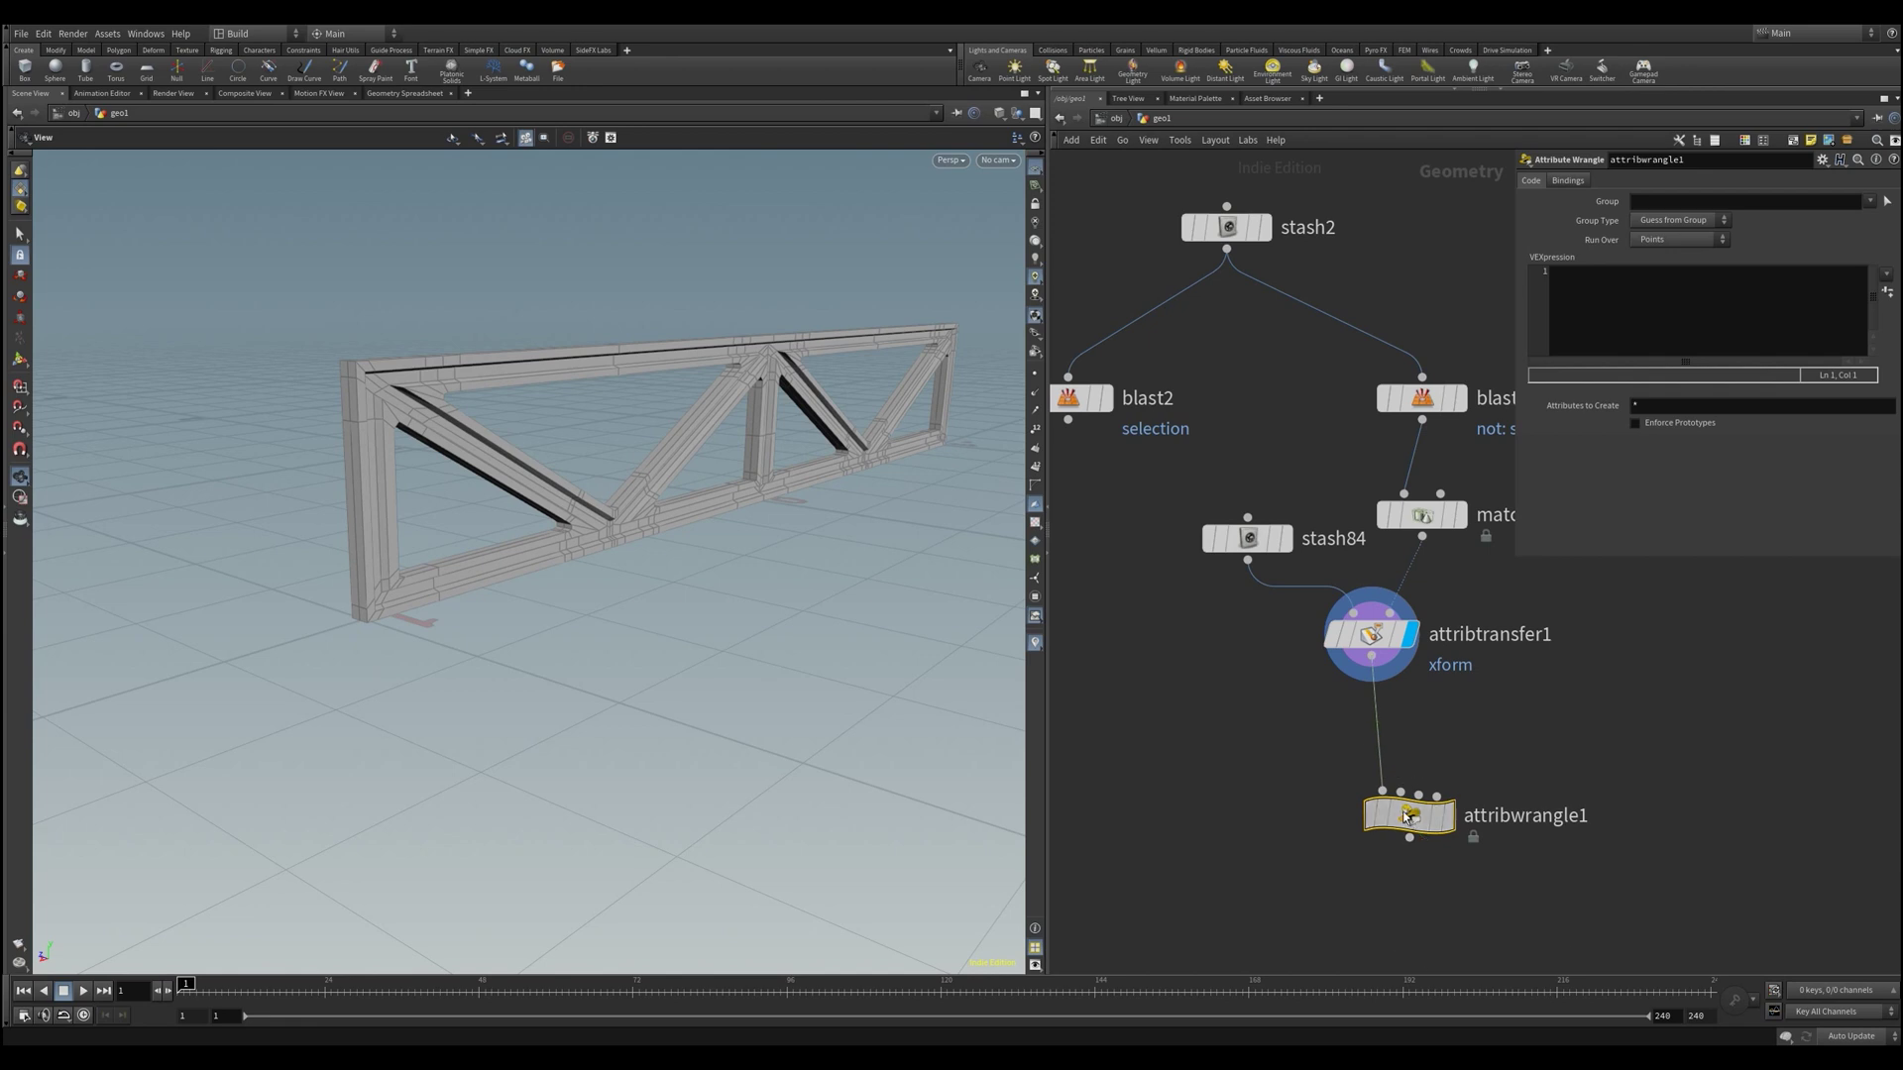
left_click_drag(1408, 818, 1409, 732)
left_click(1380, 722)
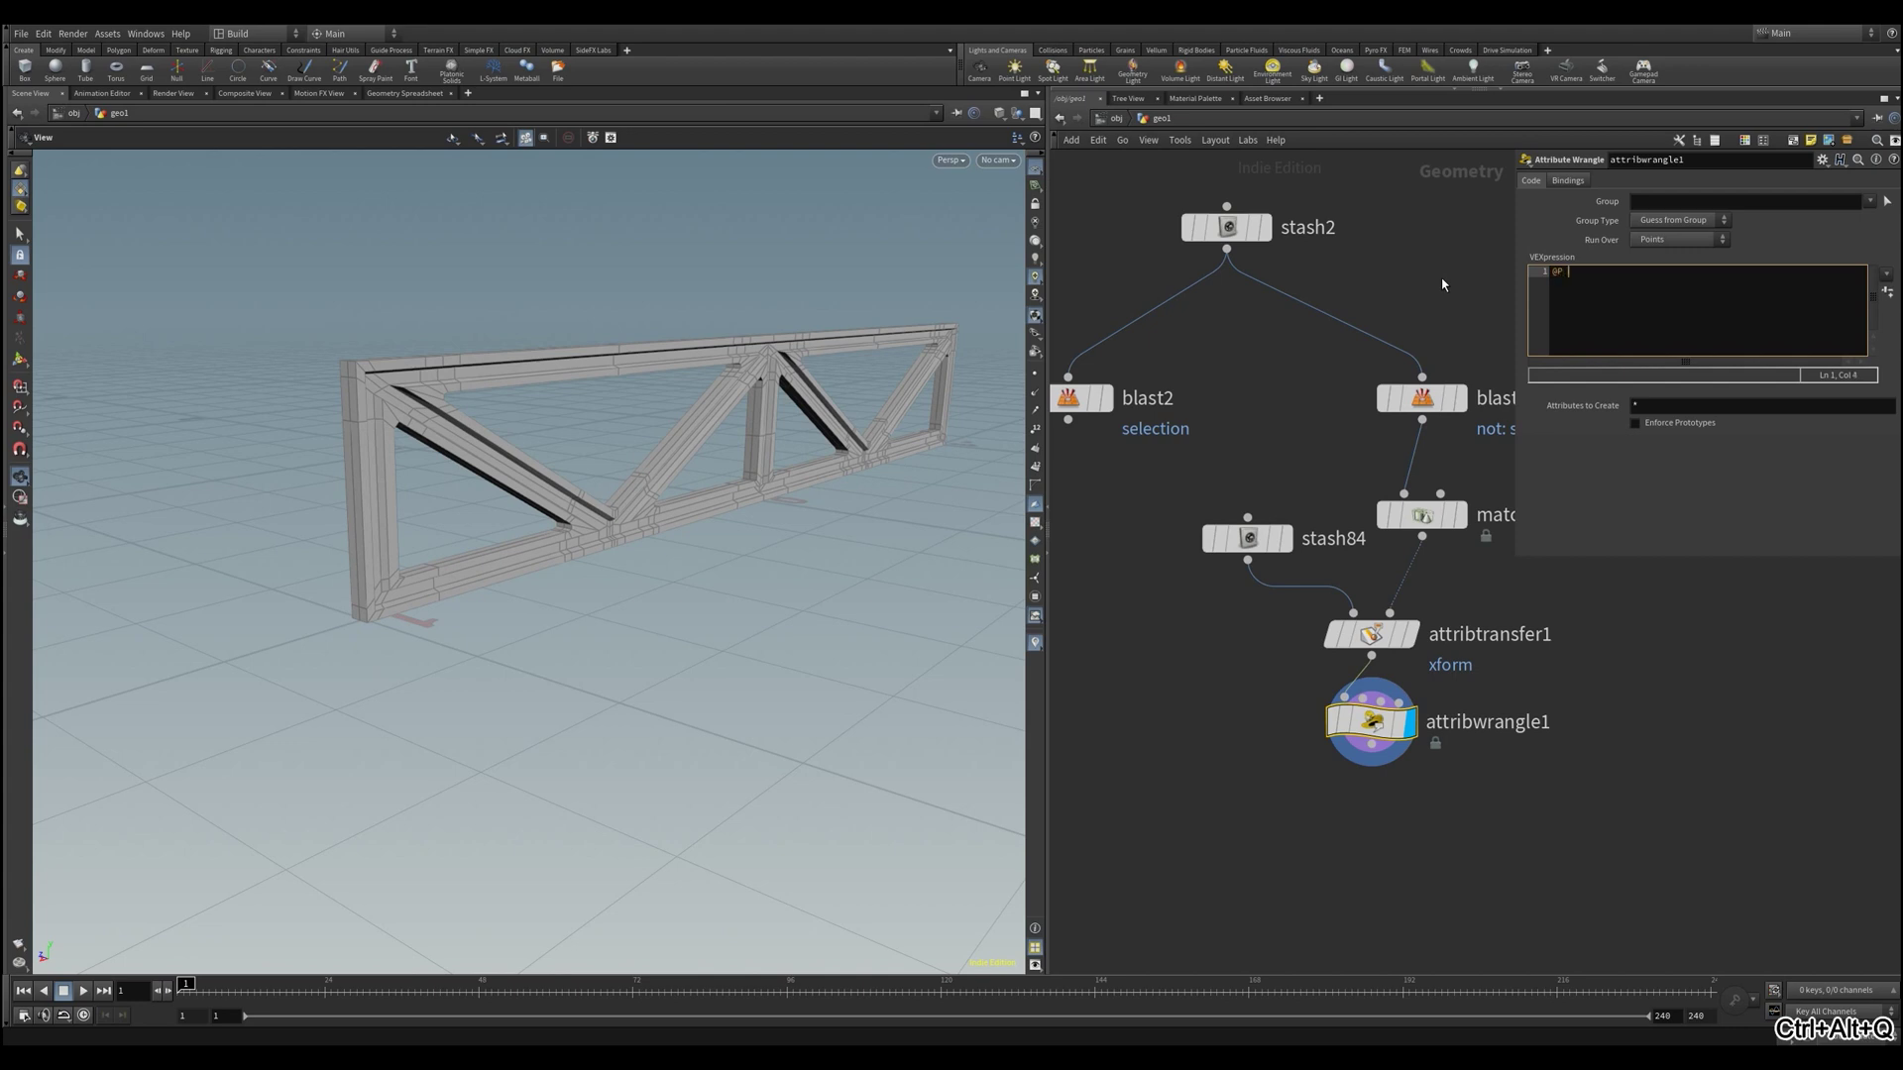
Write and apply the wrangle expression @P *= invert(4@xform); to move the replacement truss by the inverted matrix
type("invert(")
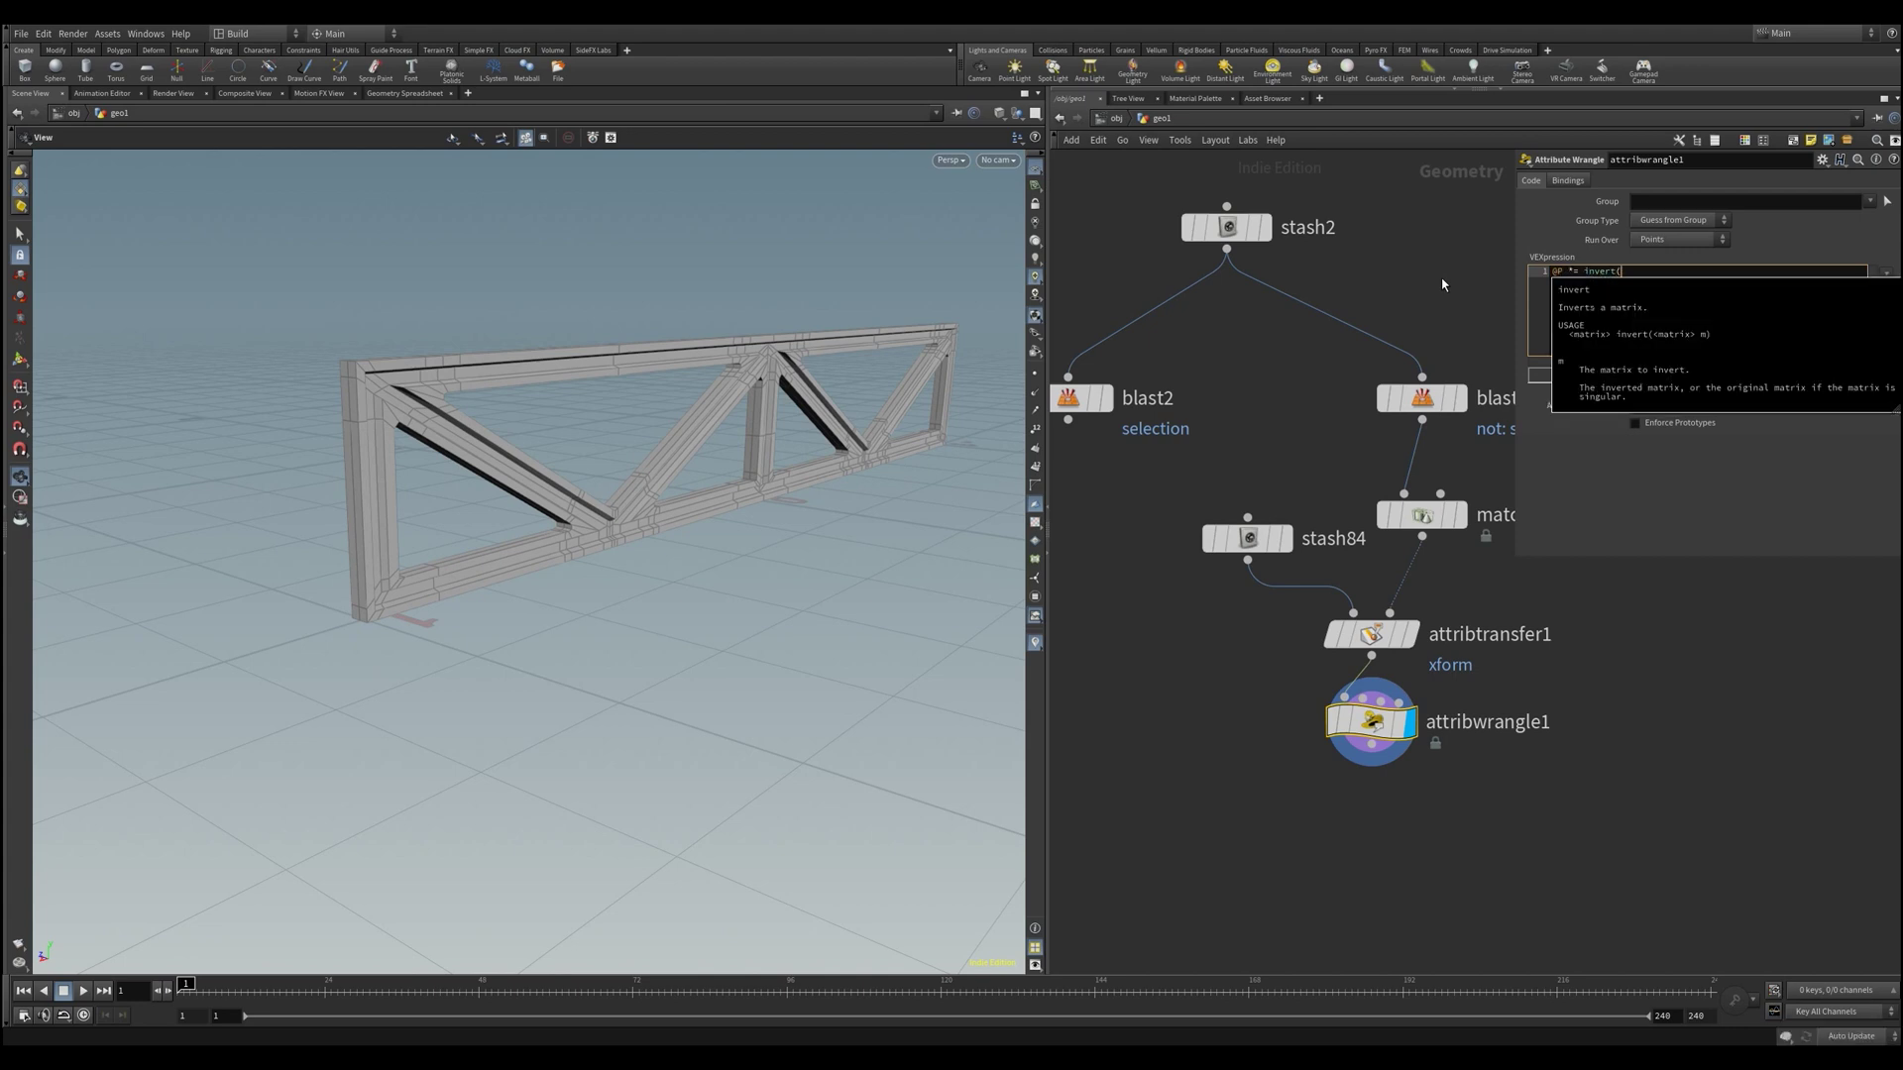
type("4@xform);")
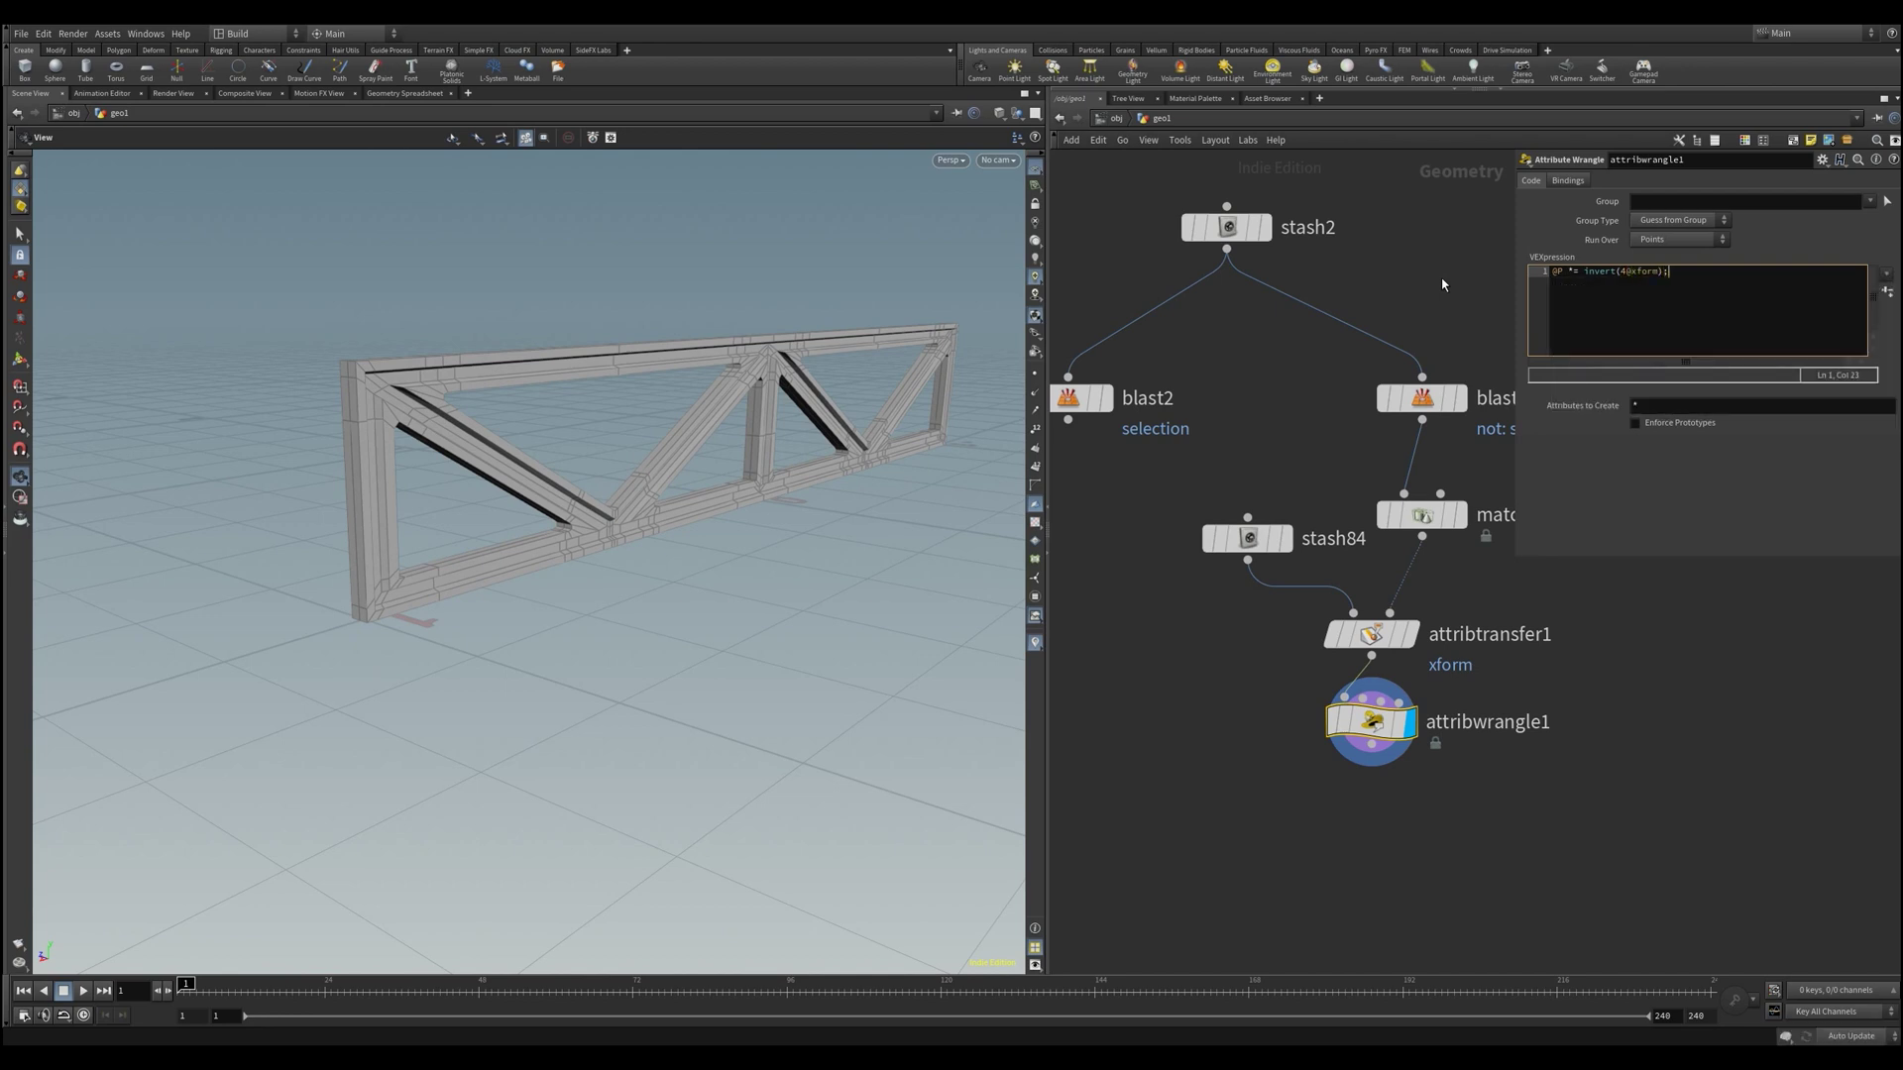
key("ctrl+Return")
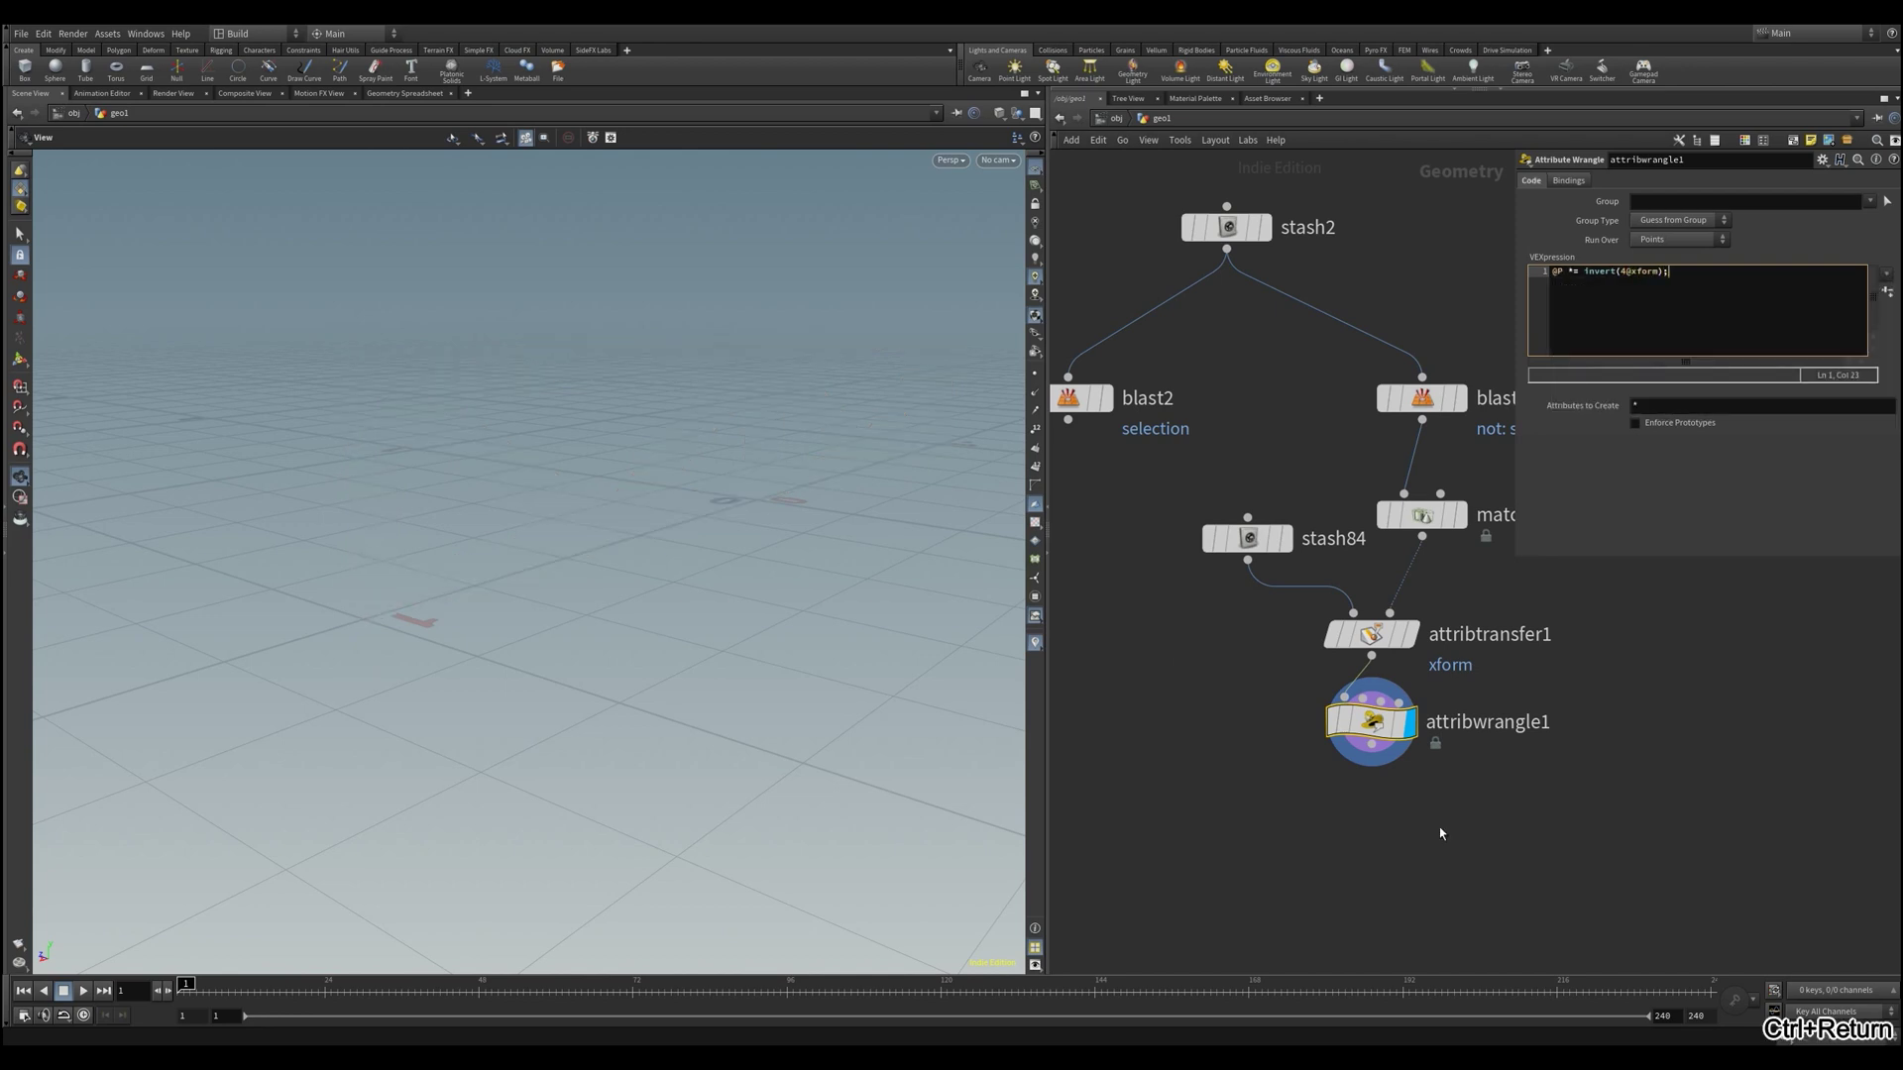
Add a Merge node, connect blast2 and attribwrangle1 into it, and display the merged output
right_click_drag(929, 506, 1011, 637)
middle_click_drag(1238, 858, 1291, 737)
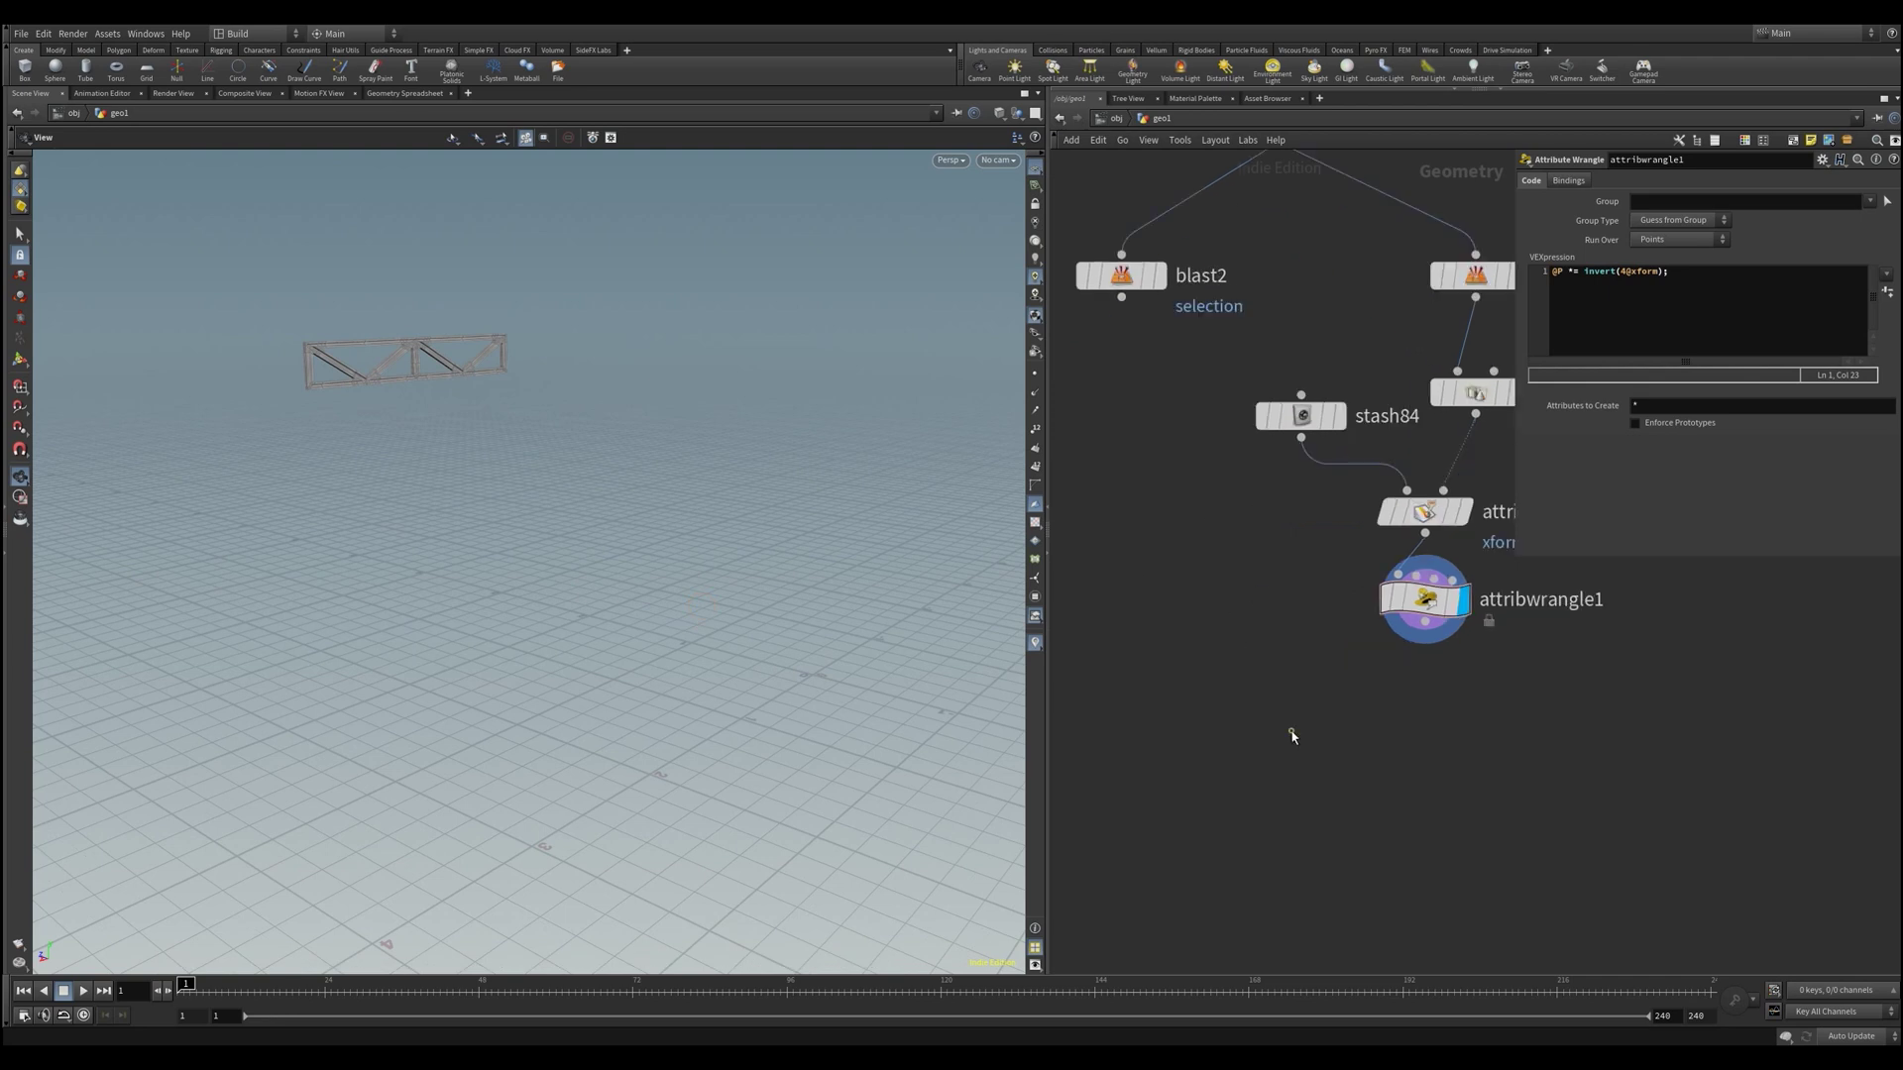
key("Tab")
type("merge")
key("Return")
left_click(1301, 743)
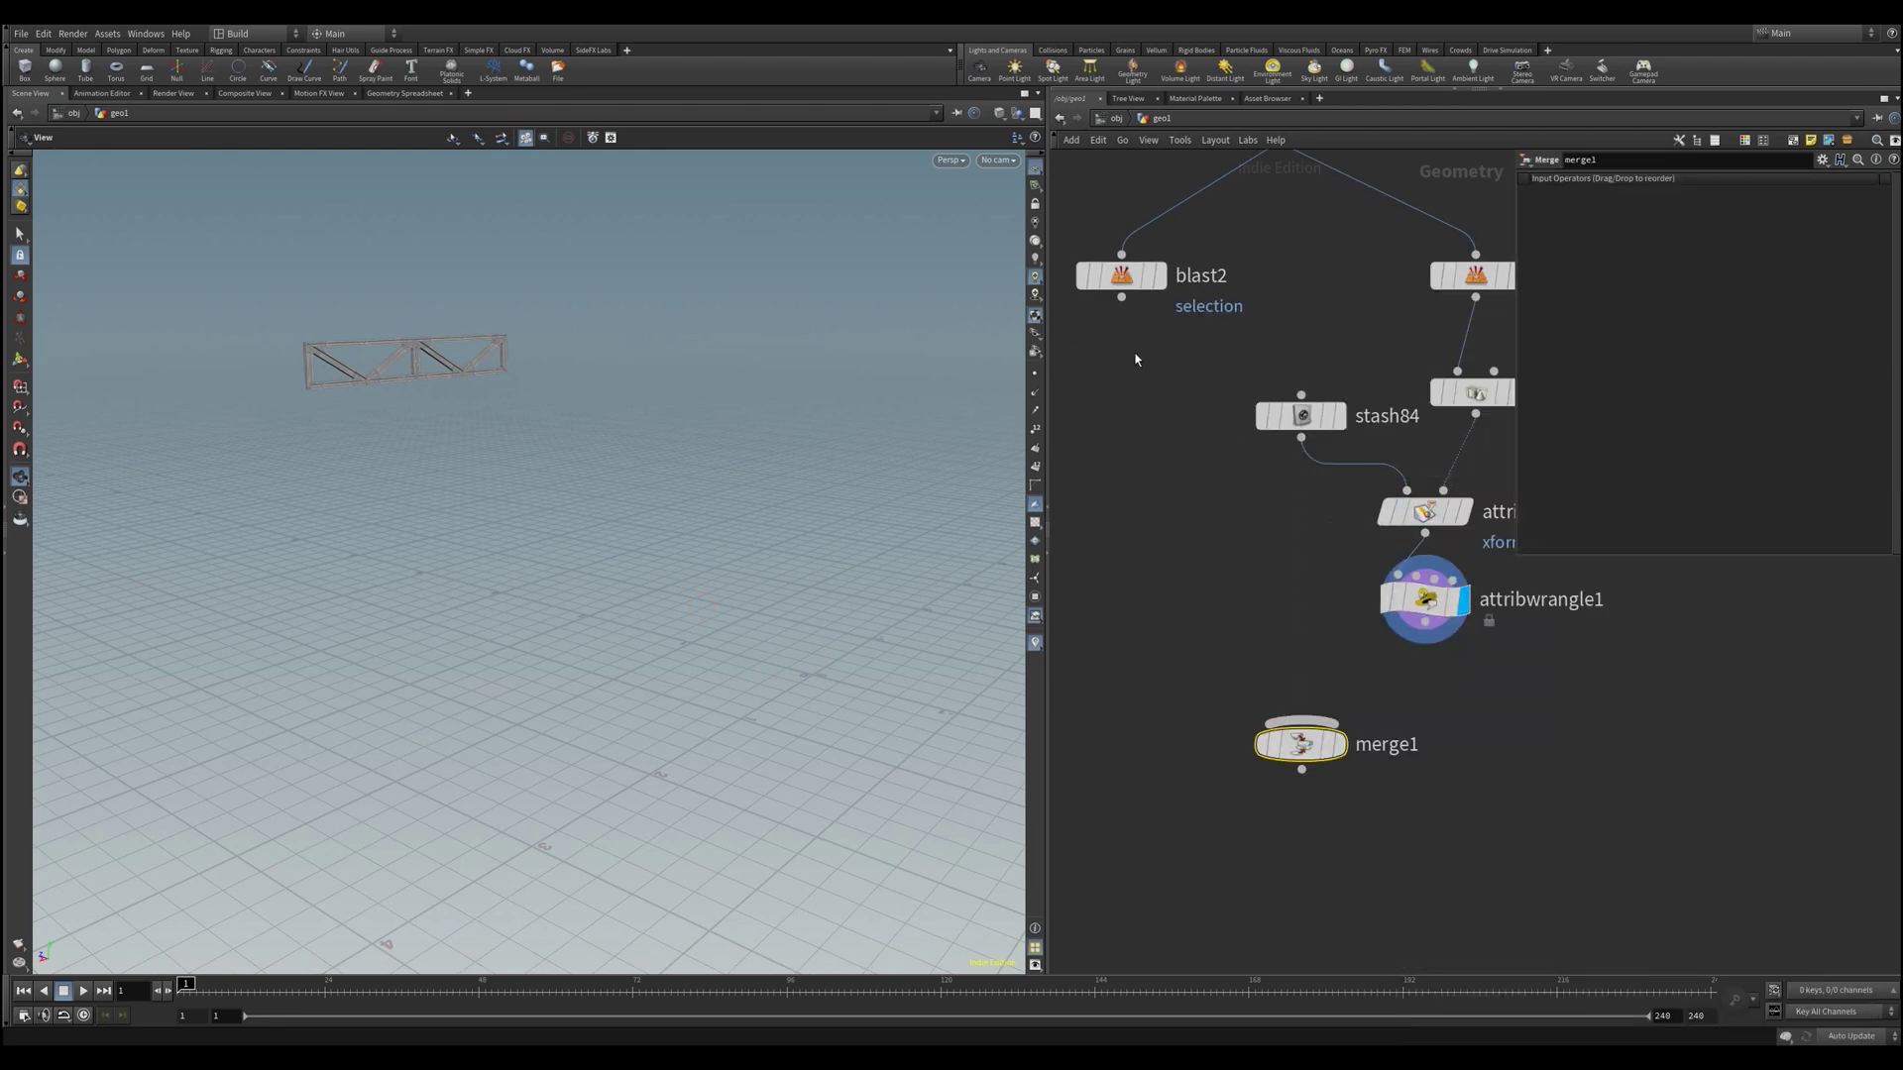
left_click_drag(1121, 298, 1301, 722)
left_click_drag(1425, 622, 1322, 721)
left_click(1339, 744)
Compare the original stash2 geometry with the merge1 output, and review the attribwrangle1 expression
right_click_drag(456, 203, 1006, 491)
middle_click_drag(1241, 566, 1247, 692)
left_click(1325, 232)
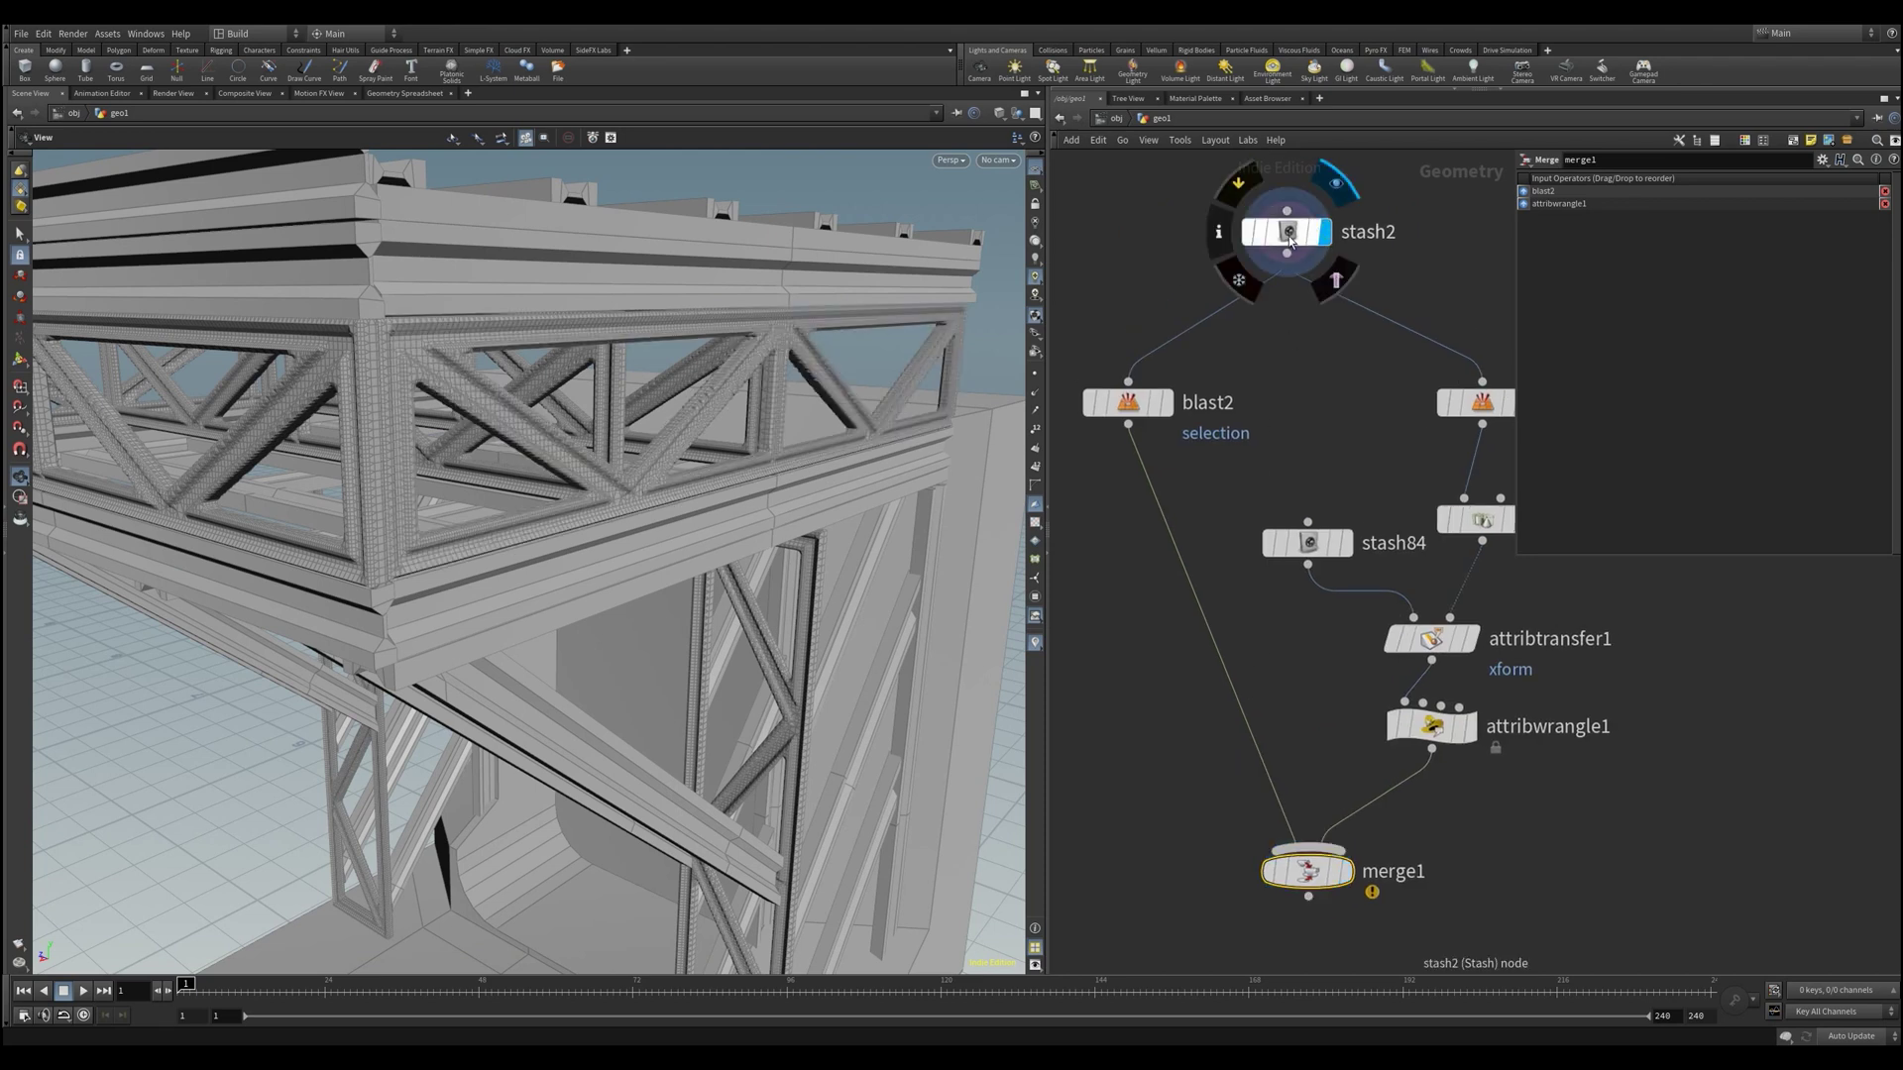
left_click(1351, 876)
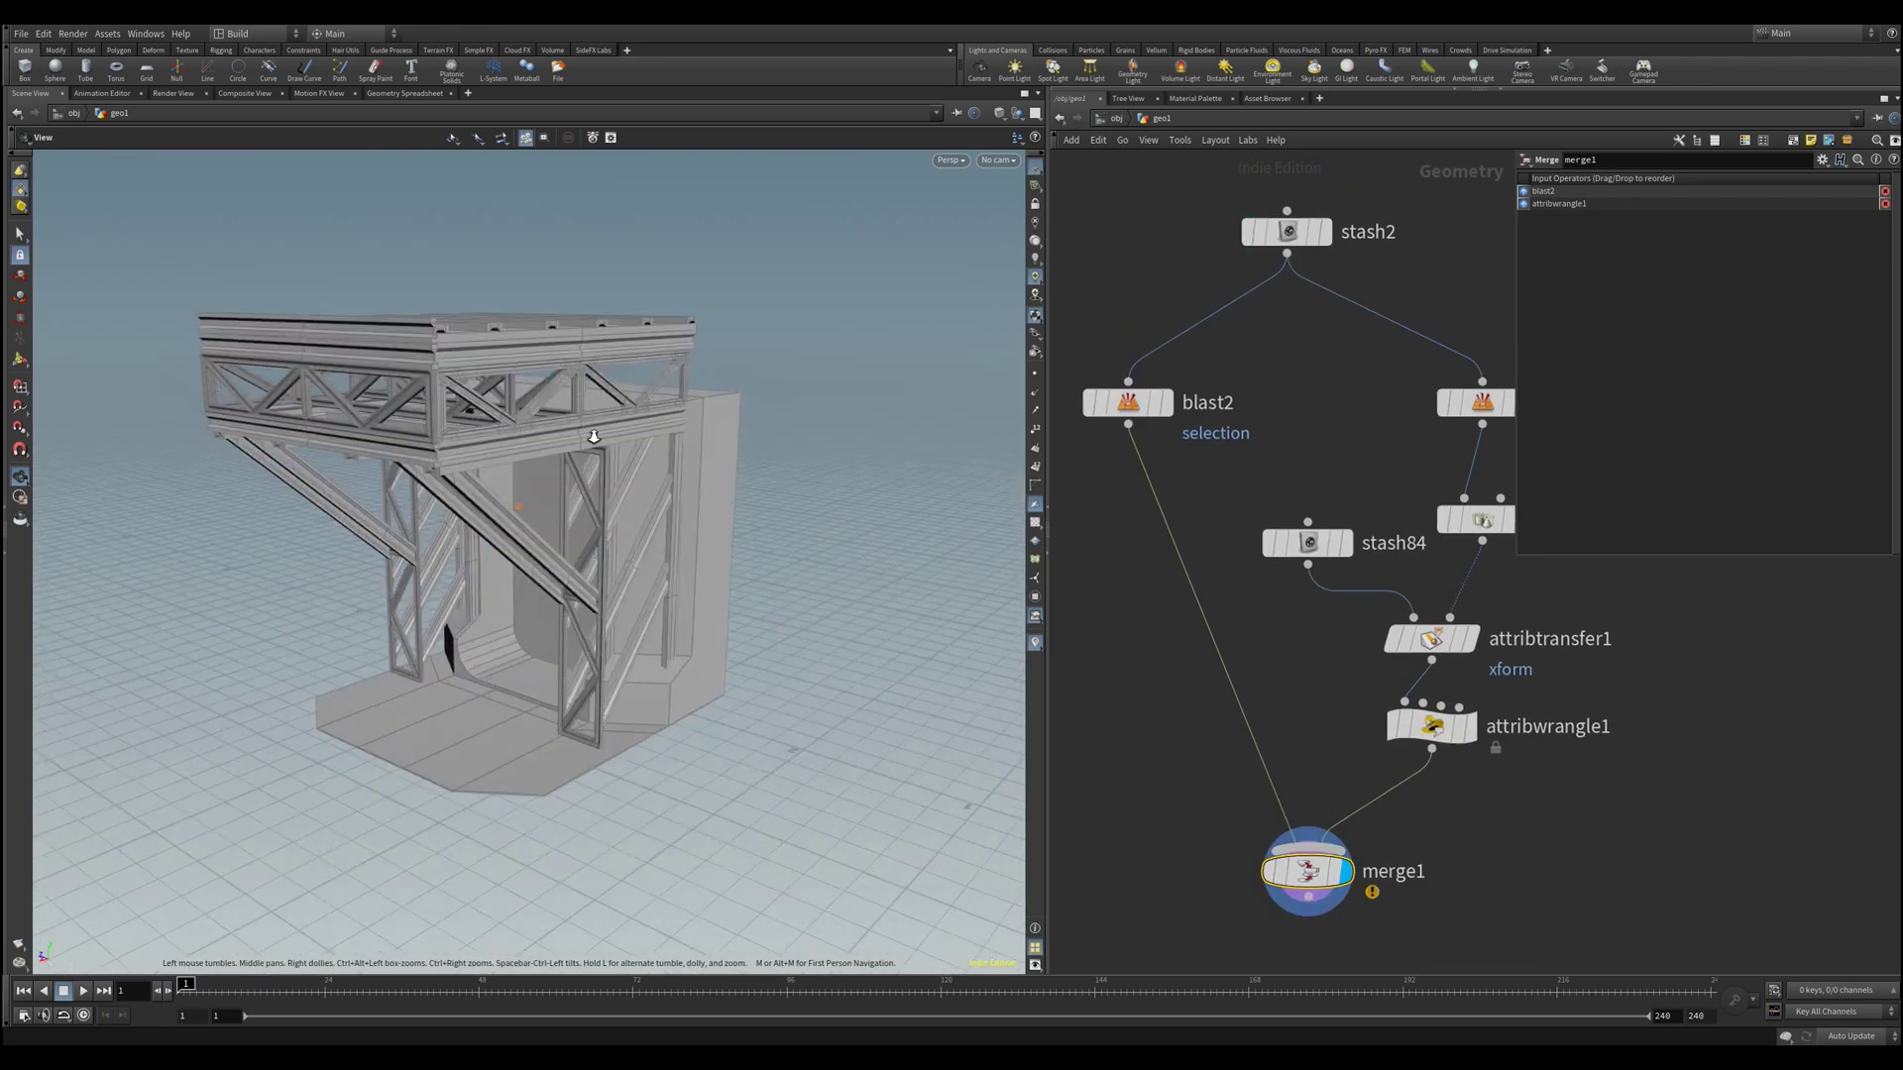
left_click(1464, 733)
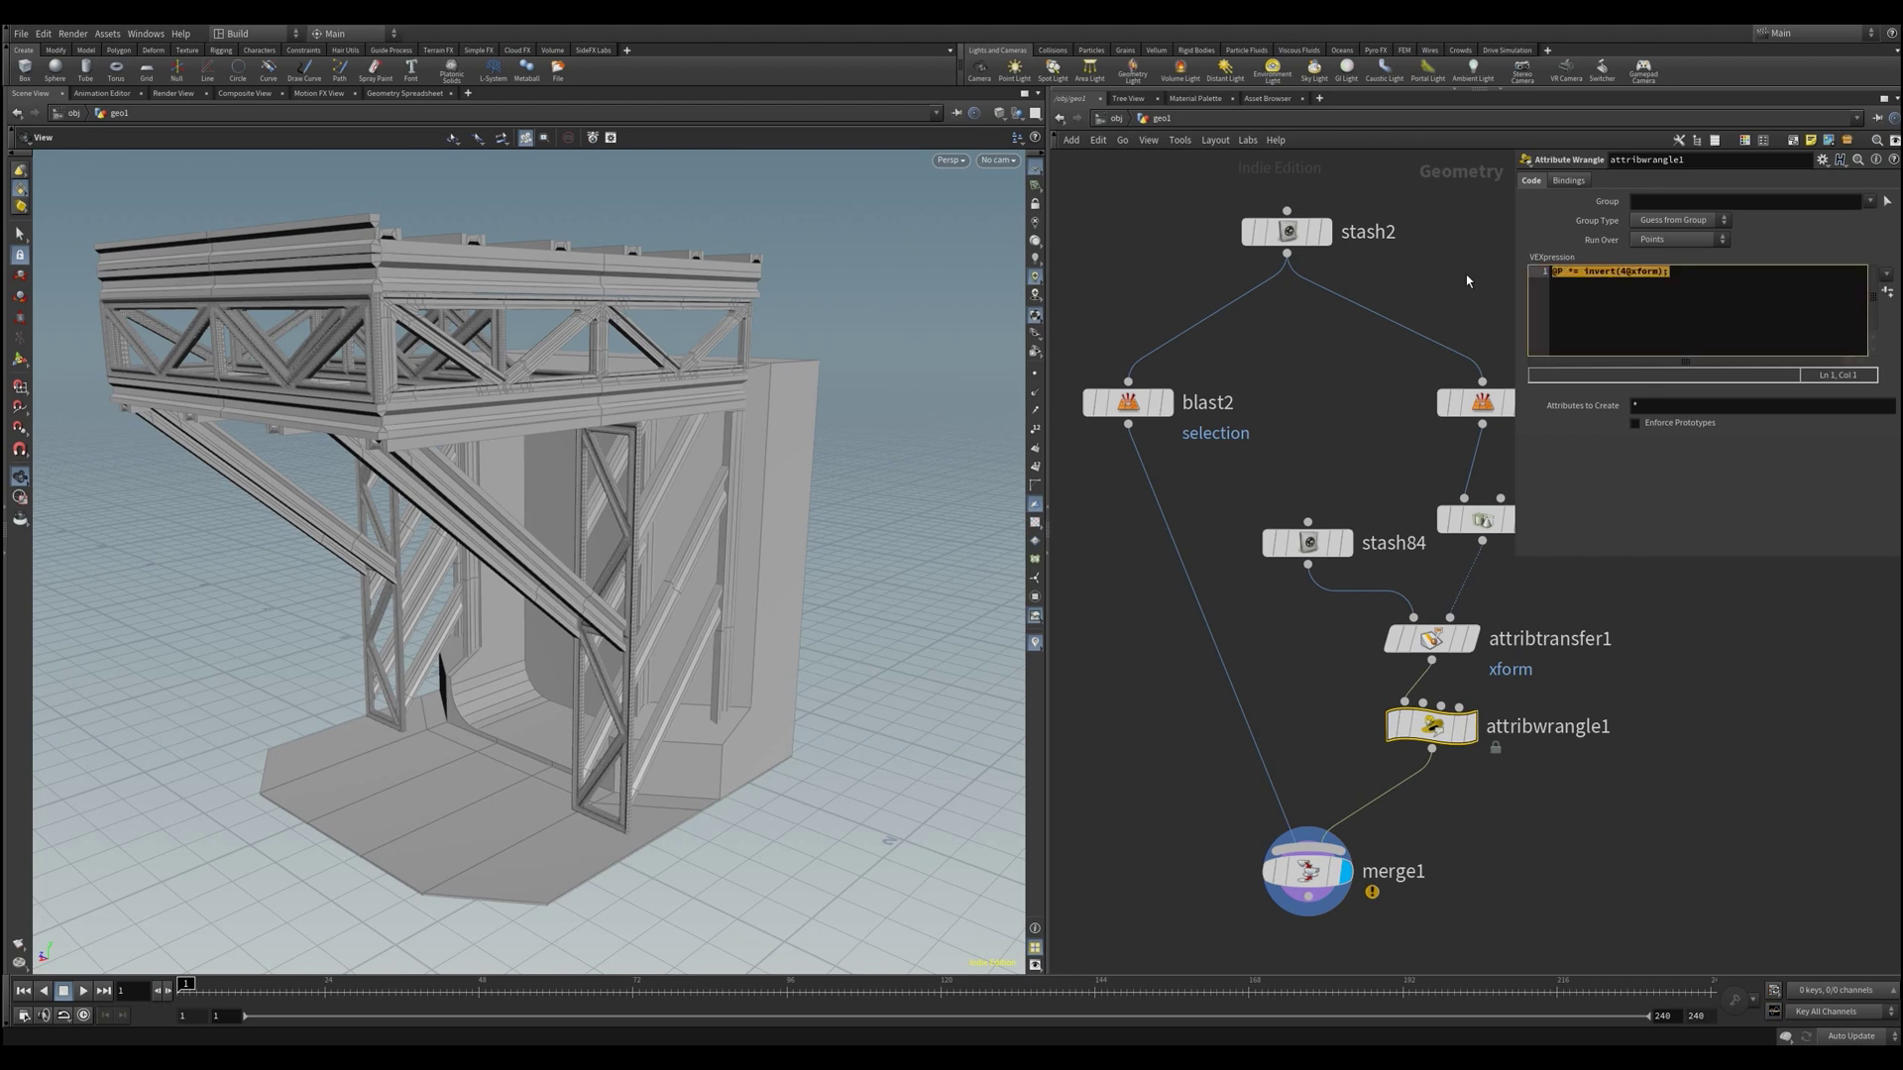
middle_click_drag(1551, 836, 1474, 850)
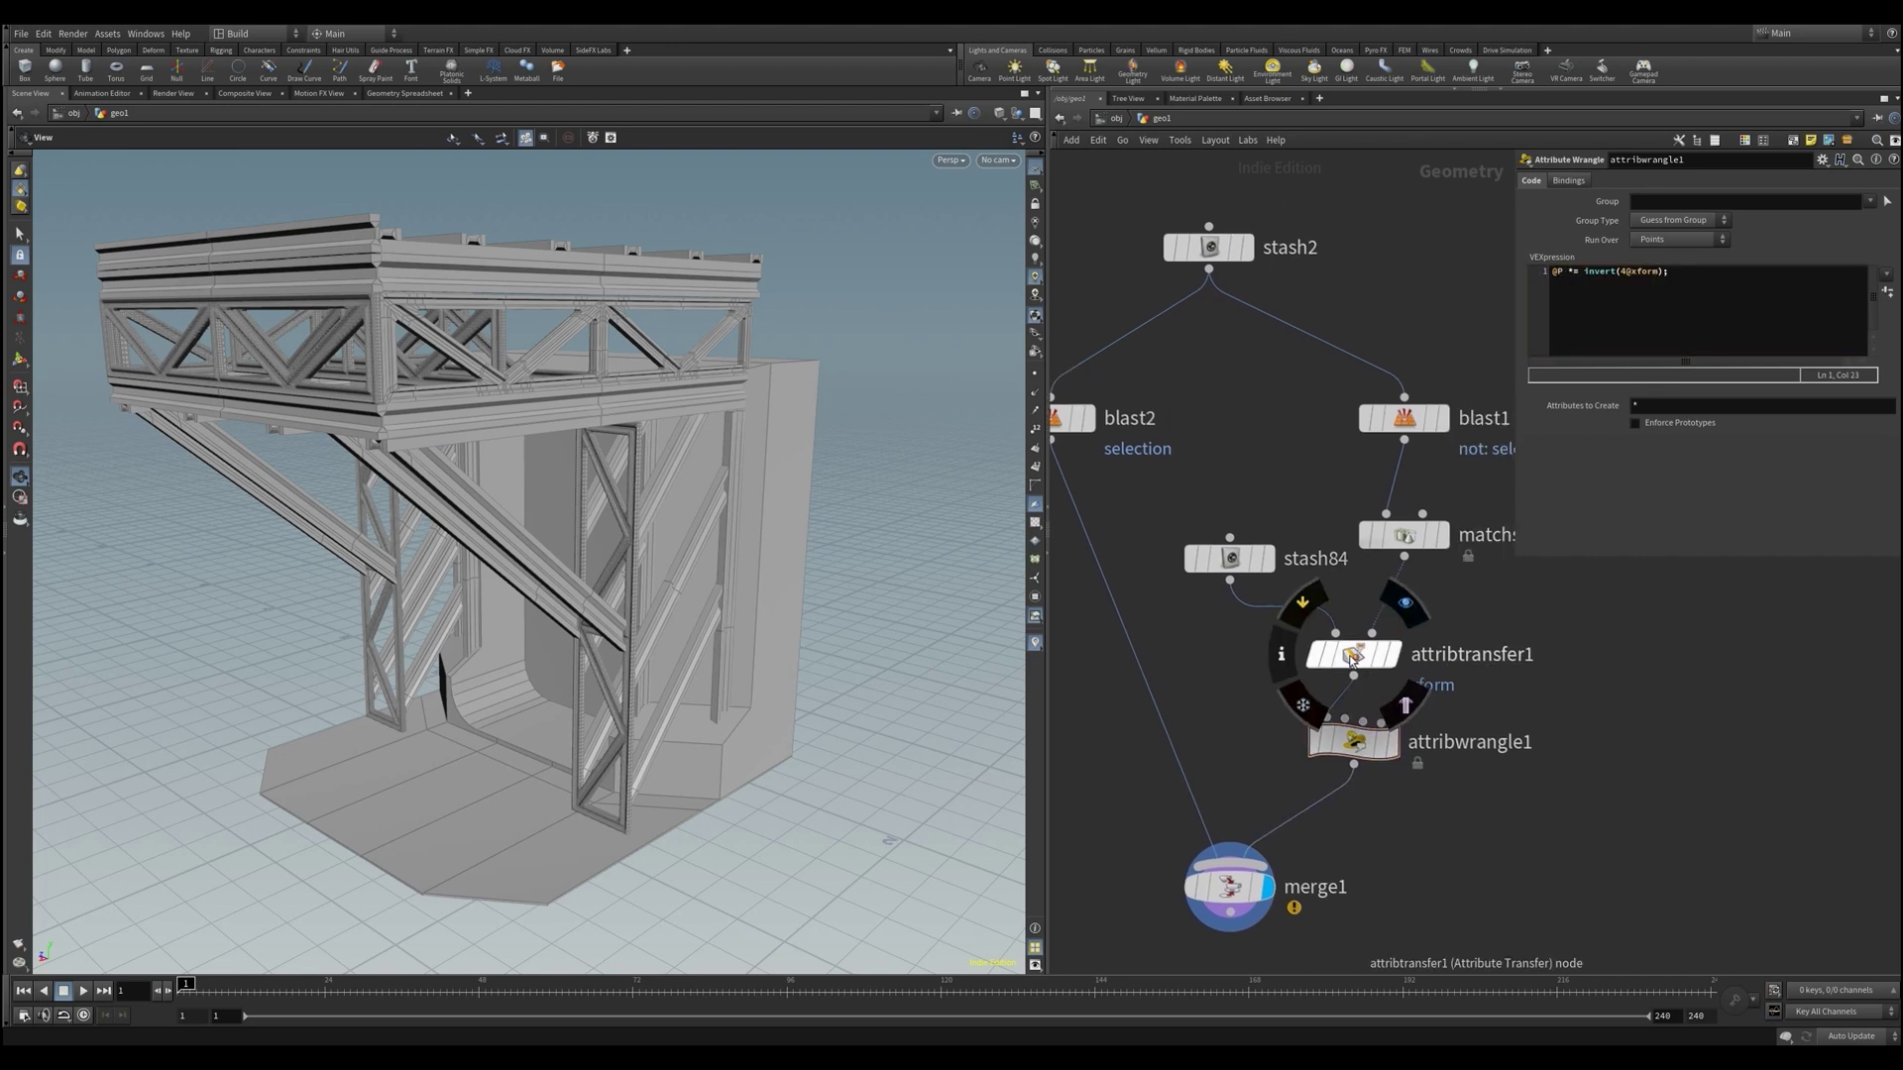
Duplicate matchsize1, wire the copy below attribtransfer1 beside the wrangle, and display its output
mouse_move(1401, 538)
left_click_drag(1401, 538, 1465, 855, "alt")
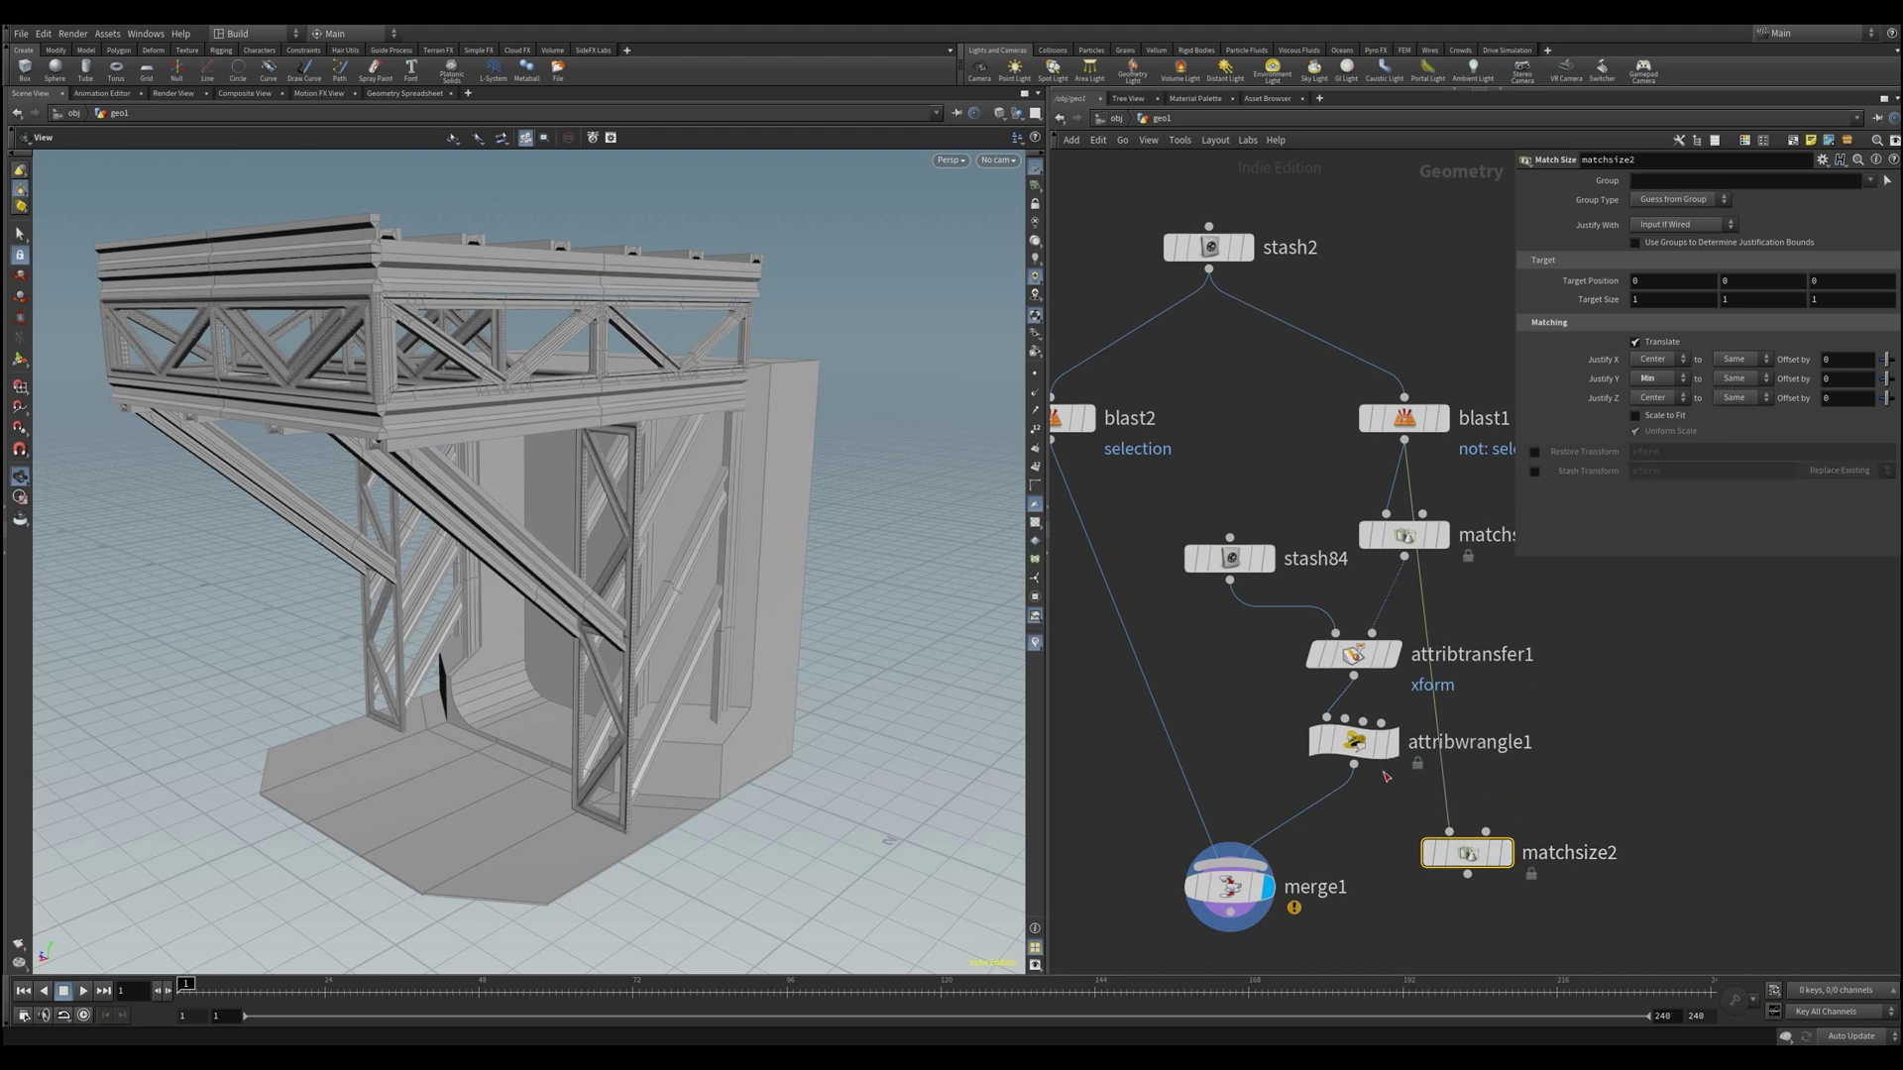
left_click_drag(1393, 714, 1414, 768)
left_click(1451, 768)
Set Justify X, Y and Z to None on matchsize2 and enable Restore Transform with the xform attribute
left_click(1653, 393)
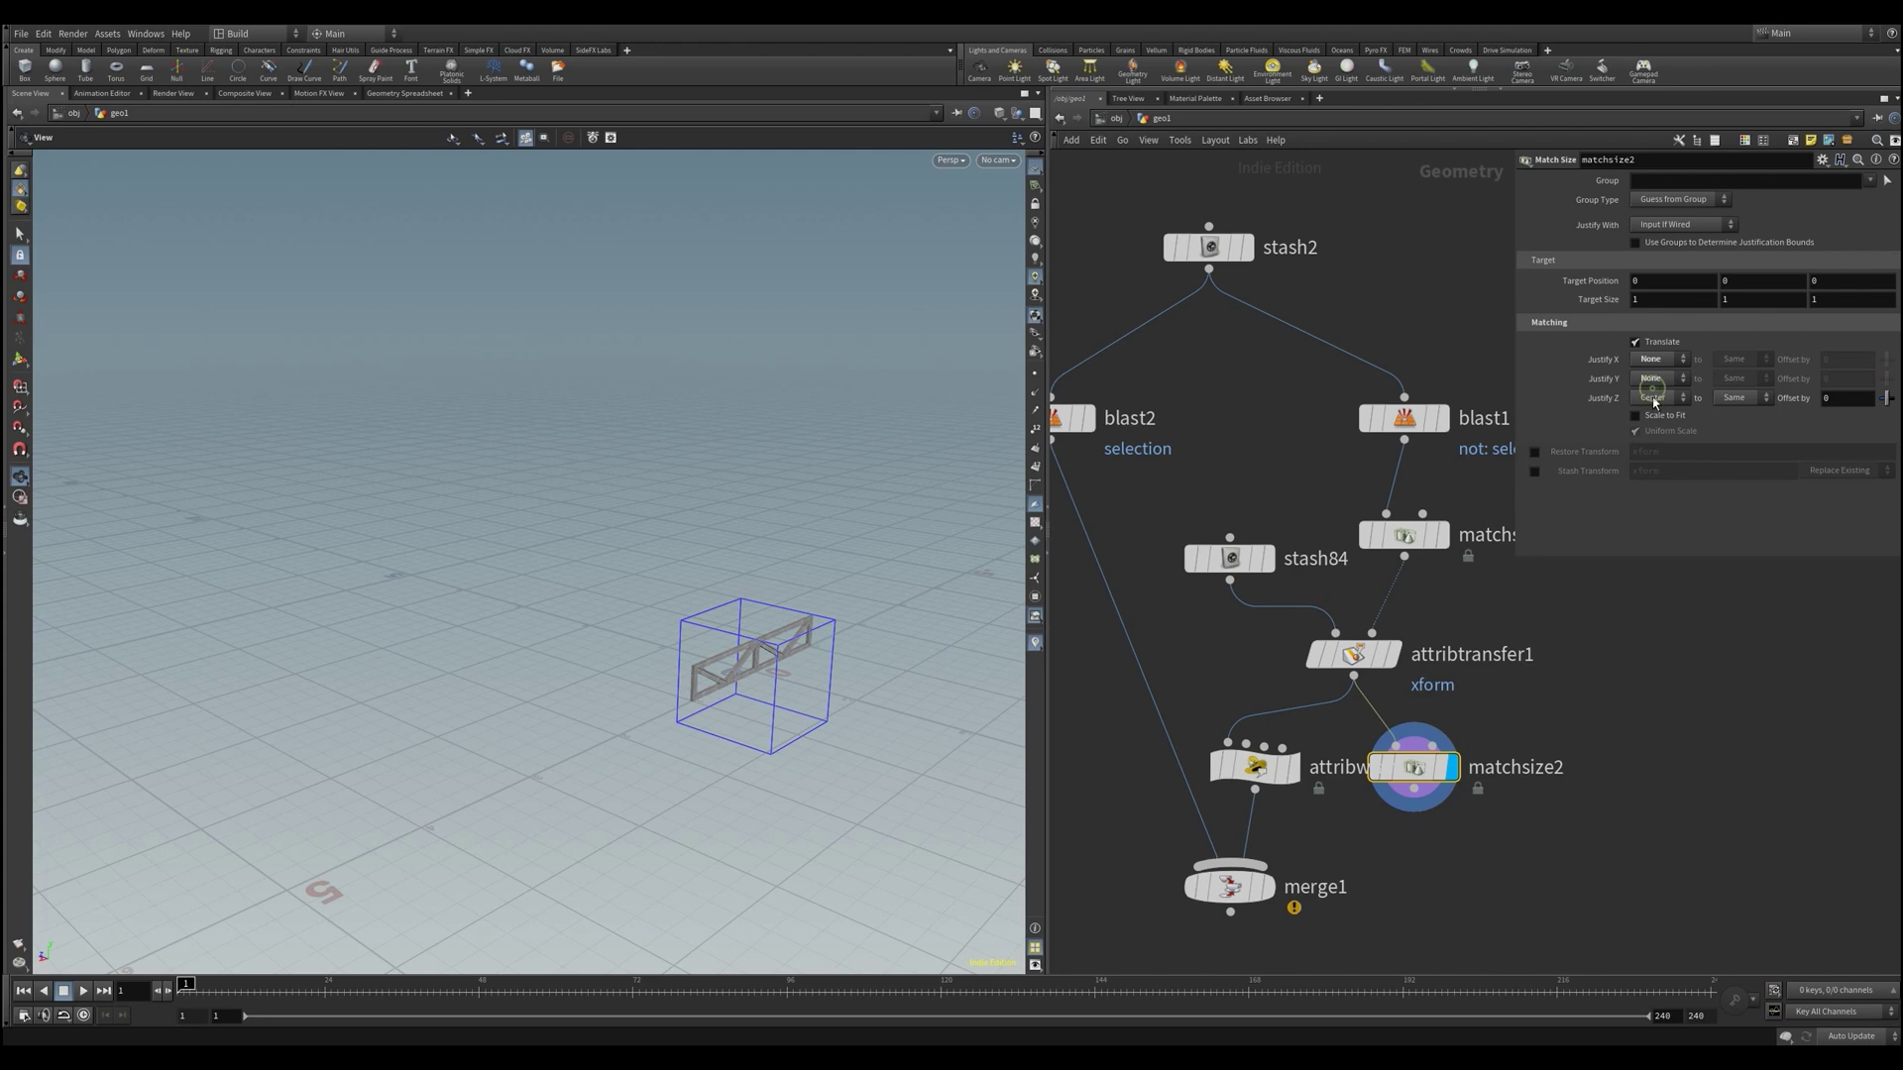
left_click(1393, 654)
left_click(1452, 768)
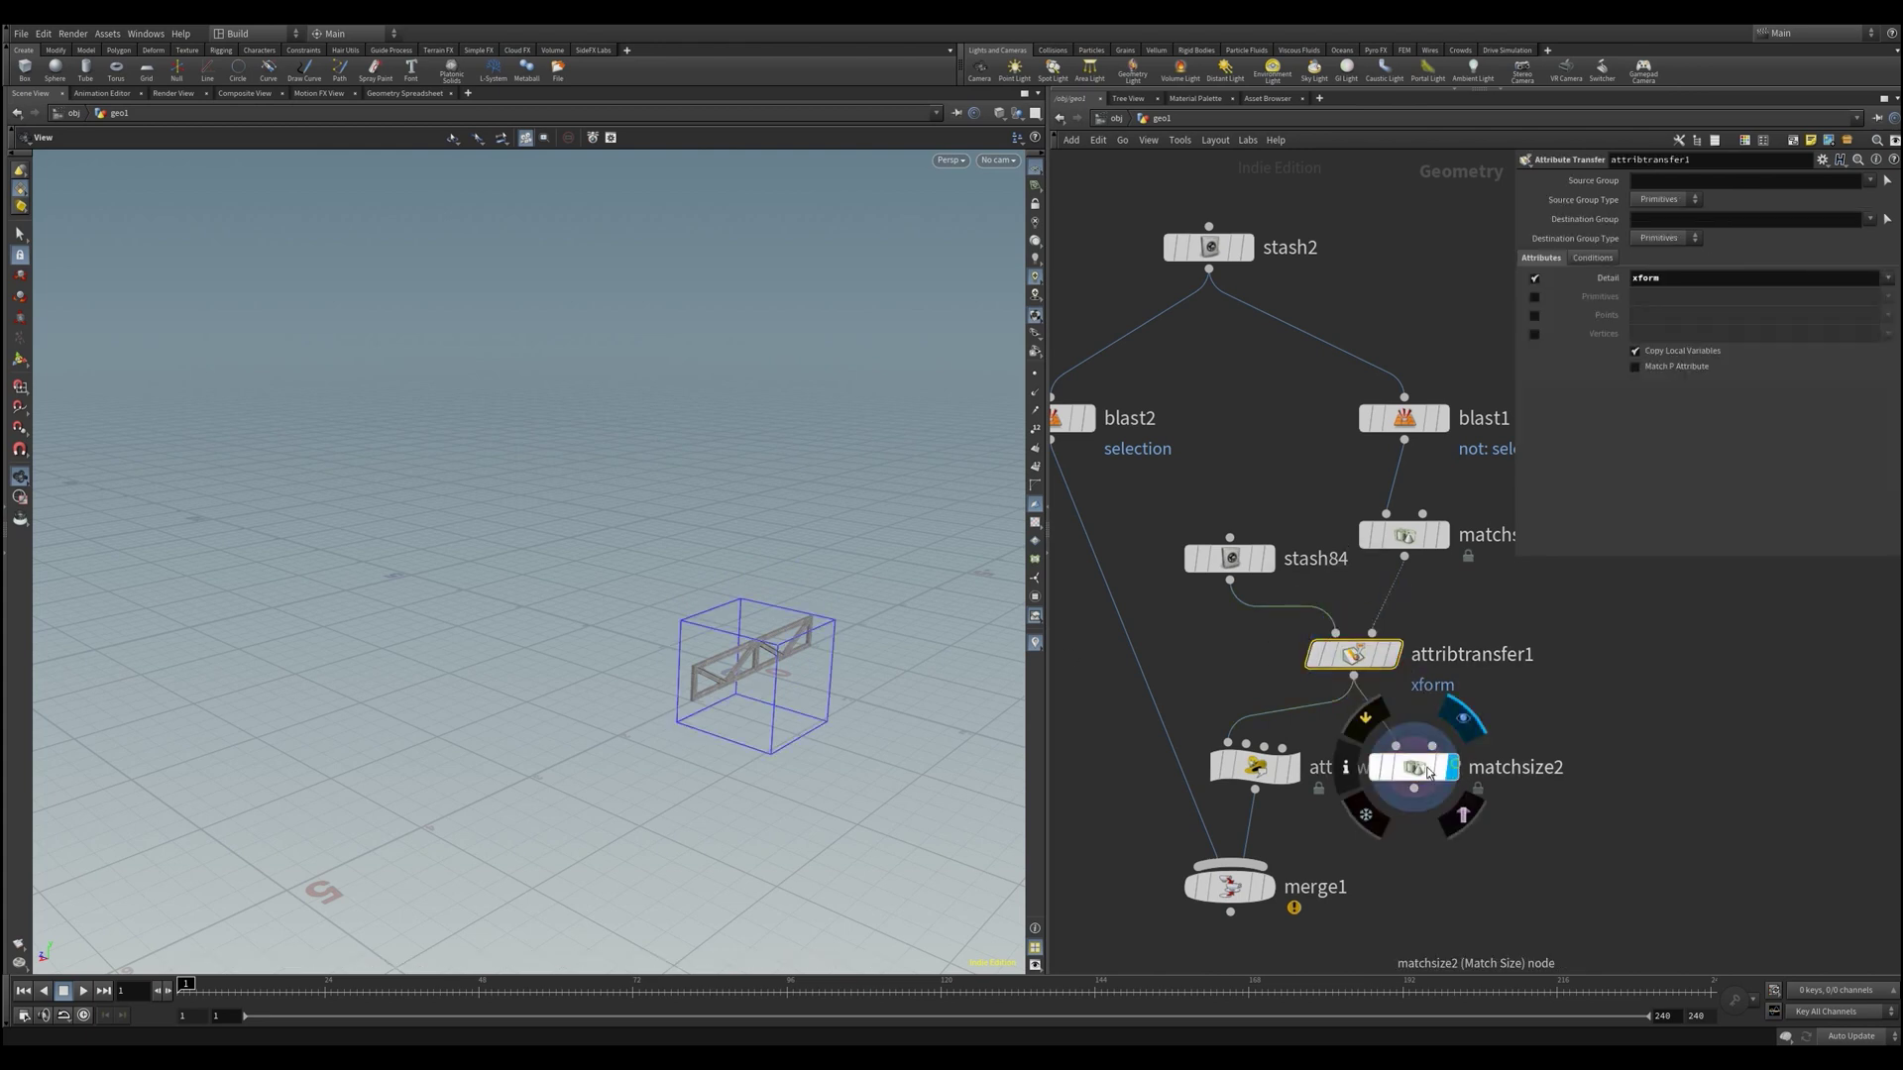
left_click(1535, 454)
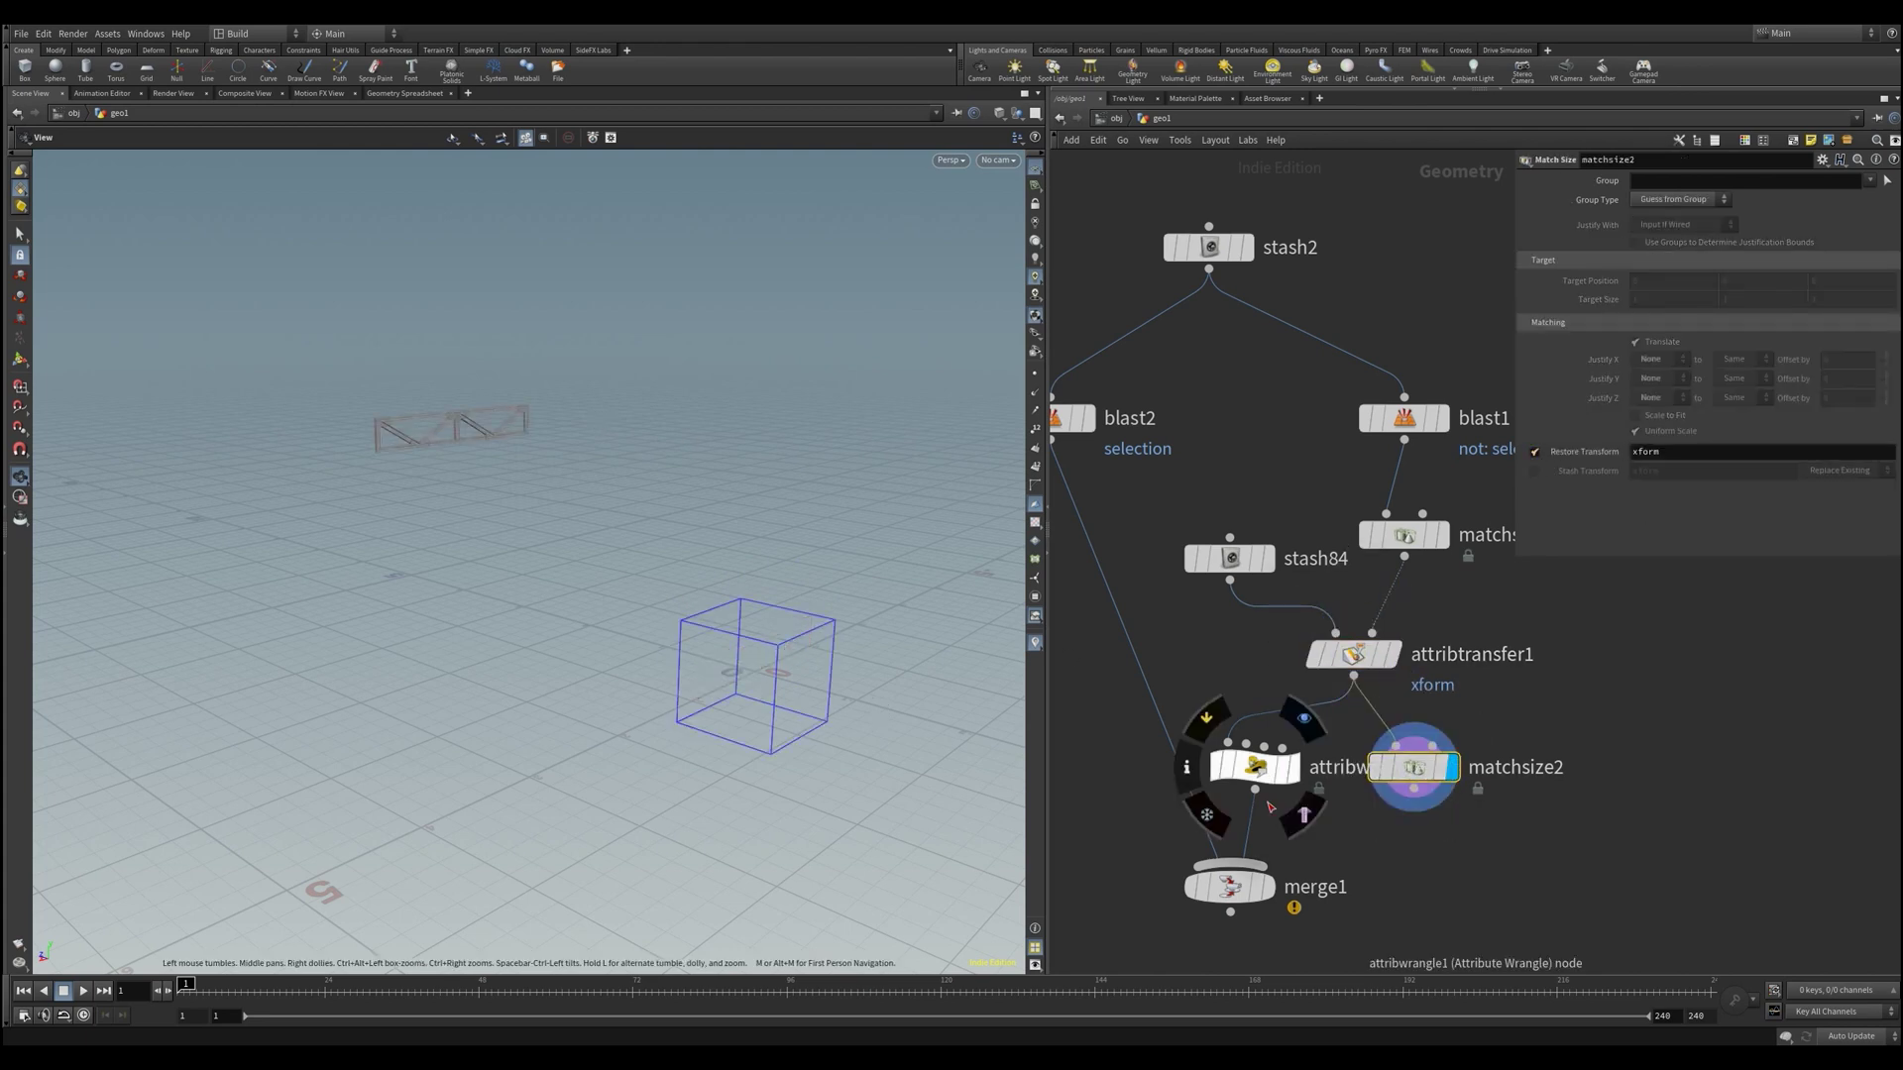
Connect matchsize2 into merge1 in place of attribwrangle1 and display the merged structure
left_click_drag(1233, 889, 1250, 924)
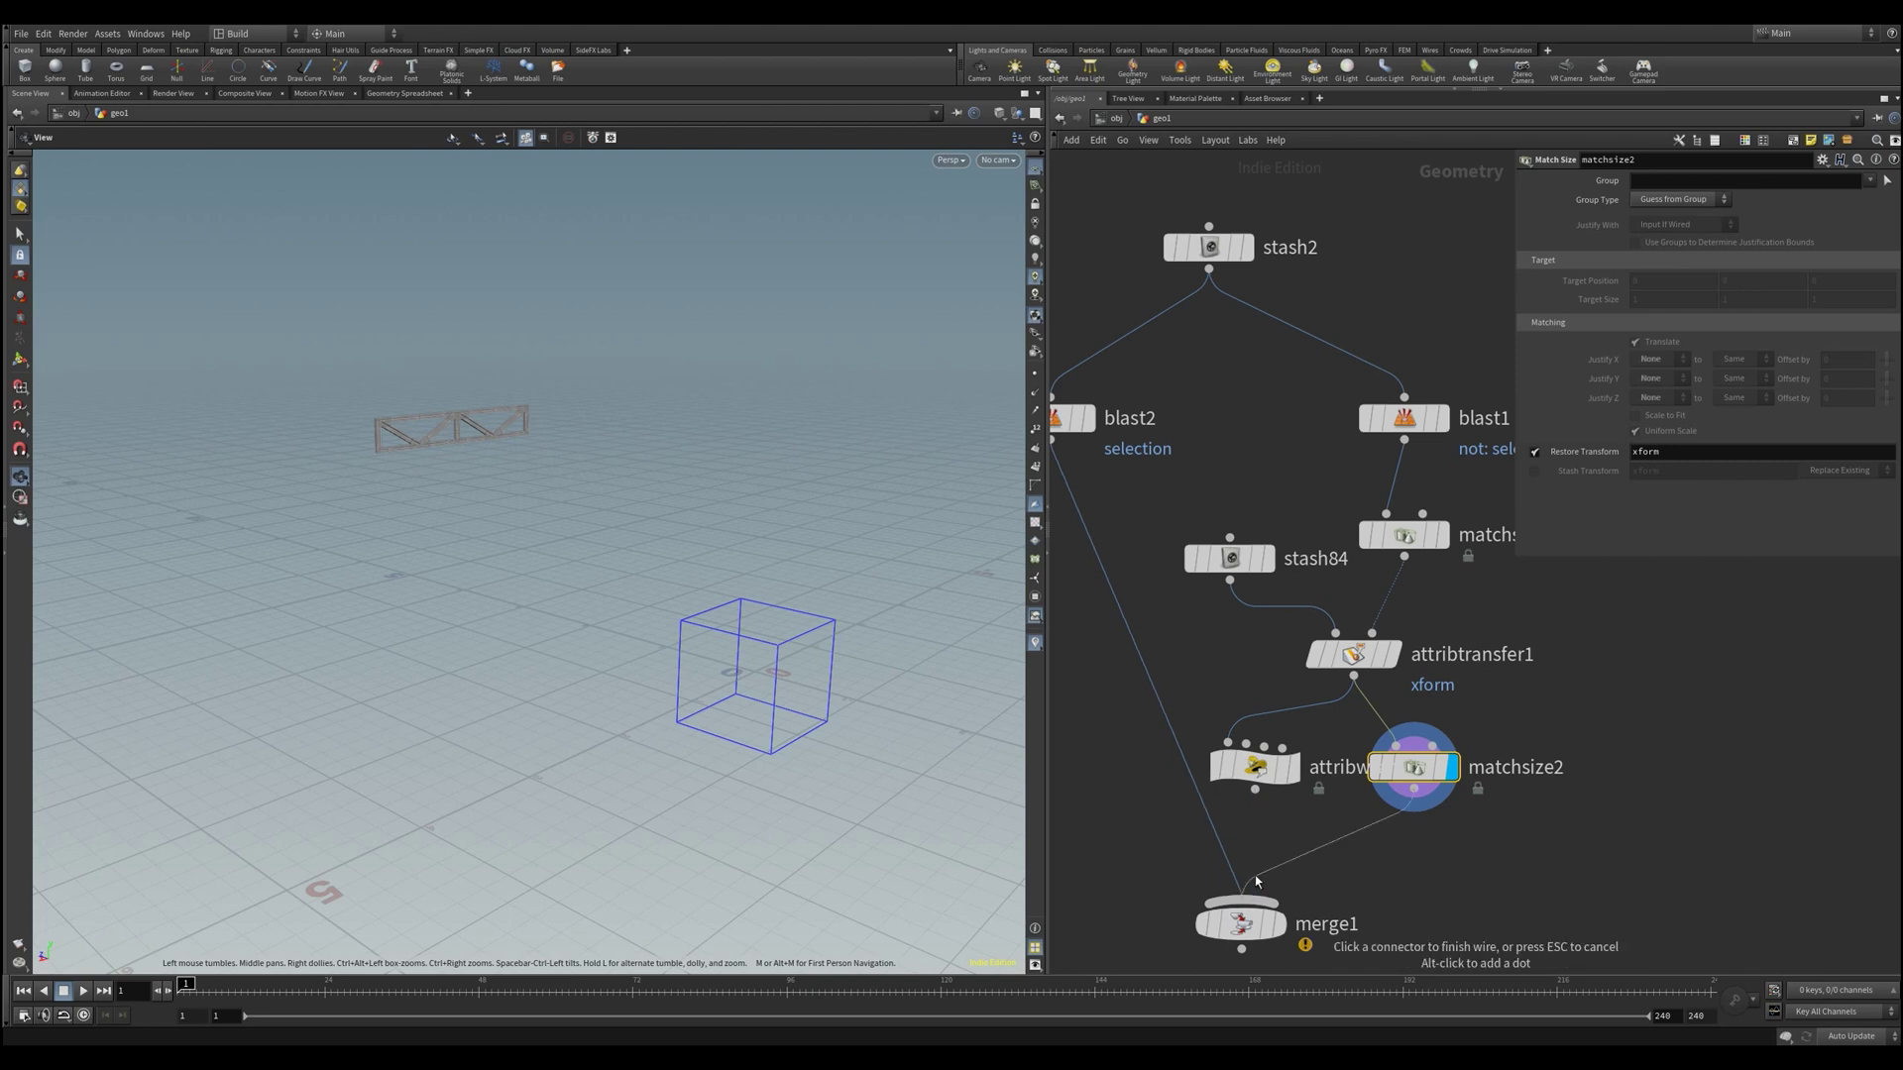
left_click_drag(1414, 789, 1243, 903)
left_click(1279, 924)
right_click_drag(382, 428, 813, 323)
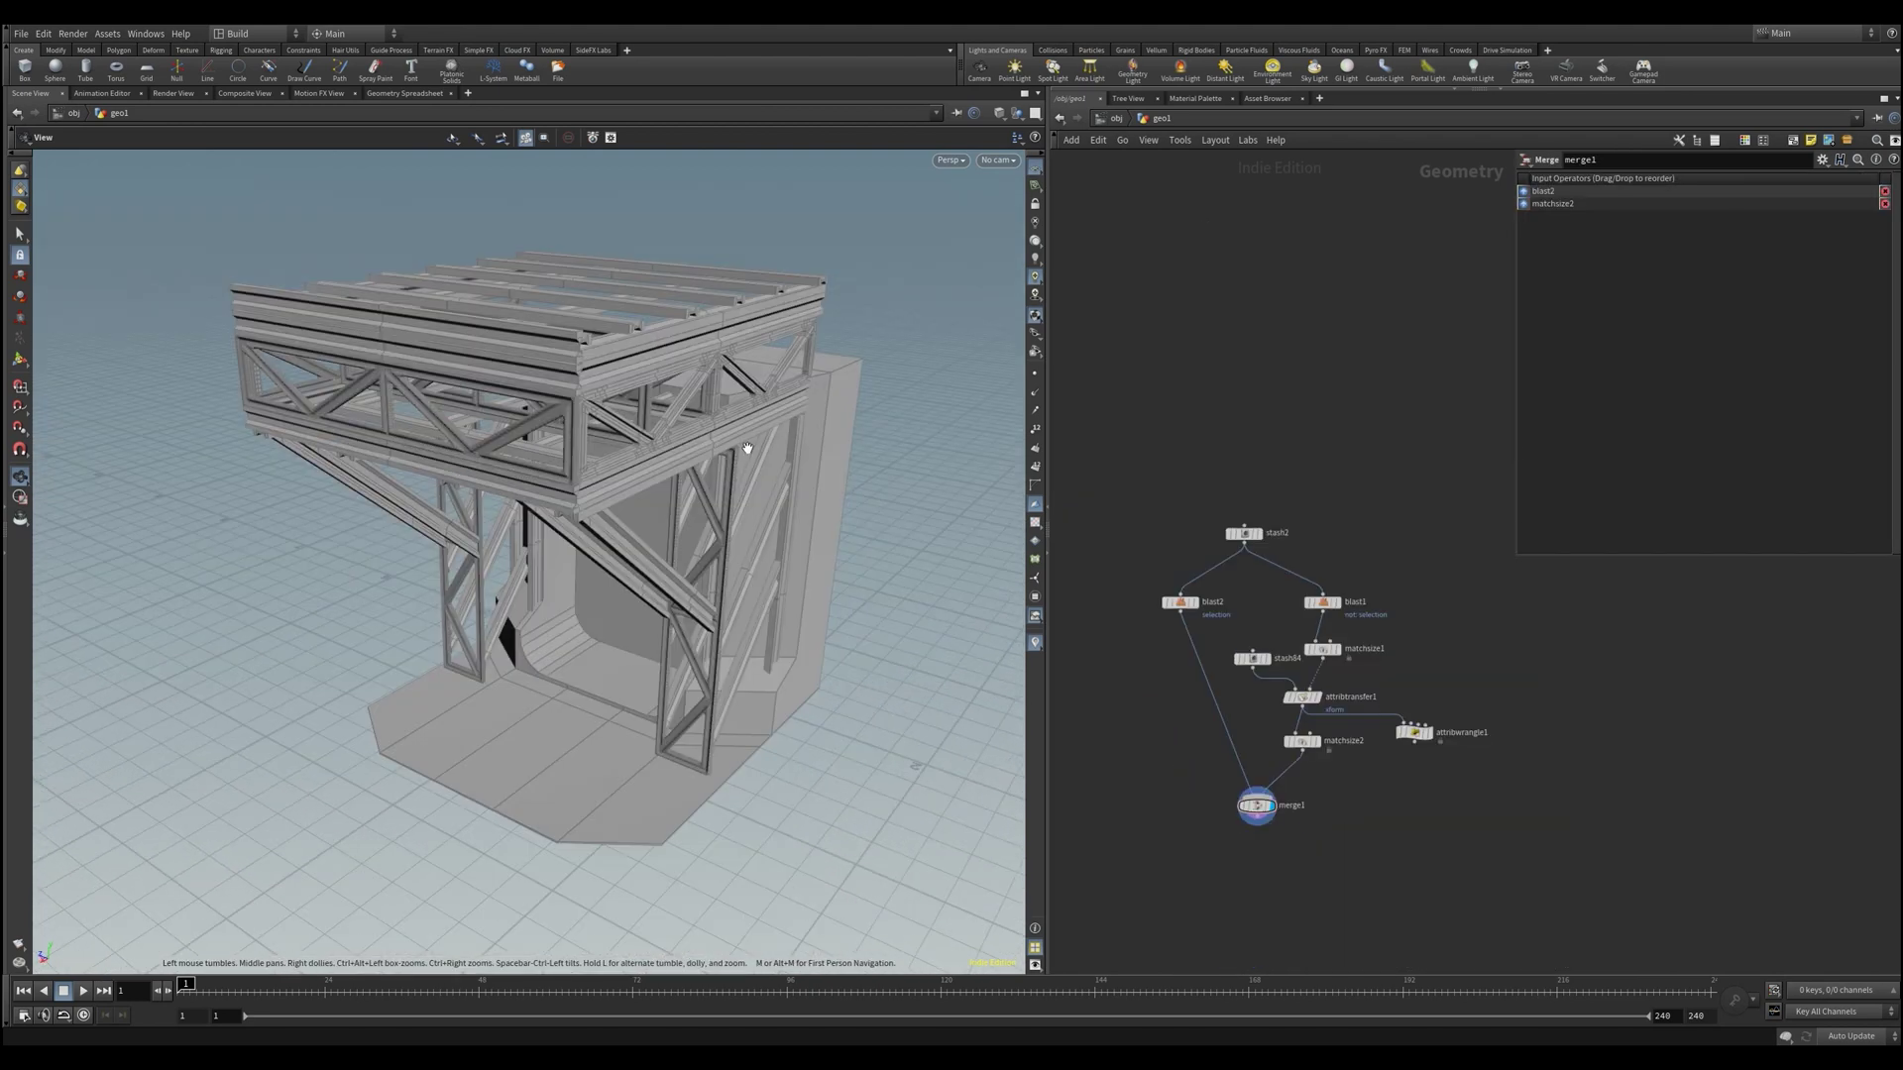
left_click_drag(747, 446, 684, 446)
Insert a Transform node between stash2 and the two Blast nodes and rotate the whole structure freehand
left_click_drag(1244, 534, 1248, 513)
key("Tab")
mouse_move(1300, 515)
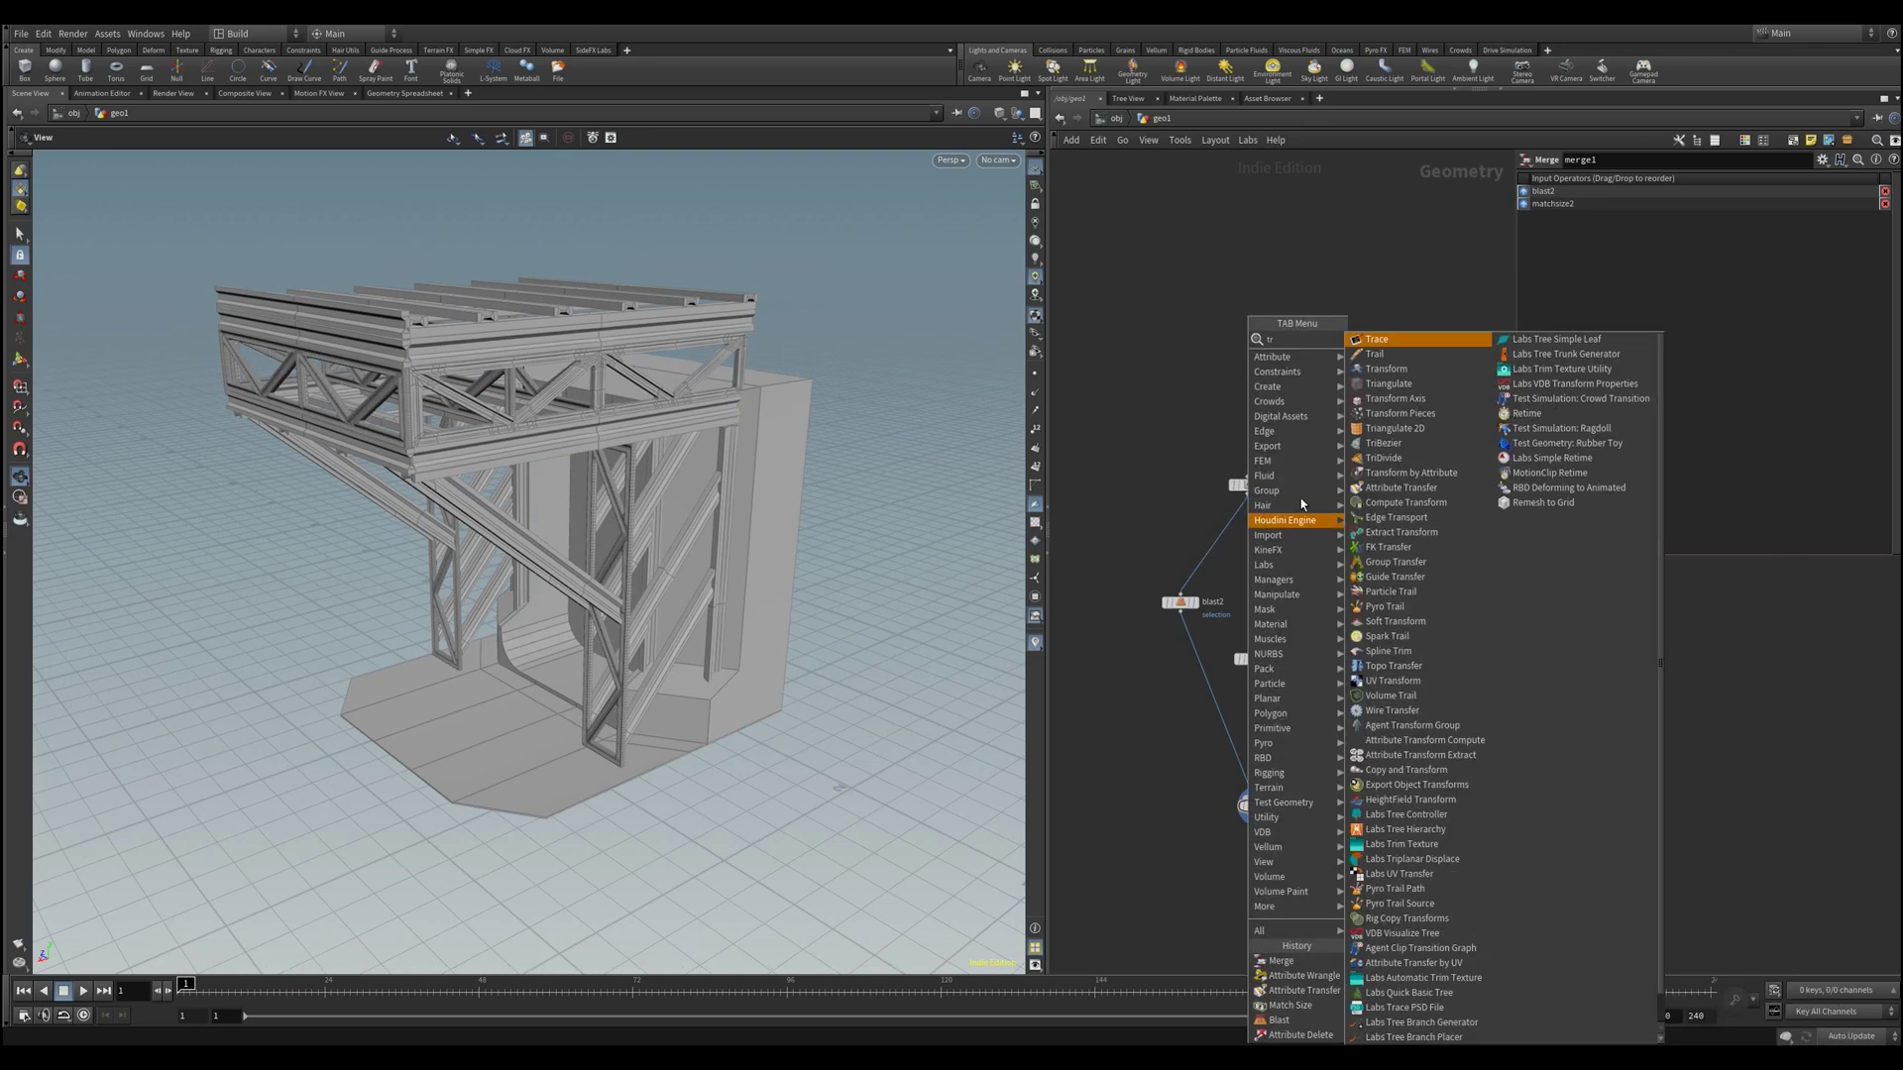
left_click(1371, 370)
left_click(1251, 556)
scroll(1250, 529, "up", 5)
left_click_drag(1259, 589, 1249, 567)
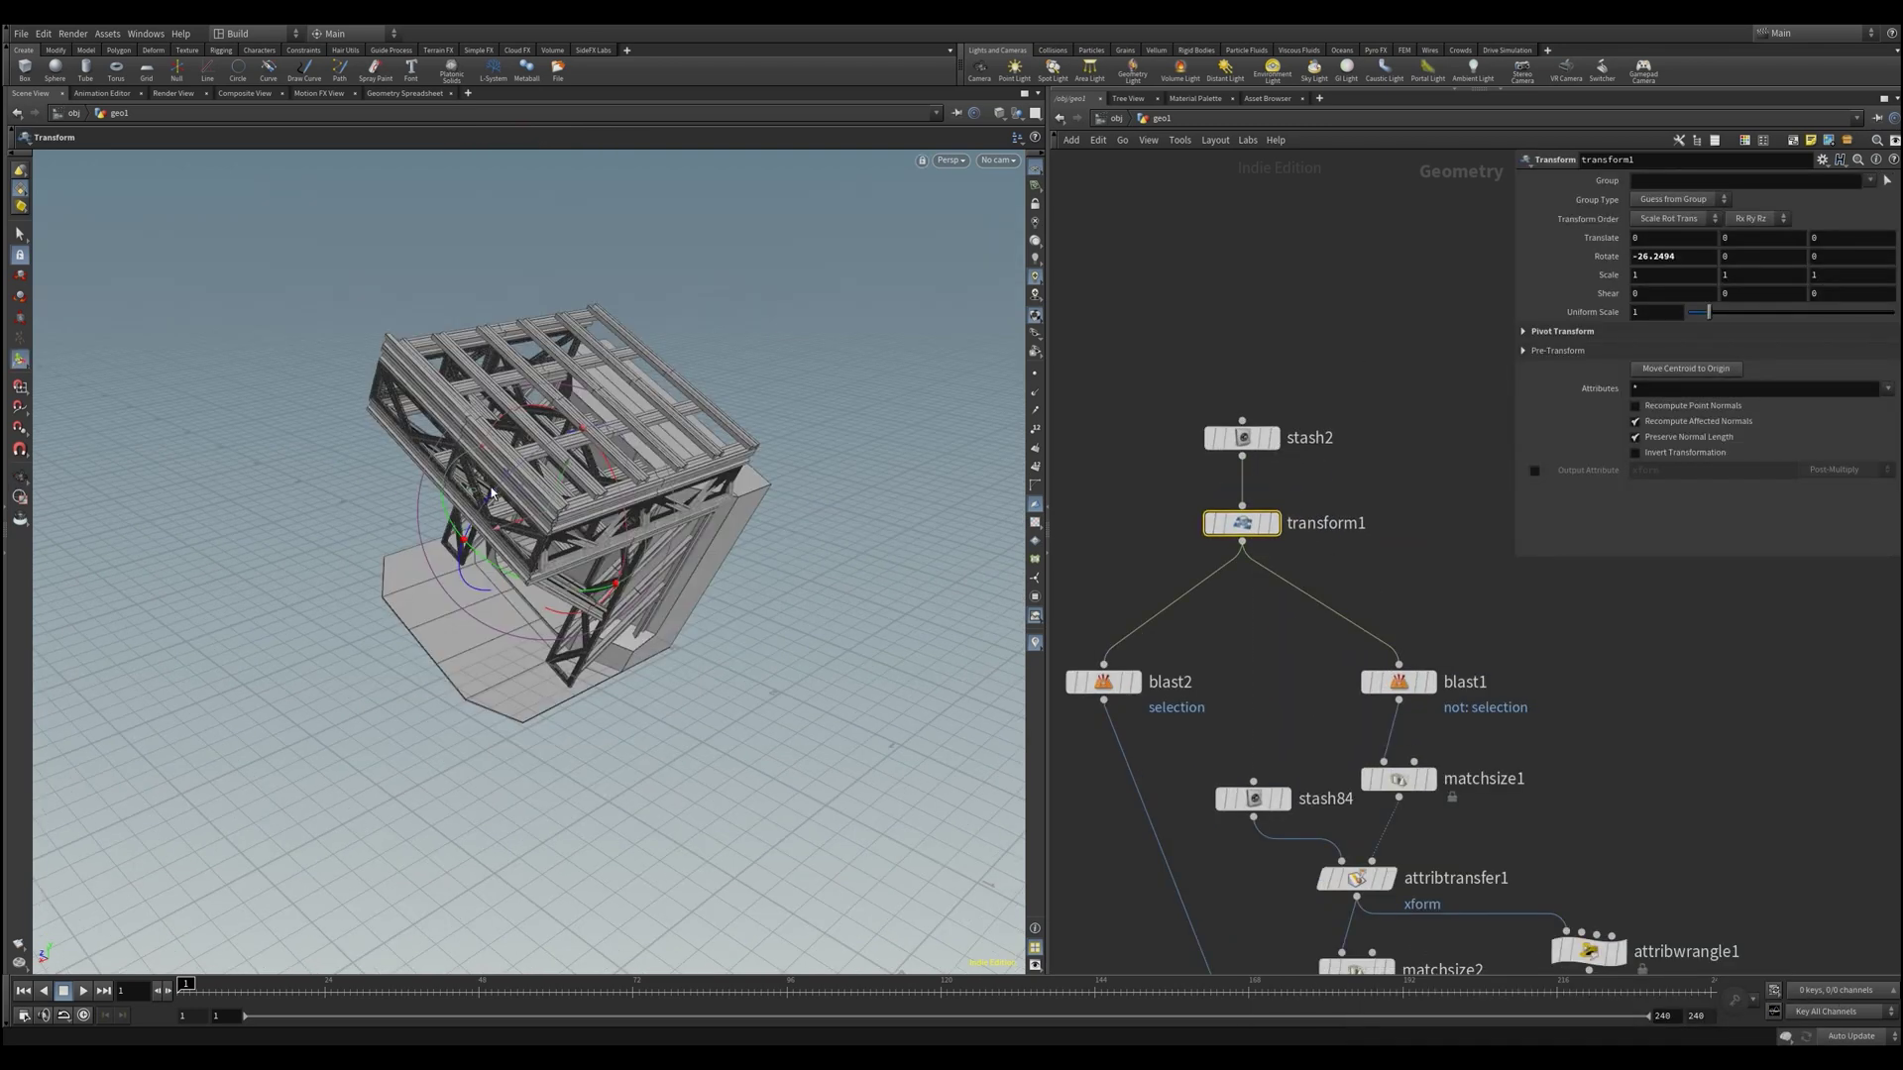
left_click_drag(505, 499, 466, 352)
Display blast1 and matchsize1 in turn and examine the orientation of the rotated truss at the origin
left_click(1405, 690)
left_click(1397, 684)
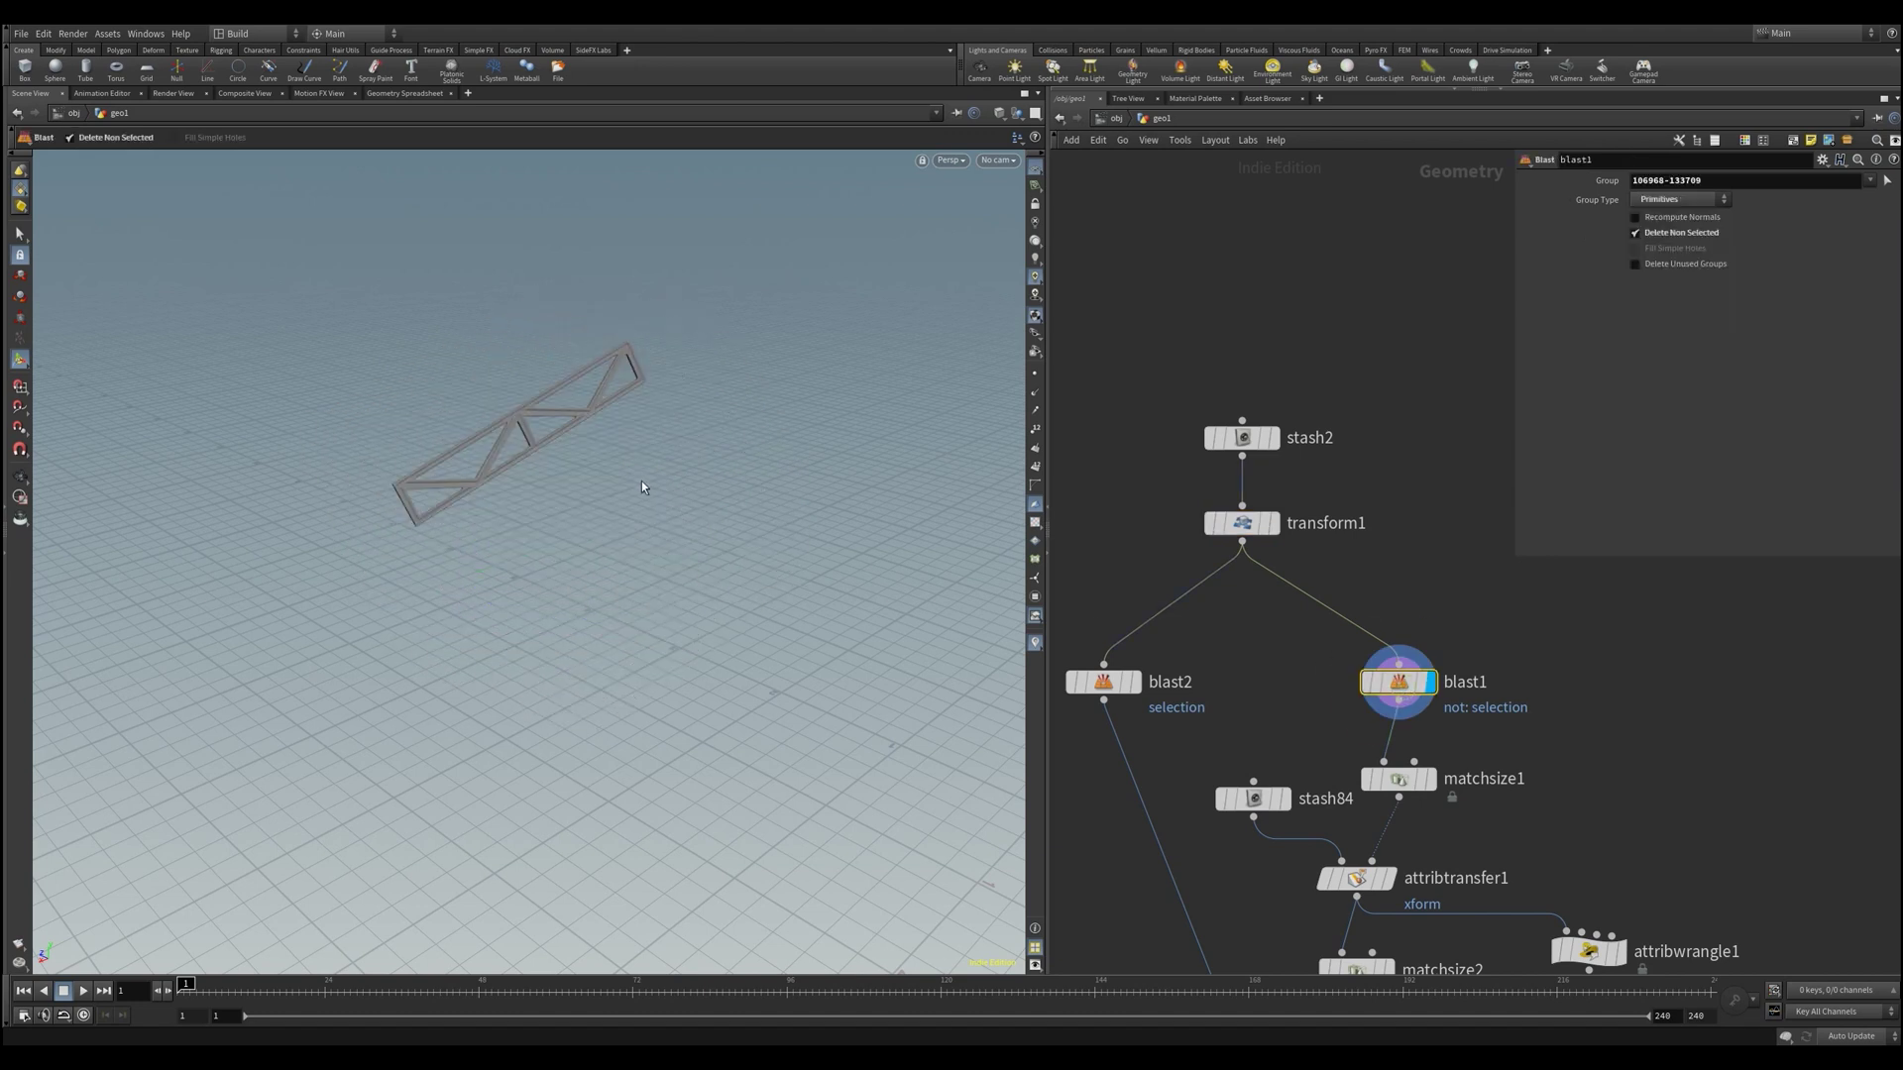
left_click(1432, 779)
left_click(1395, 780)
left_click_drag(435, 617, 718, 656)
scroll(565, 587, "up", 5)
middle_click_drag(718, 656, 639, 656, "alt")
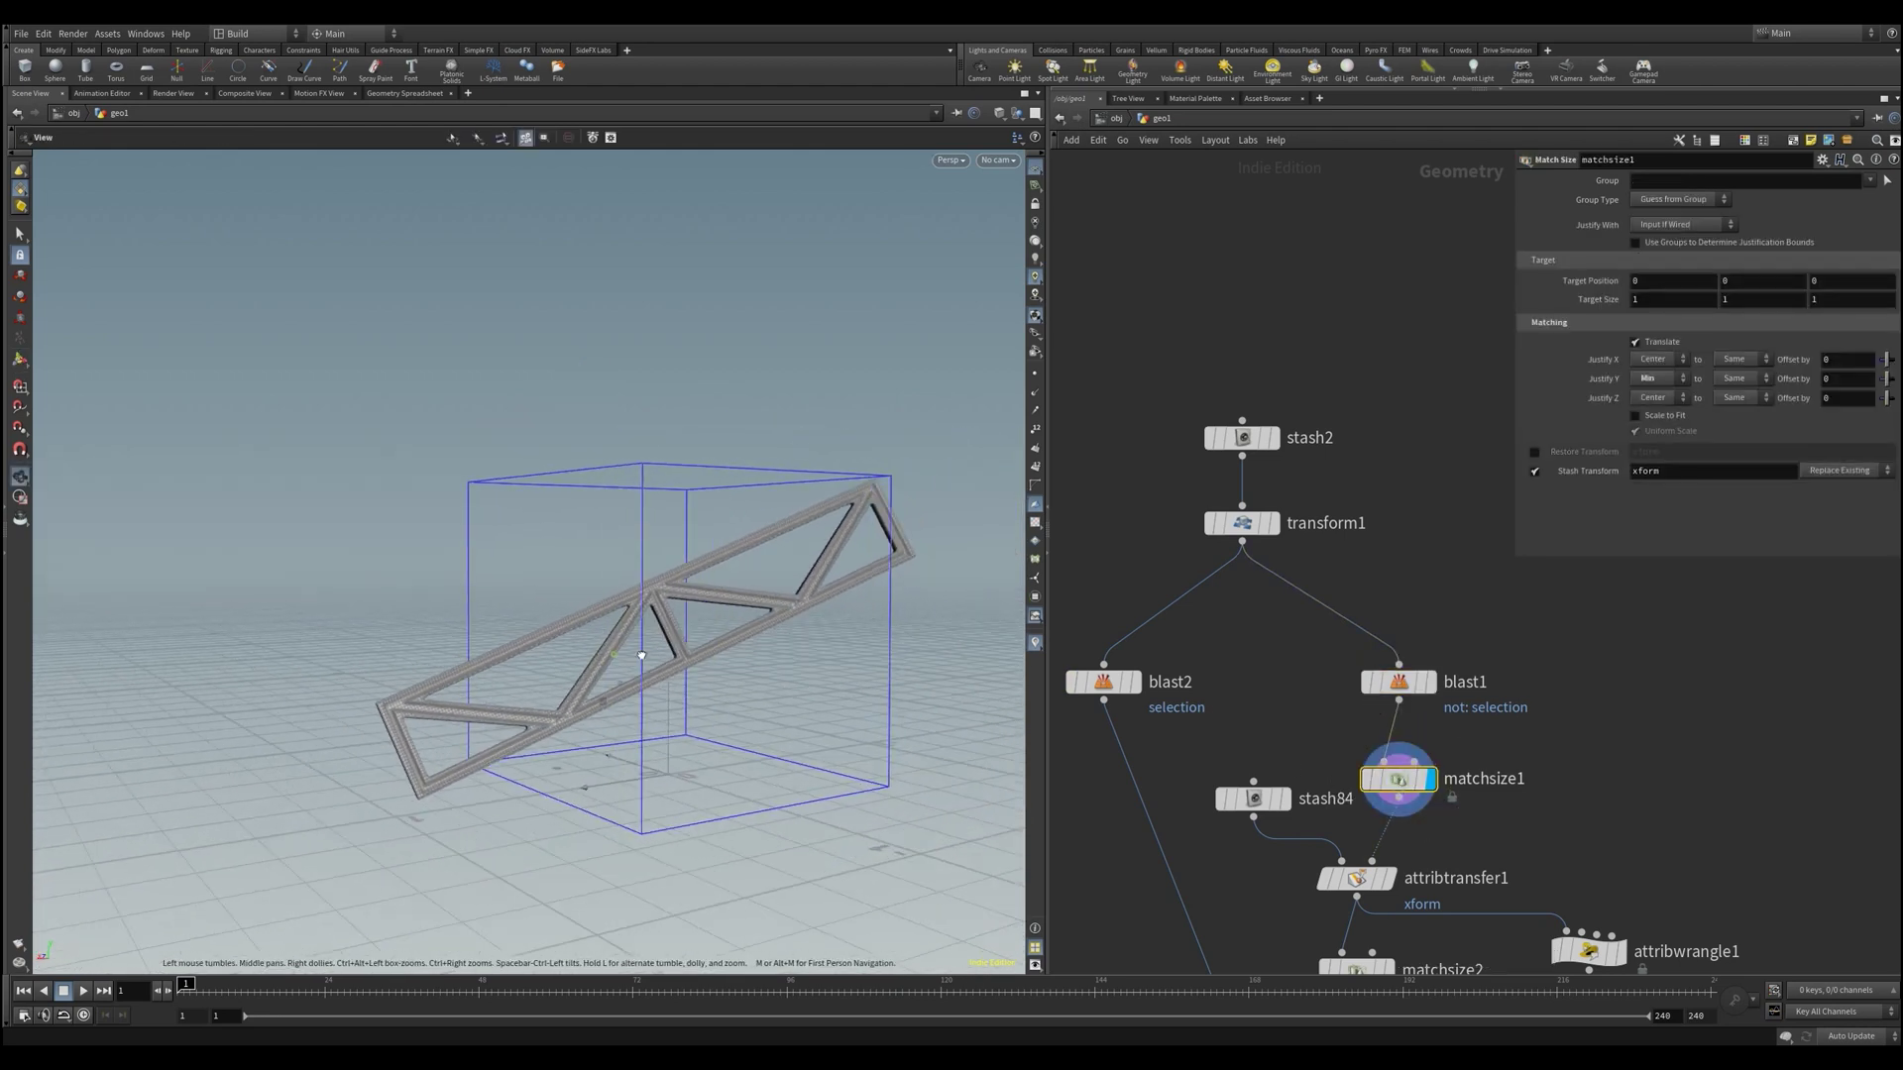
left_click_drag(750, 535, 860, 540, "alt")
Display matchsize2 and examine how the replacement truss is positioned and oriented
scroll(1263, 647, "down", 4)
middle_click_drag(1266, 649, 1301, 557)
scroll(1387, 713, "up", 3)
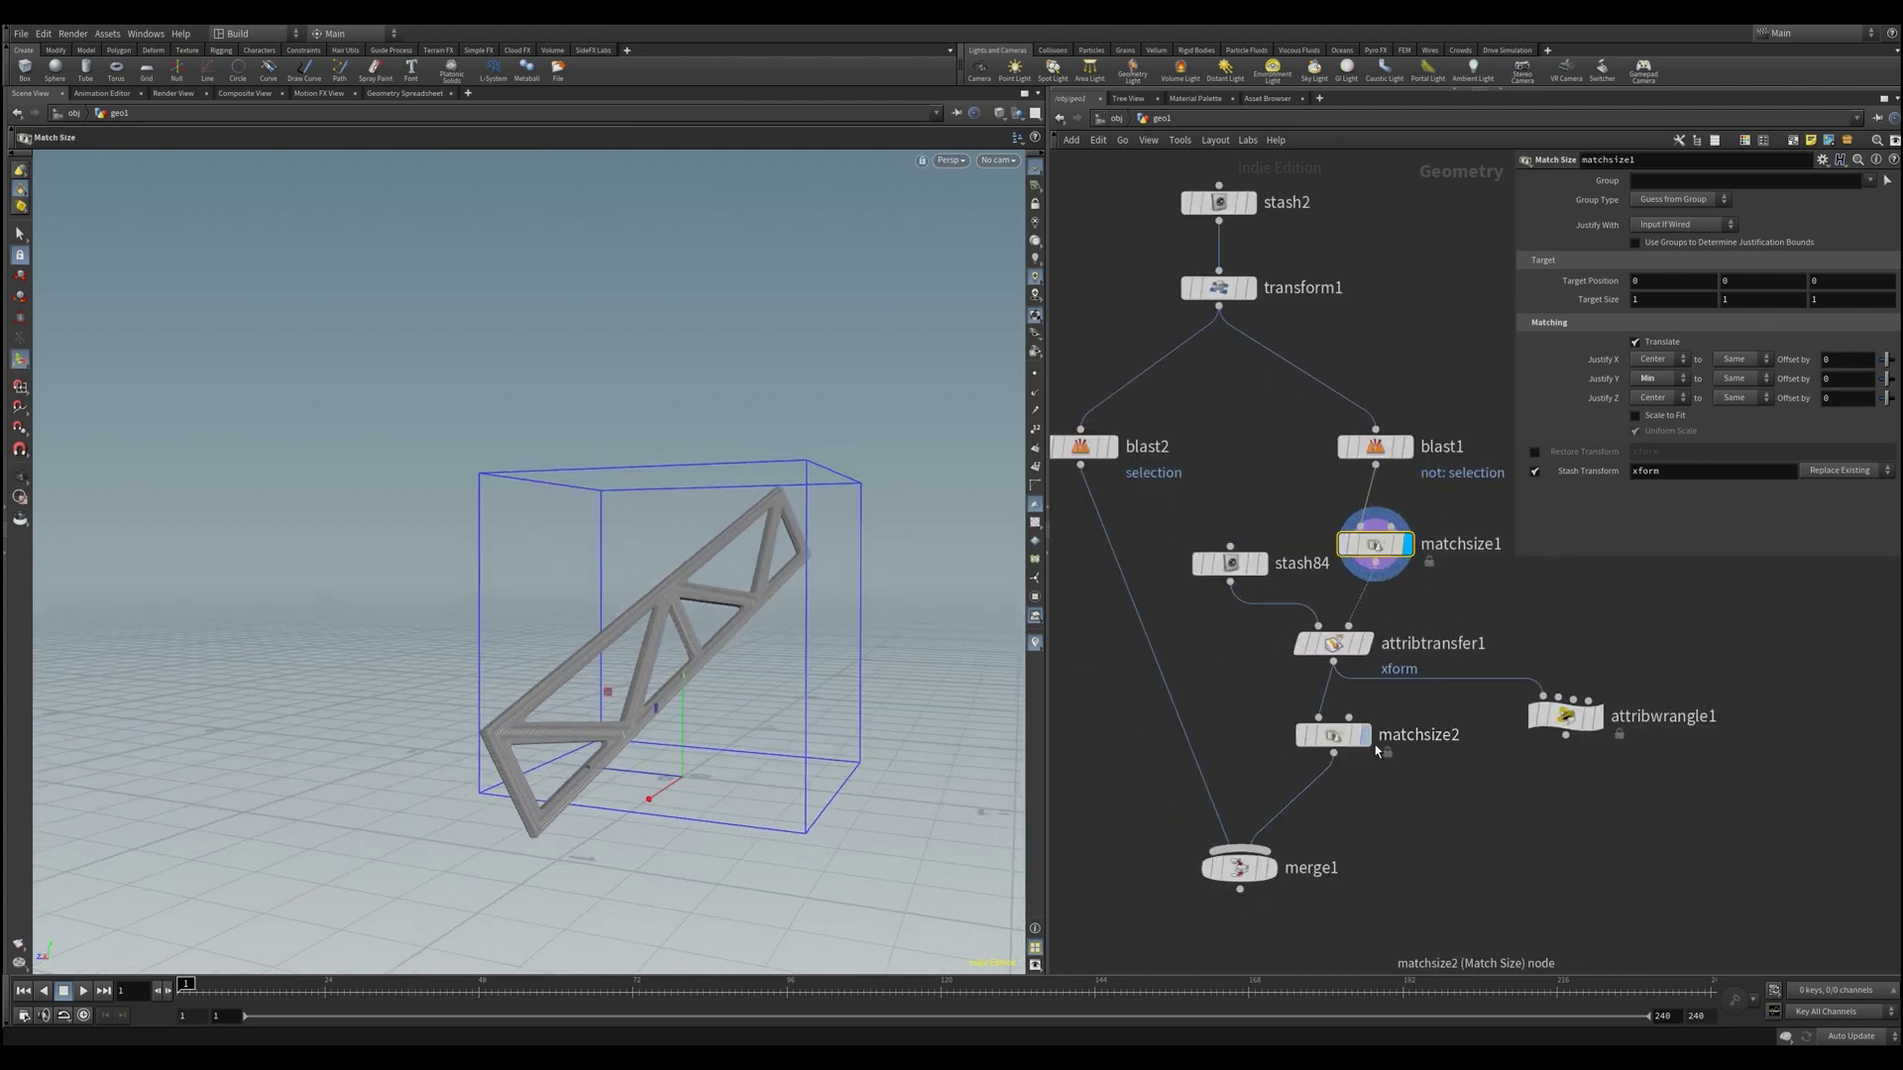
left_click(1365, 735)
left_click(1340, 745)
scroll(573, 532, "down", 6)
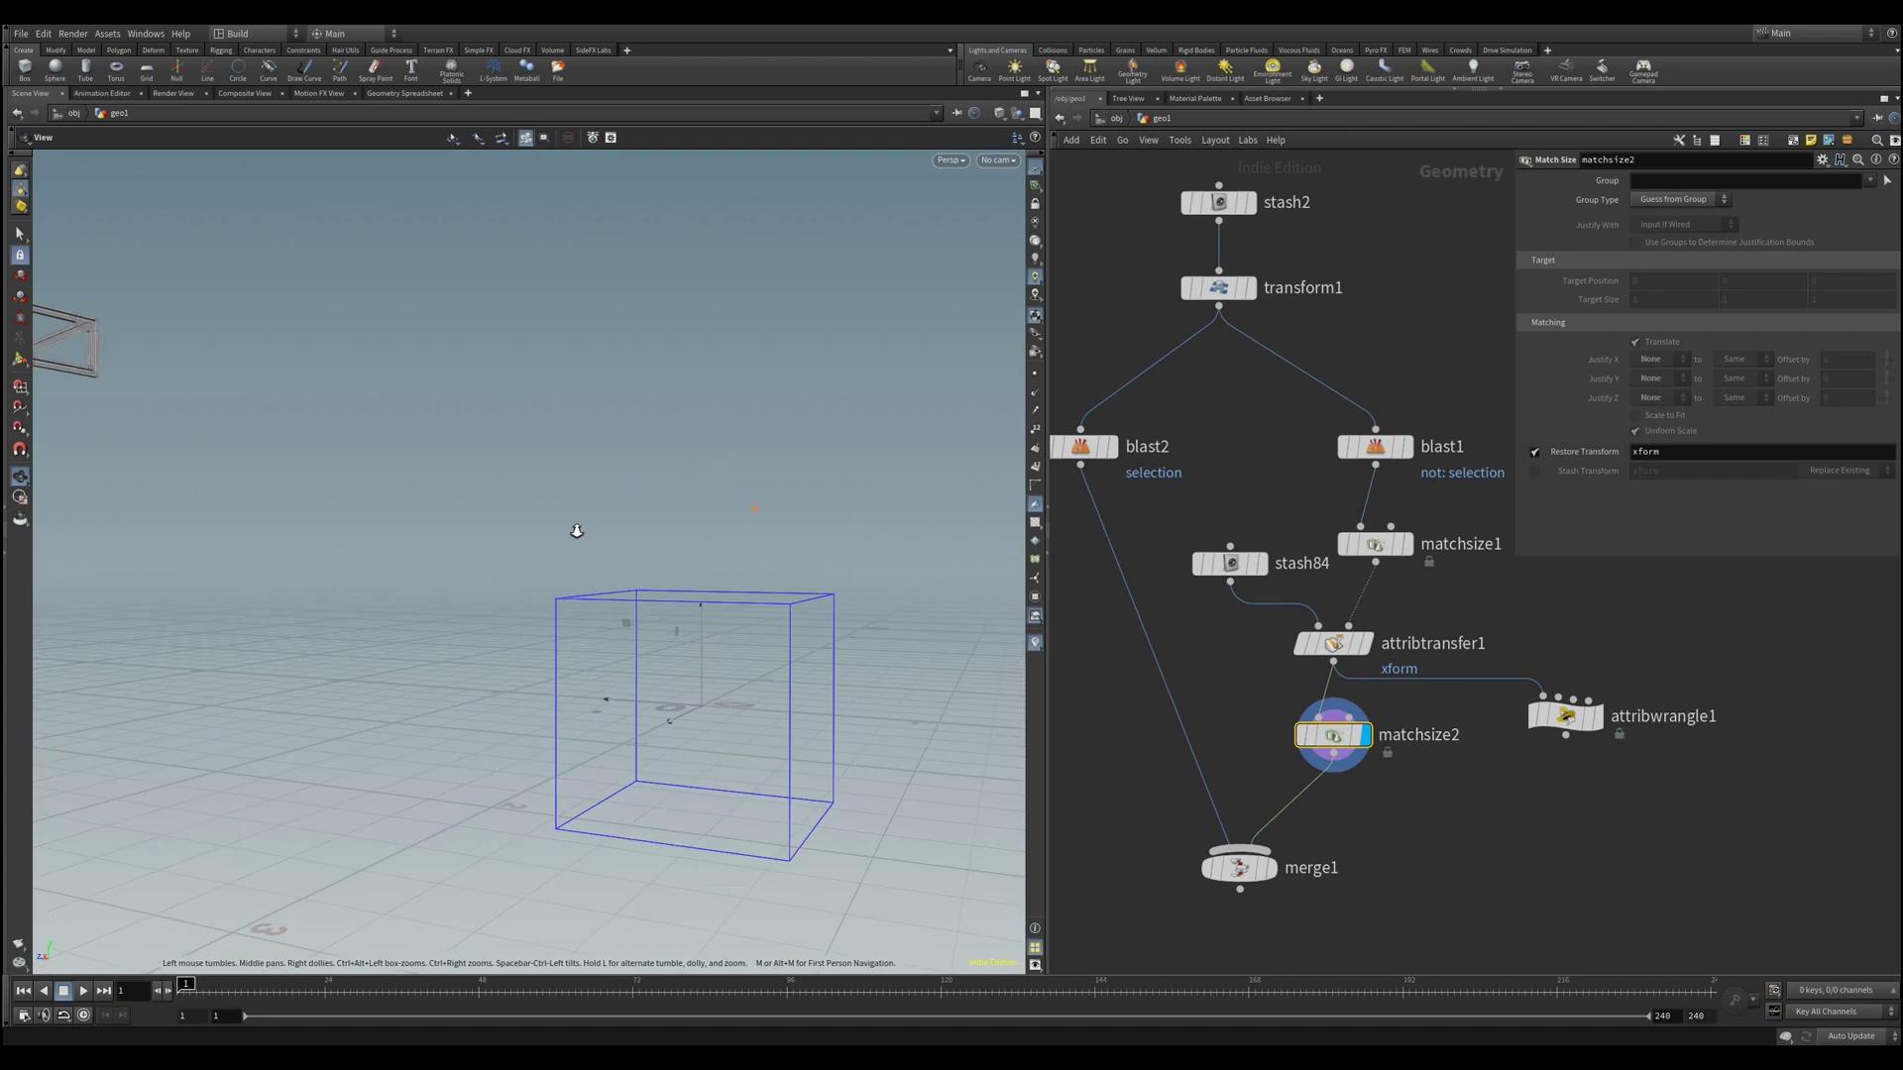
left_click_drag(561, 523, 598, 454, "alt")
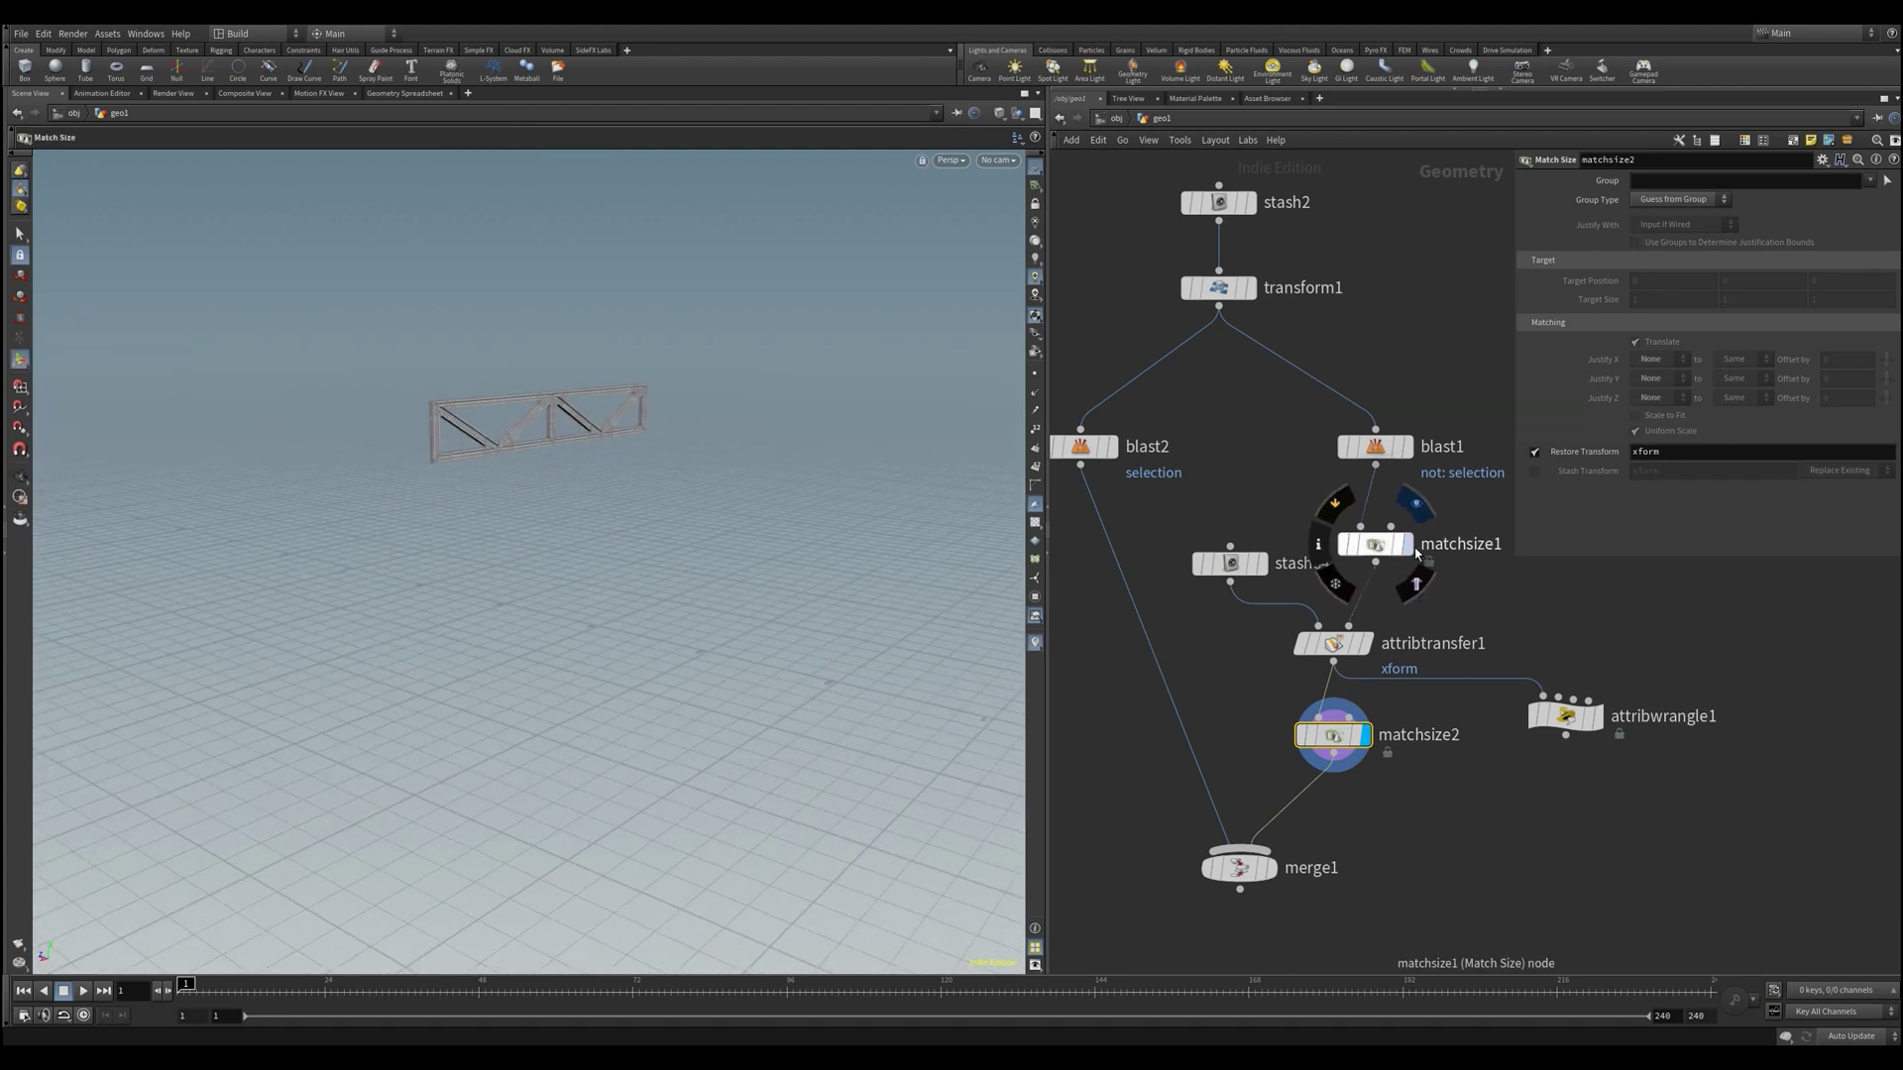
Insert a Transform node below stash84 and align the replacement truss with the matchsize1 truss, rotating it about 18.7, -9.9 and -21.2 degrees
left_click(1407, 544)
left_click_drag(1222, 522, 1255, 571)
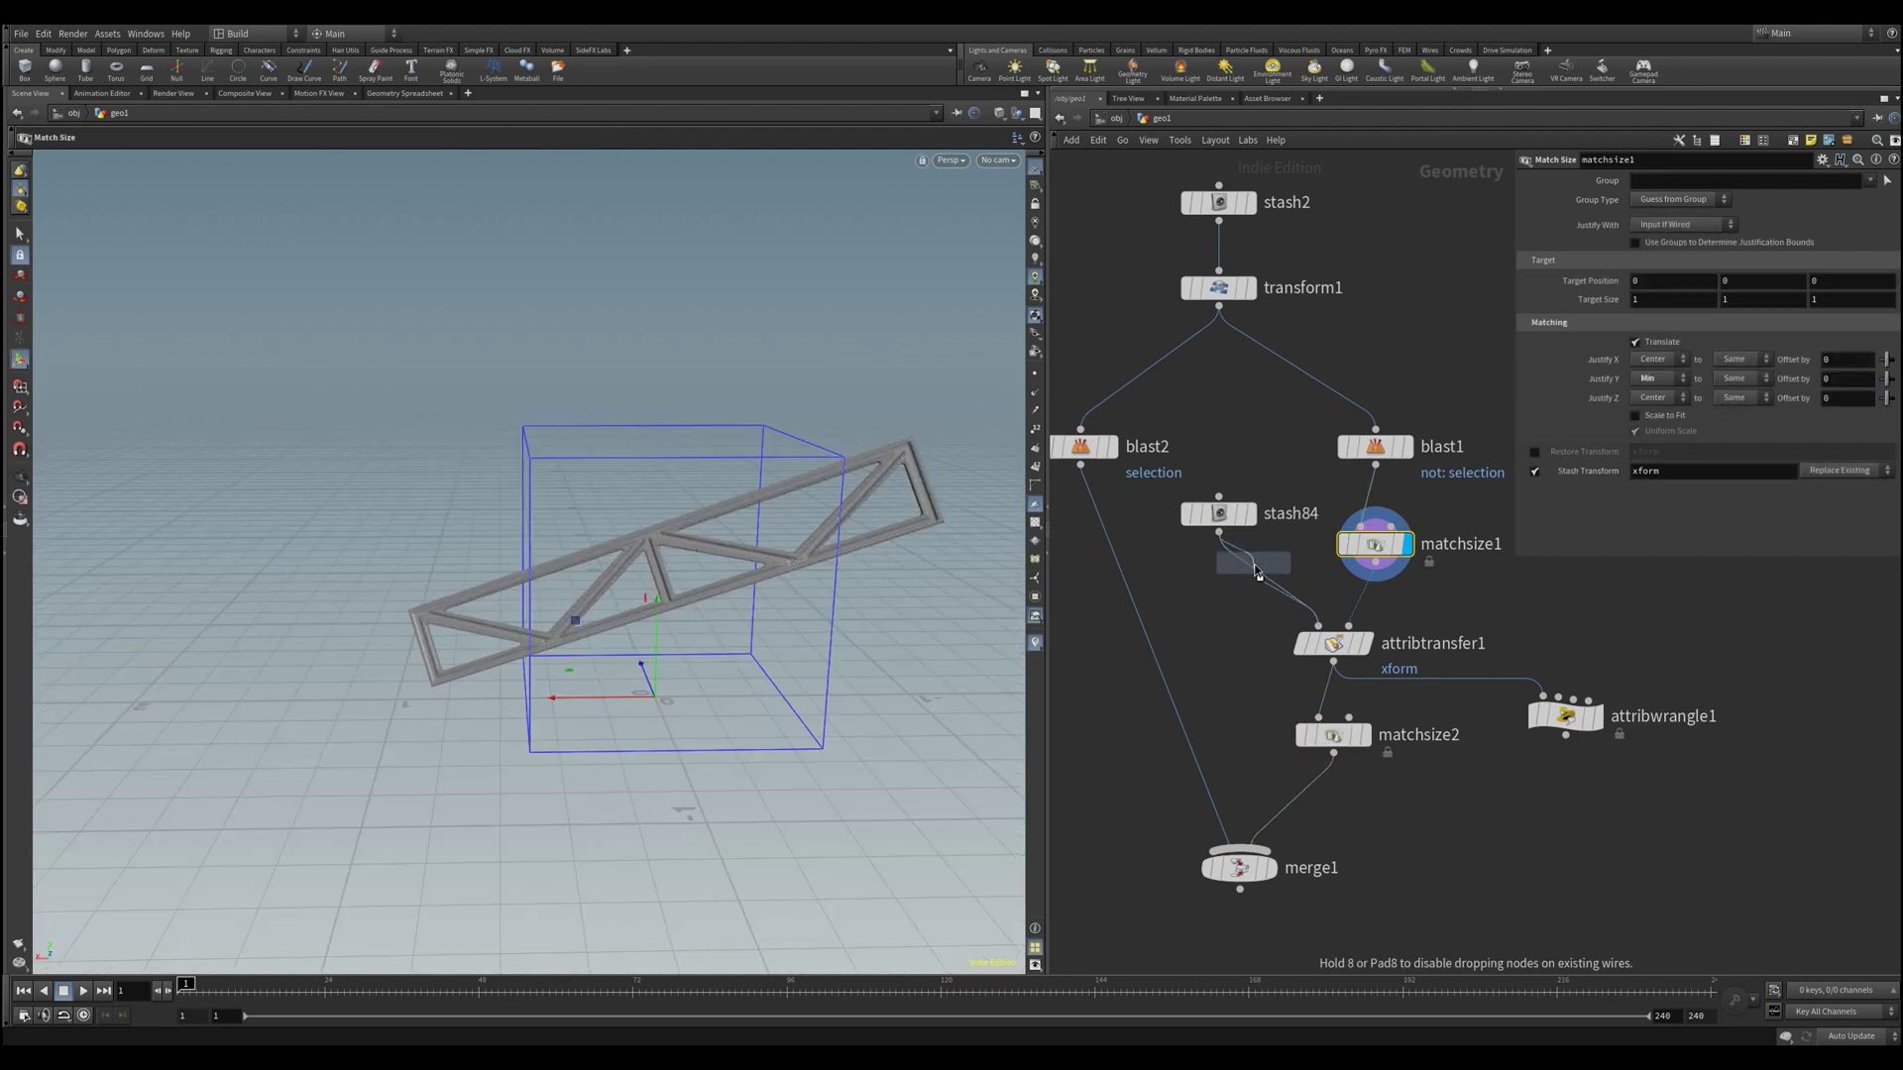
left_click(1241, 588)
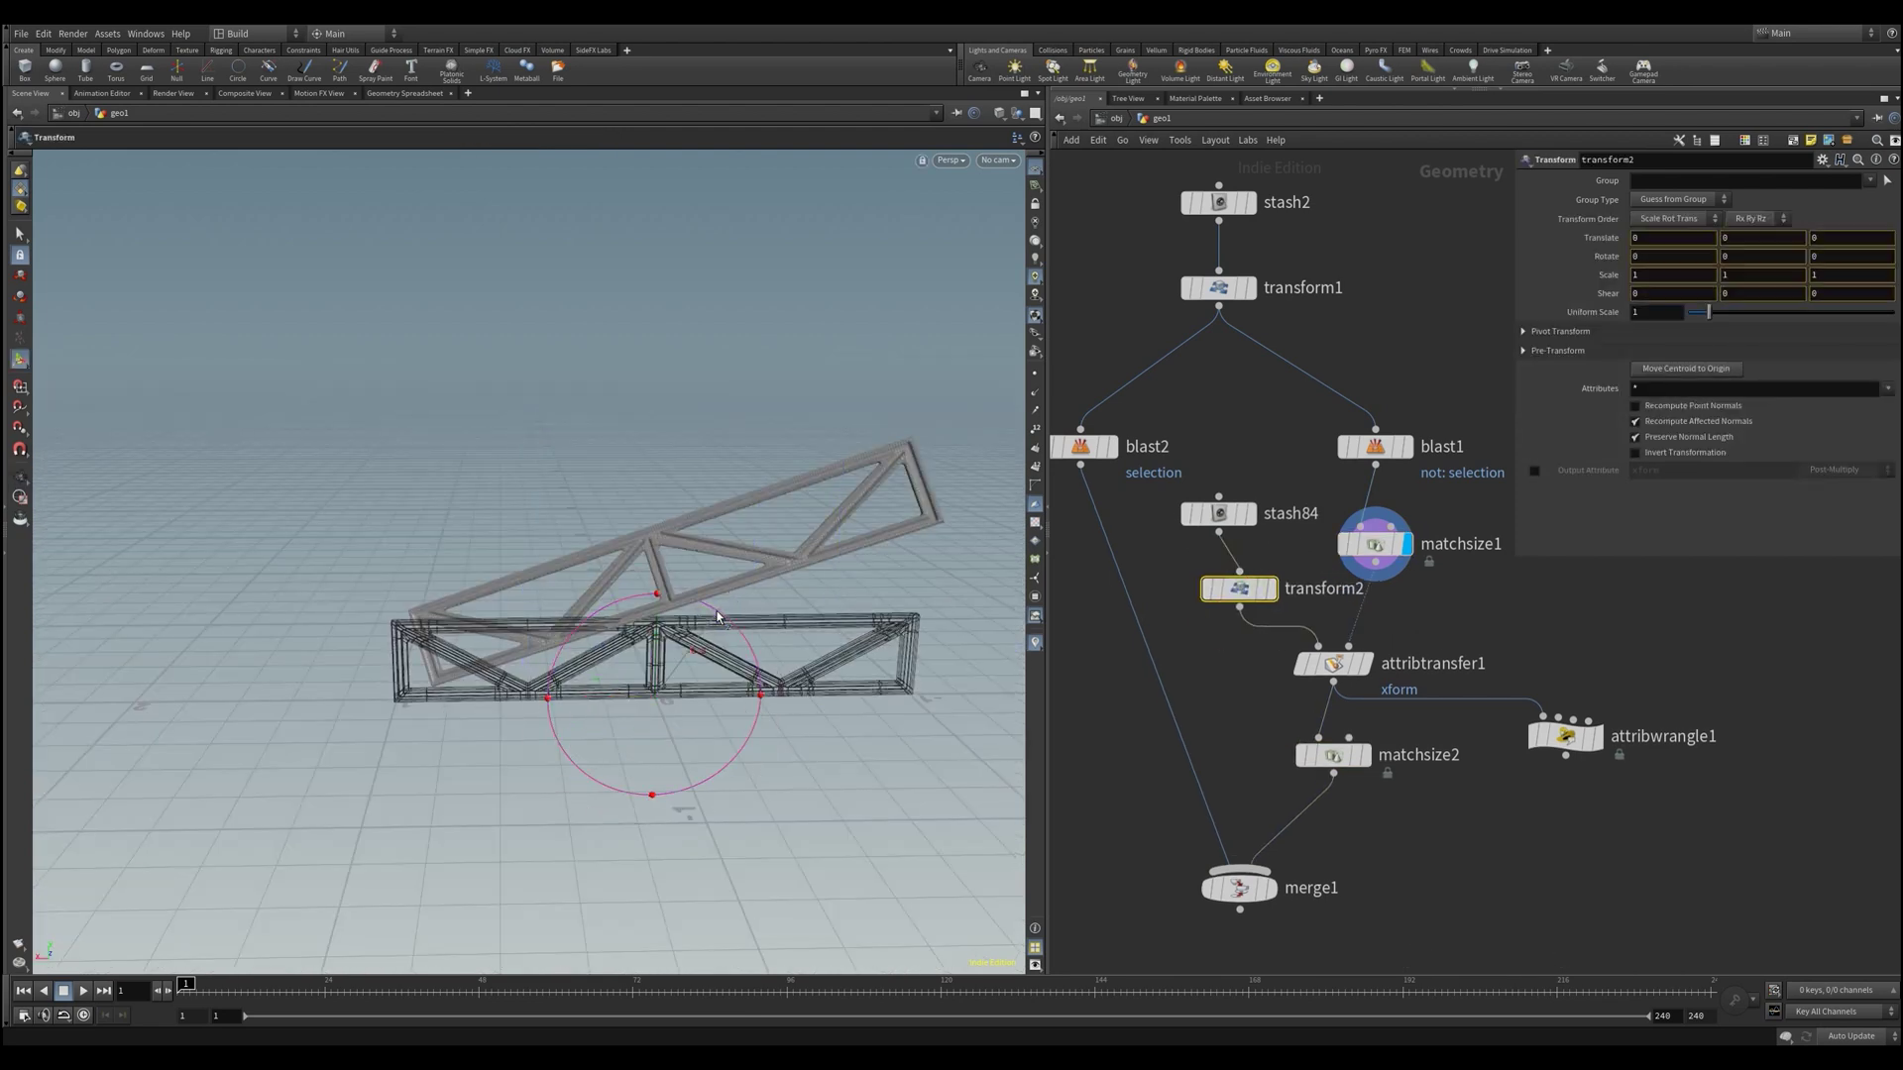
left_click_drag(717, 614, 687, 600)
left_click_drag(658, 696, 582, 605)
left_click_drag(581, 605, 787, 523, "alt")
key("r")
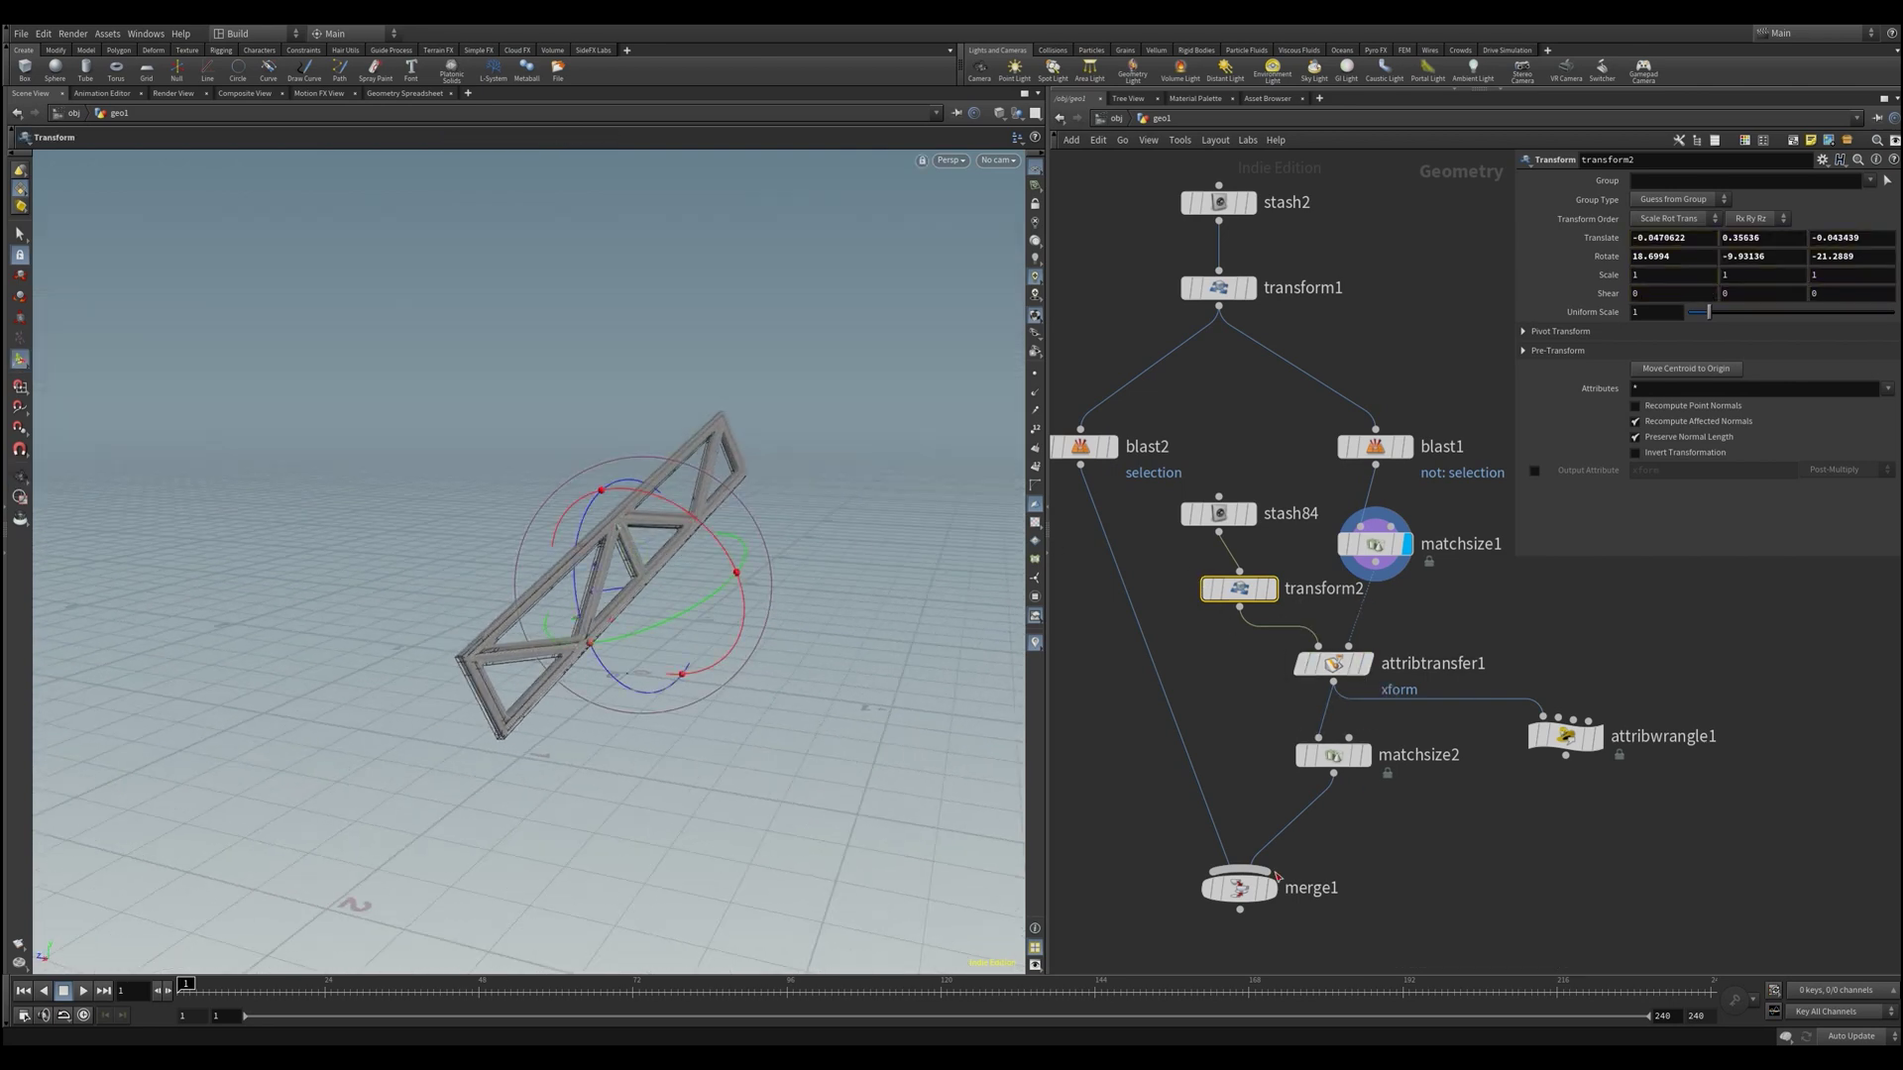
Display merge1 and examine the replacement truss within the rotated structure
left_click(1269, 889)
left_click(1241, 897)
scroll(280, 485, "down", 5)
left_click_drag(280, 484, 353, 329, "alt")
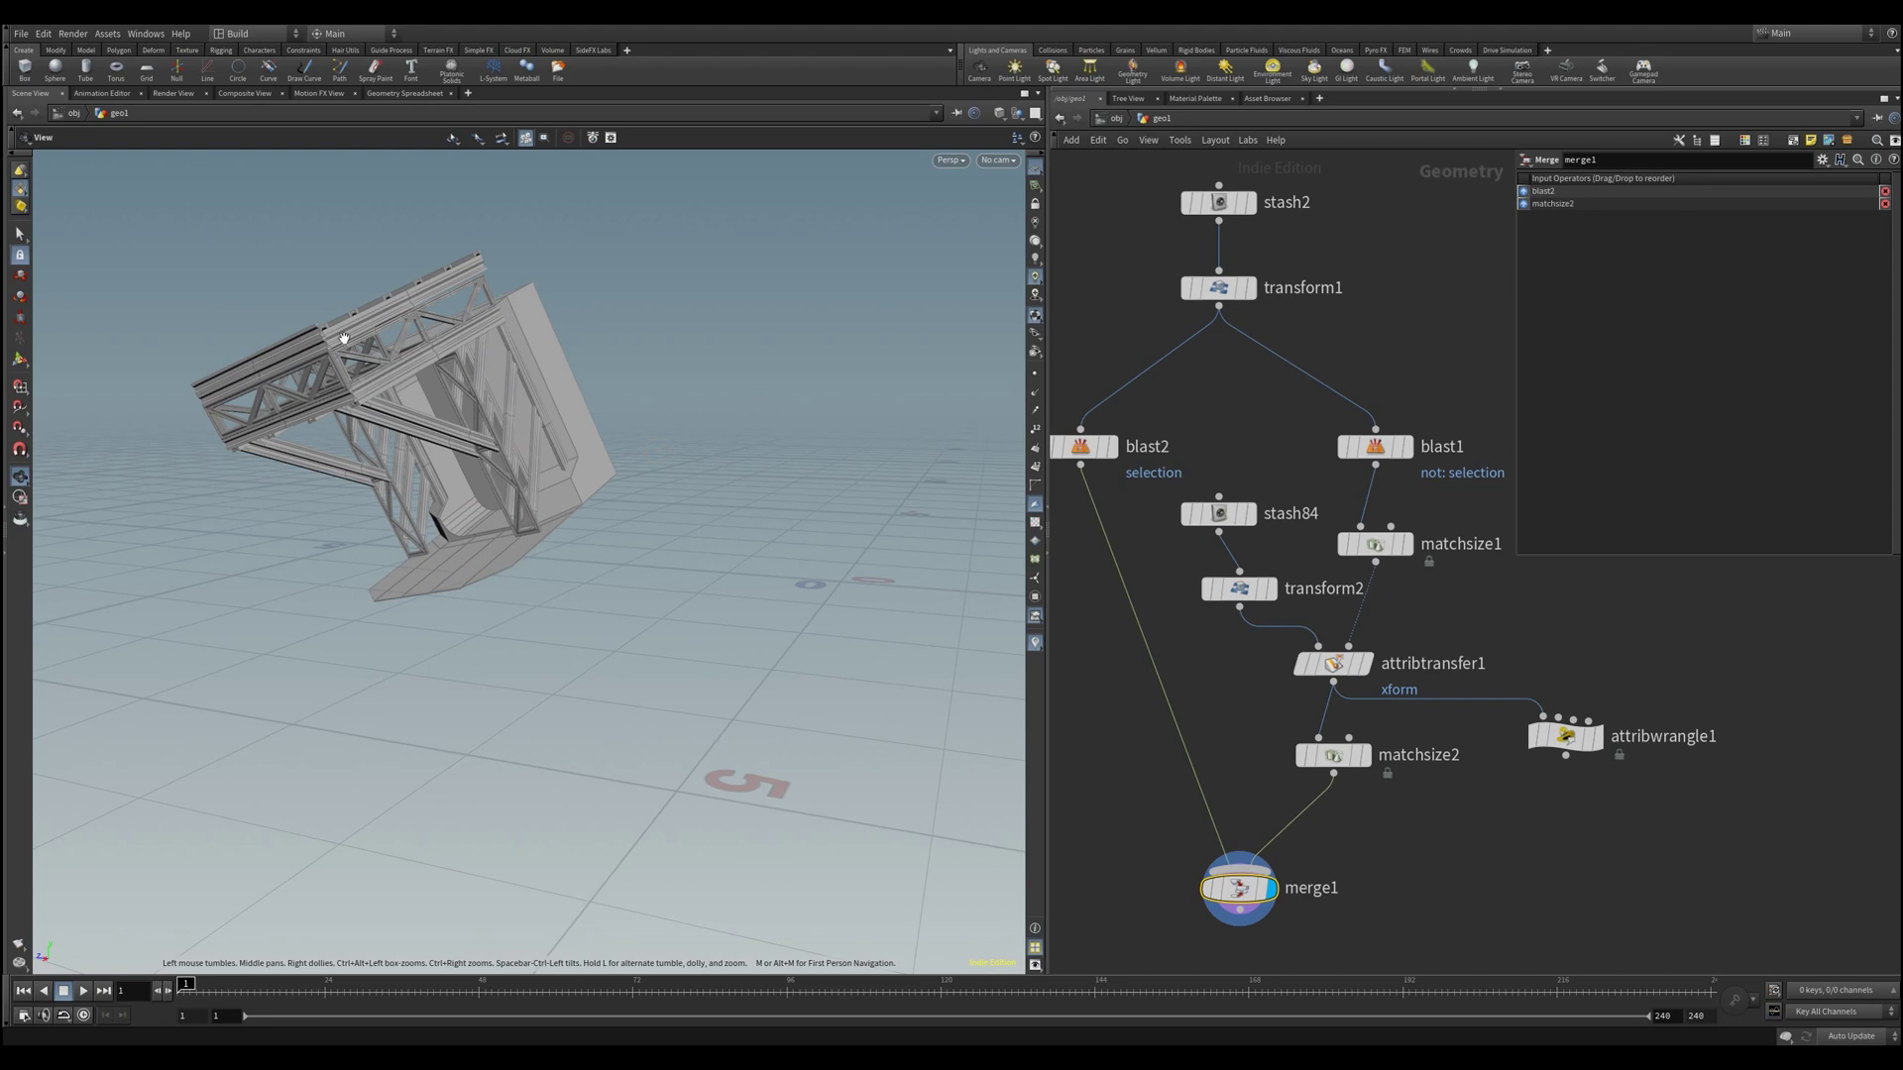
scroll(450, 429, "up", 5)
left_click_drag(449, 430, 486, 475, "alt")
scroll(552, 486, "down", 8)
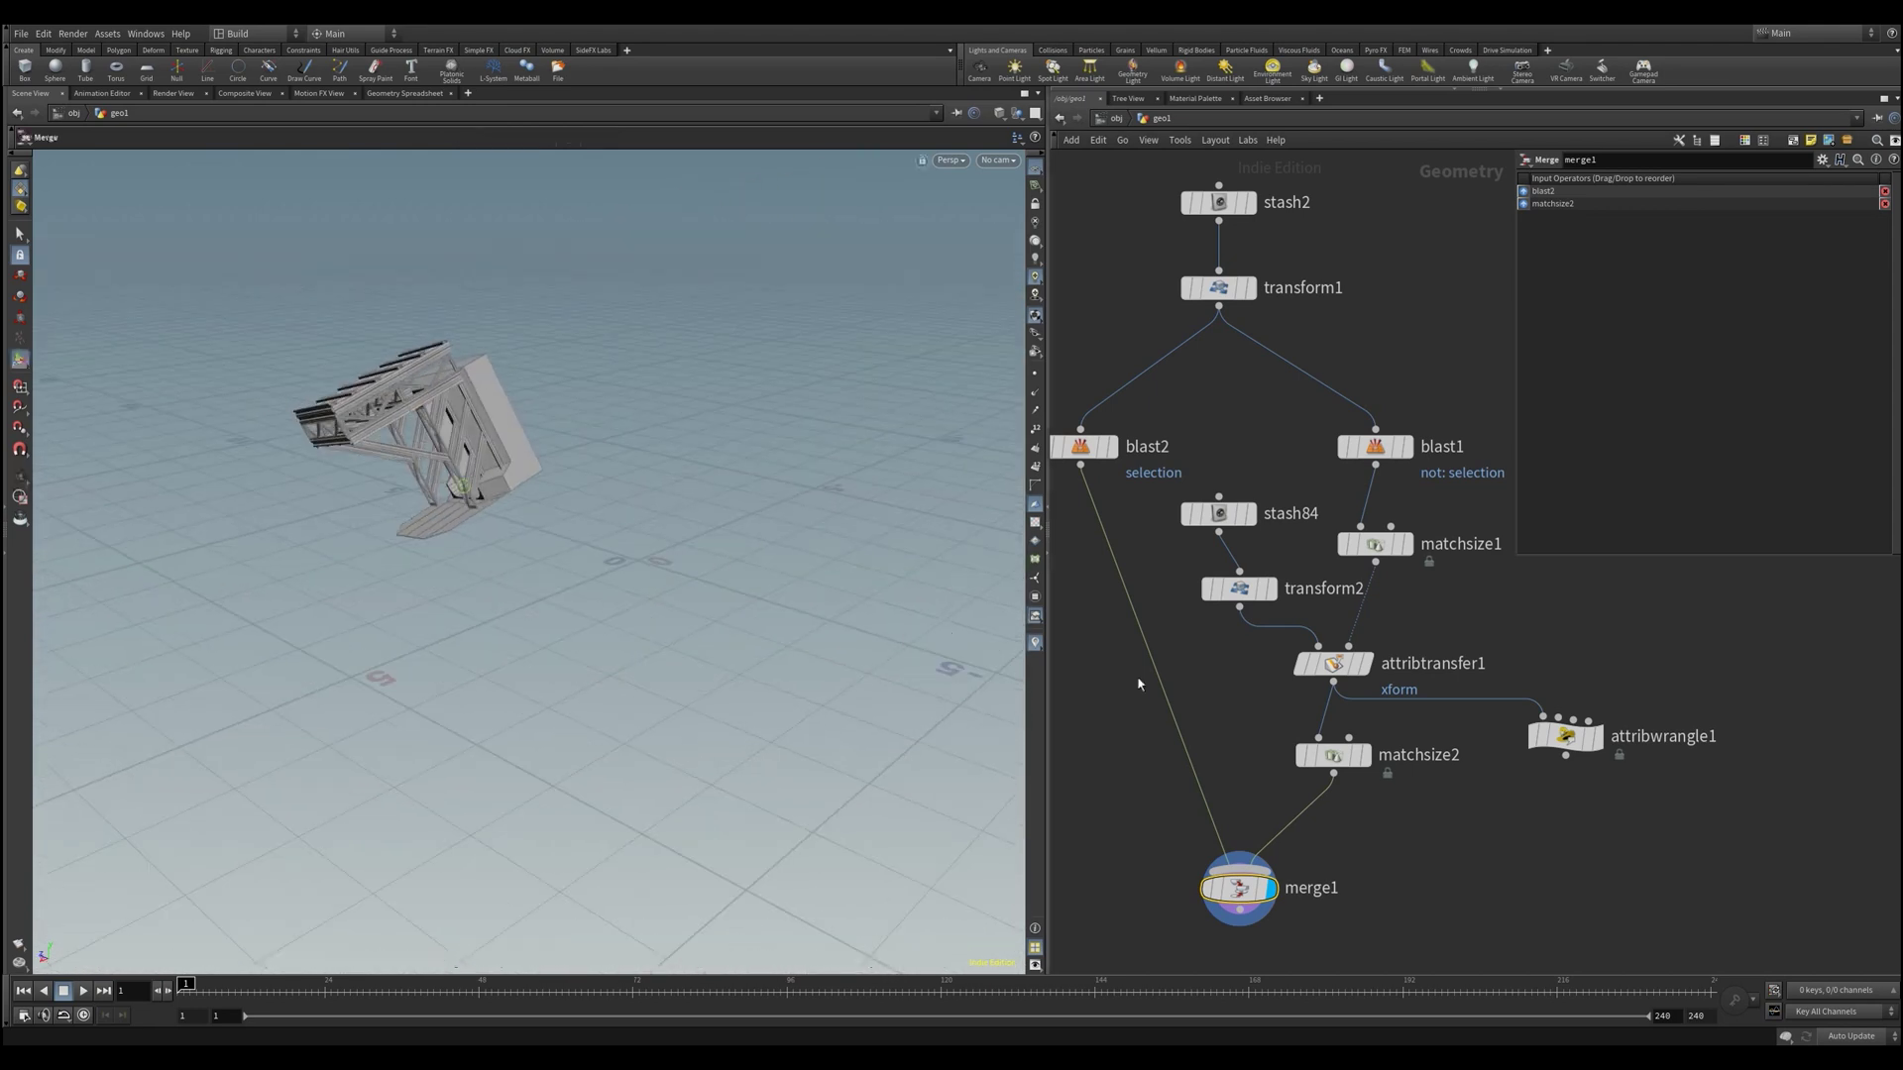
Display attribtransfer1 and examine the rotated replacement truss on its own
left_click(1366, 671)
left_click(1331, 664)
scroll(917, 408, "up", 6)
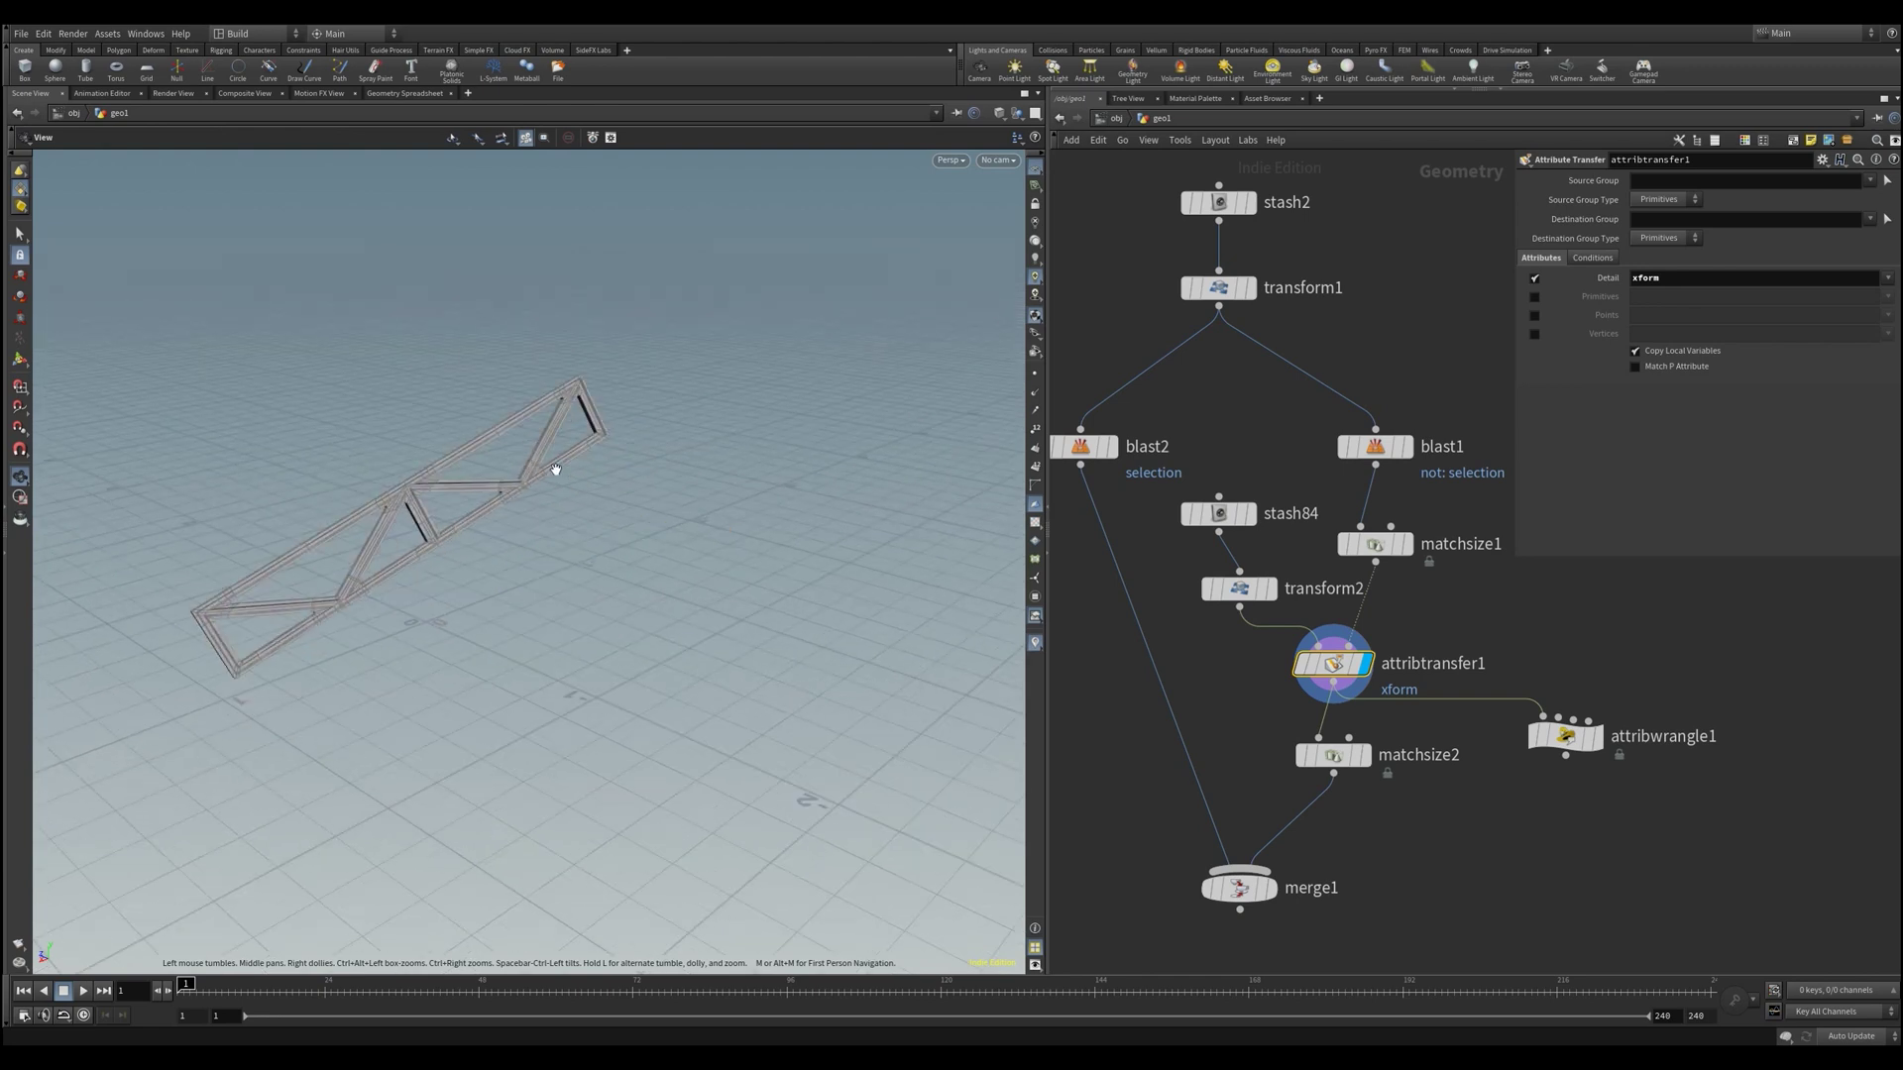
mouse_move(554, 469)
left_mouse_down()
mouse_move(689, 396)
mouse_move(615, 442)
mouse_move(561, 413)
mouse_move(536, 467)
left_mouse_up()
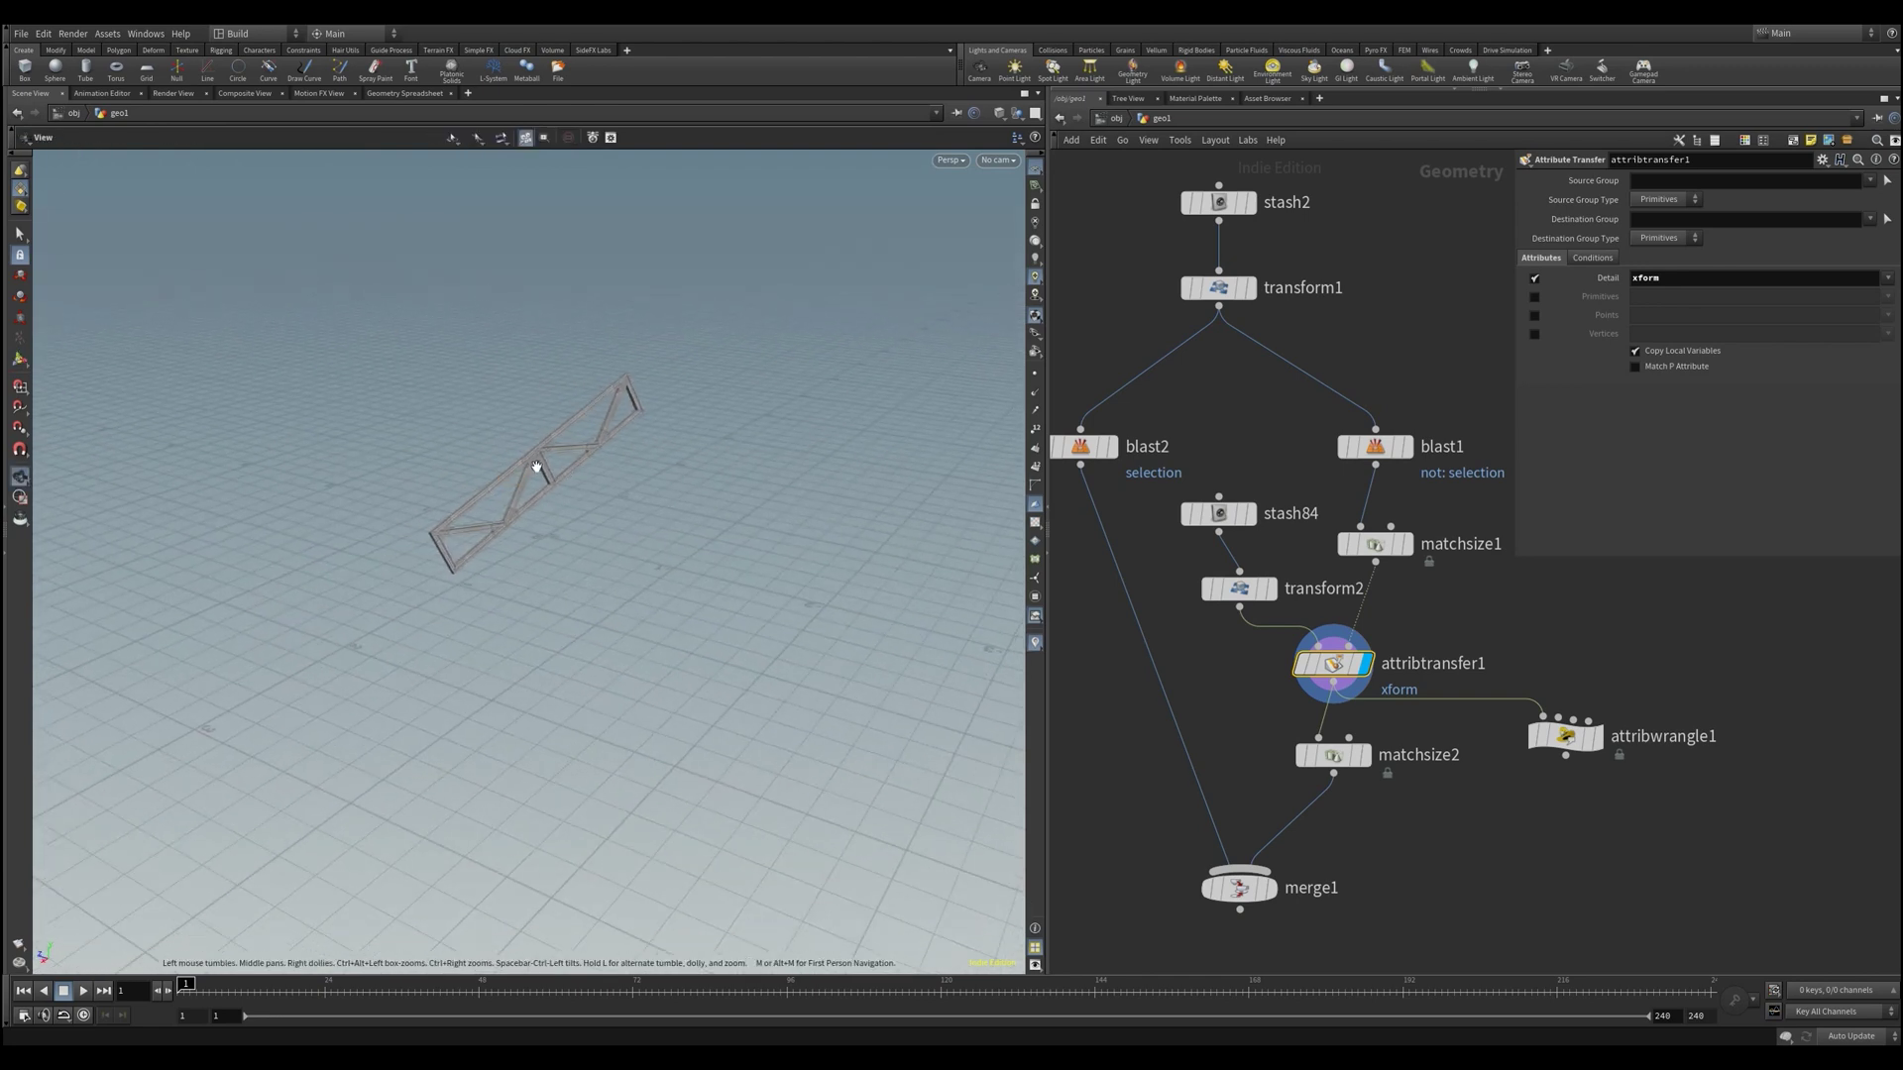
Delete the Transform node between stash84 and attribtransfer1, and display matchsize2
left_click(1240, 598)
key("Delete")
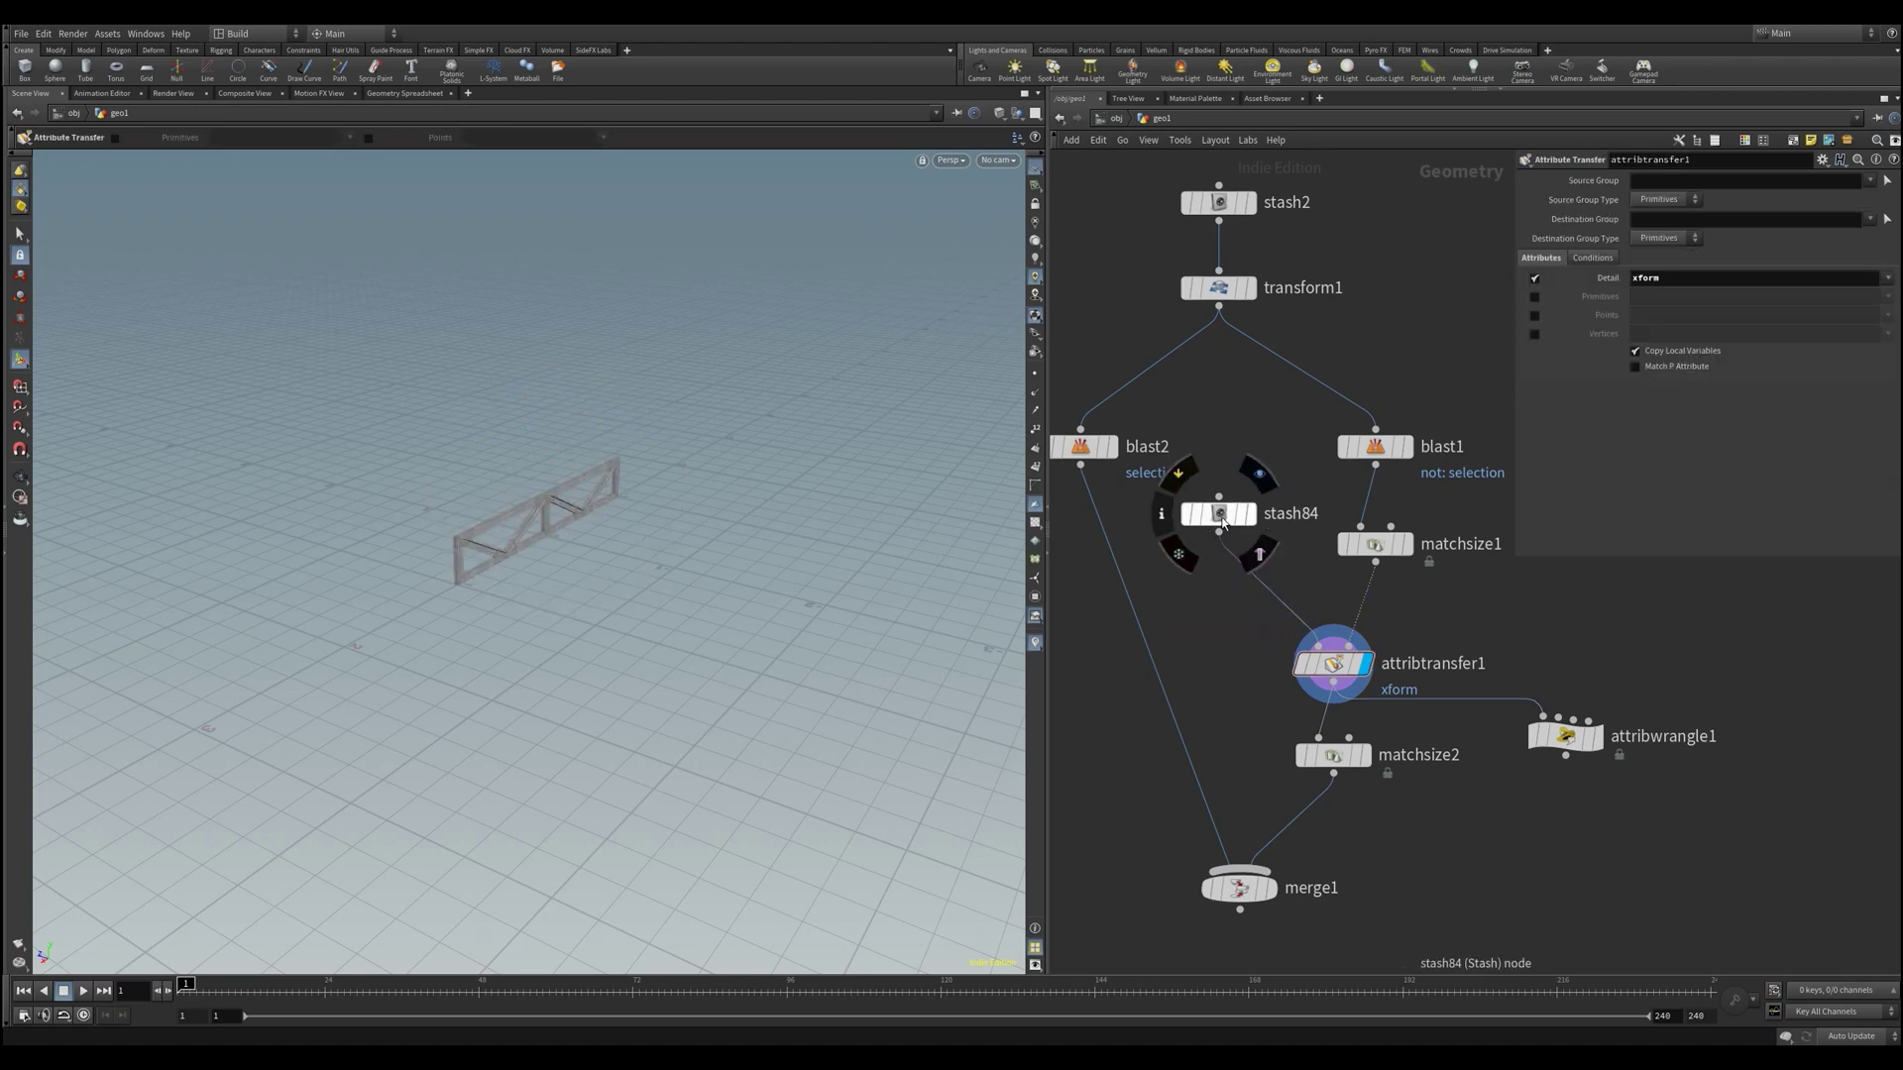
left_click_drag(535, 526, 616, 492)
left_click(1368, 753)
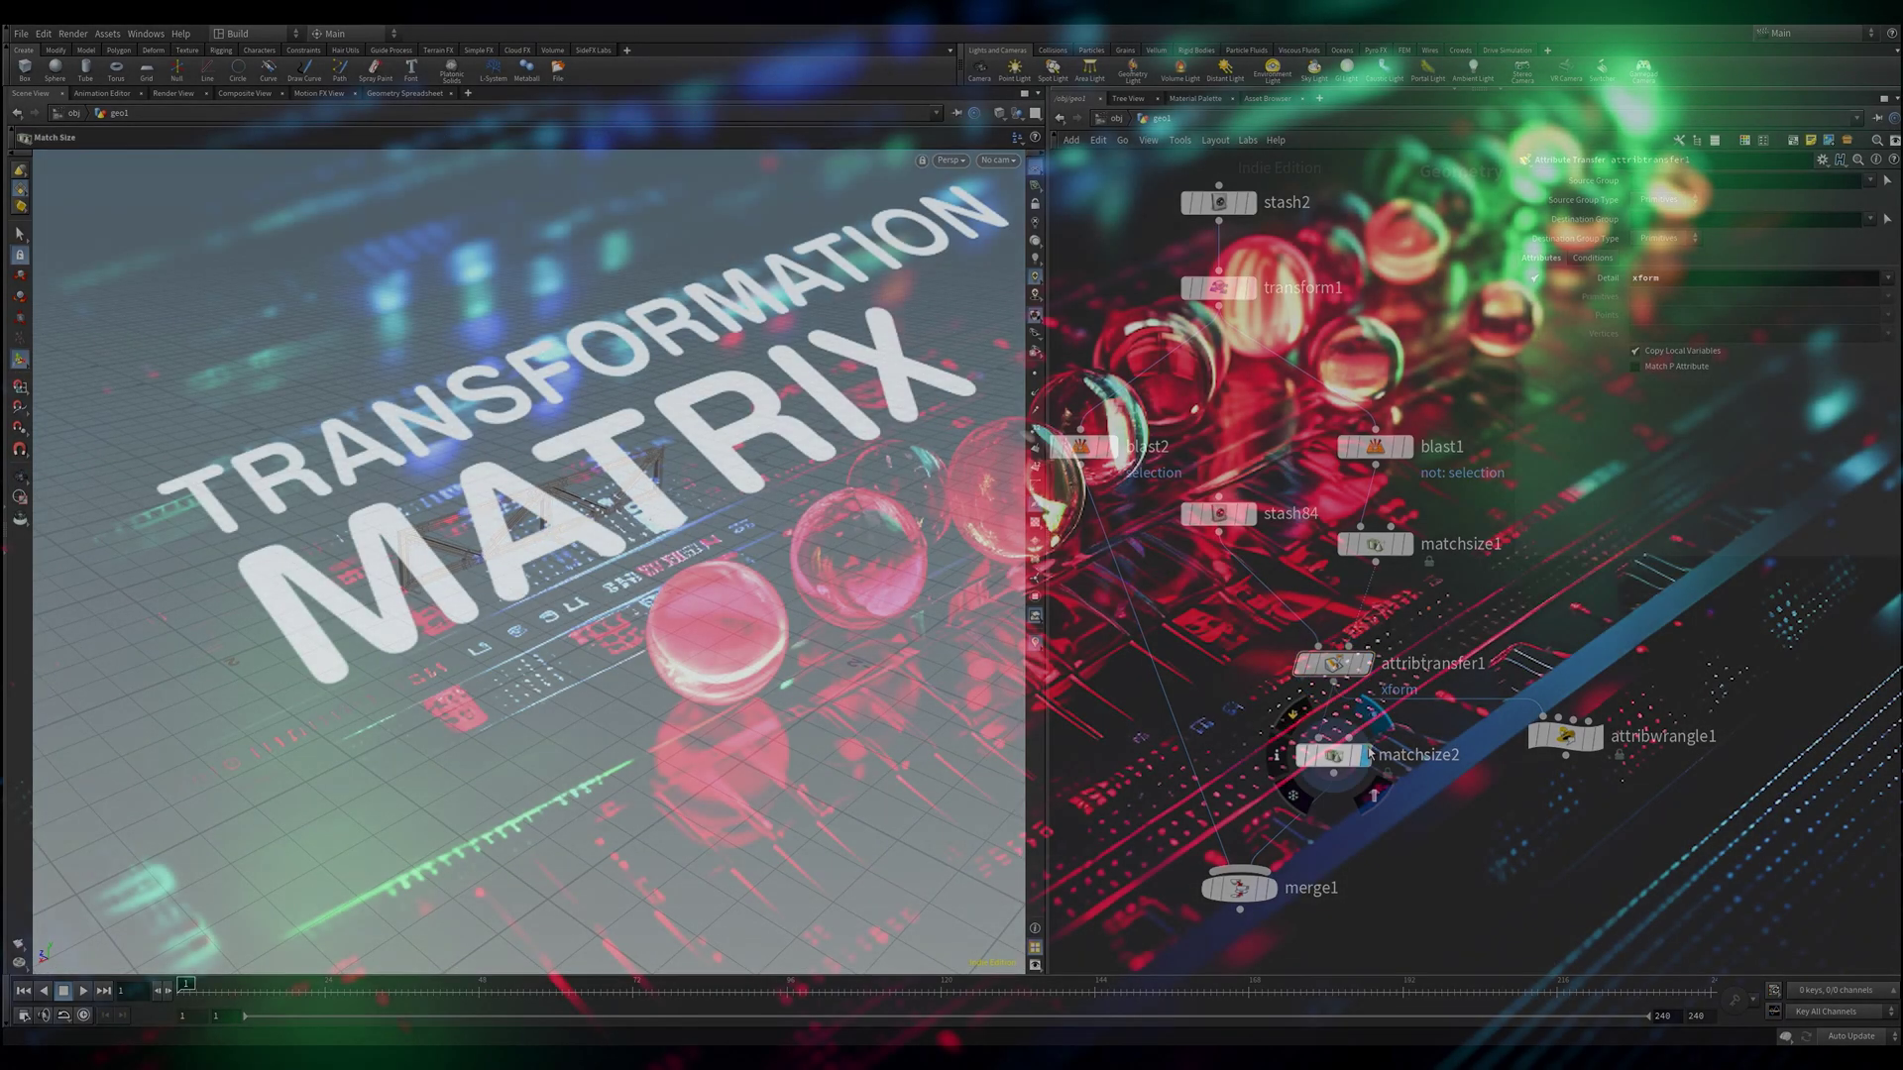